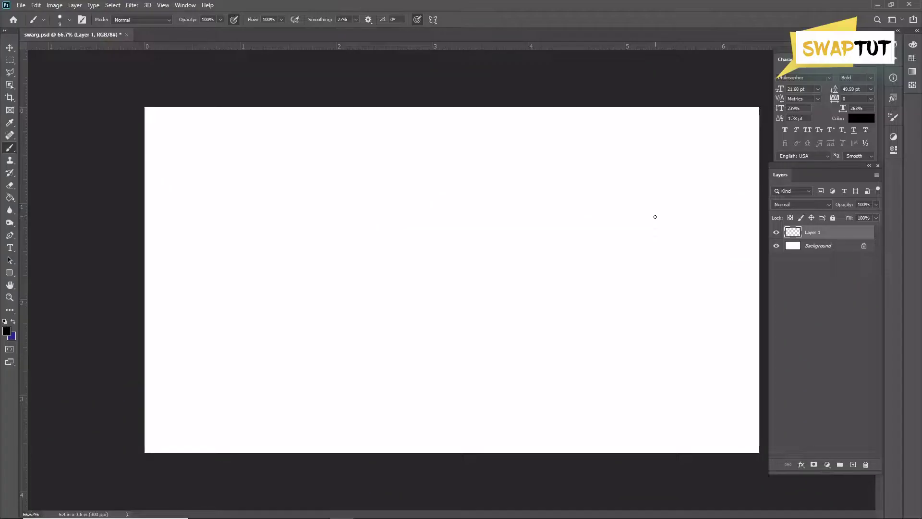
Step: Draw a black brush stroke on Layer 1 marking the top edge of the first step
mouse_move(606, 305)
left_mouse_down()
mouse_move(502, 314)
mouse_move(598, 323)
mouse_move(604, 356)
mouse_move(444, 345)
mouse_move(579, 361)
left_mouse_up()
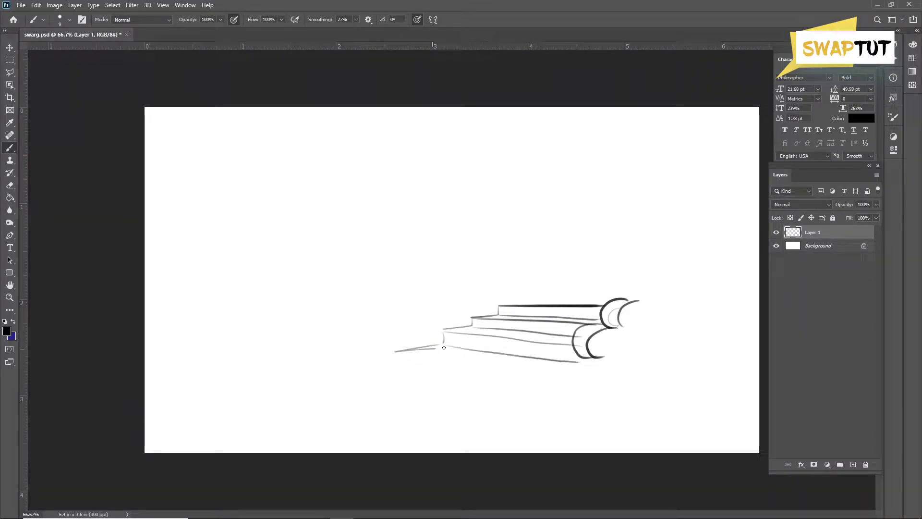
Step: Sketch the lower steps, a cloud curl at the bottom step, and four arch pillar lines
mouse_move(442, 345)
left_mouse_down()
mouse_move(388, 354)
mouse_move(566, 380)
left_mouse_up()
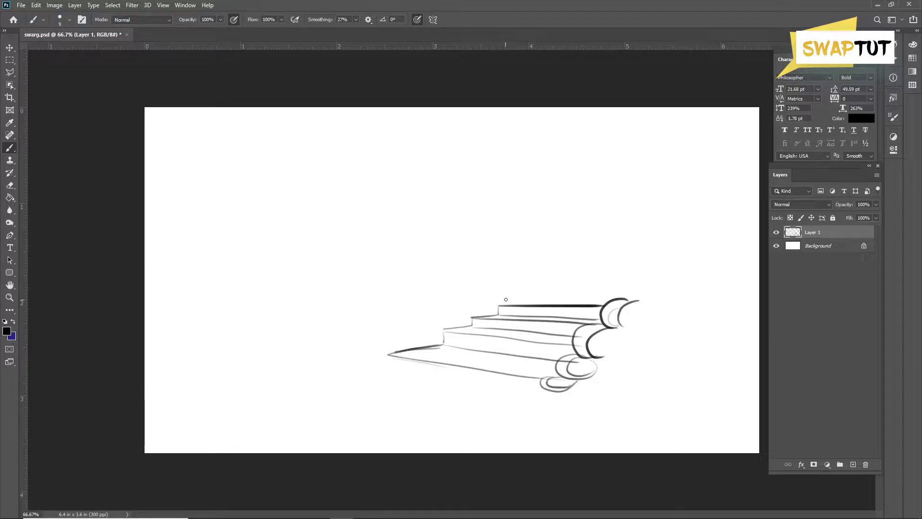
left_click_drag(405, 336, 409, 348)
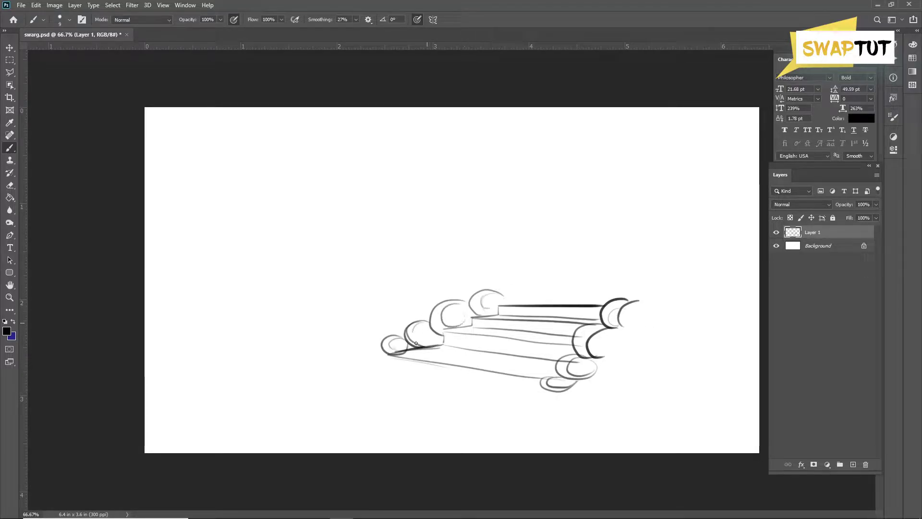
left_click_drag(502, 292, 503, 204)
mouse_move(515, 288)
left_mouse_down()
mouse_move(514, 187)
mouse_move(532, 185)
left_mouse_up()
mouse_move(610, 297)
left_mouse_down()
mouse_move(610, 175)
mouse_move(628, 190)
left_mouse_up()
left_click_drag(644, 327, 644, 173)
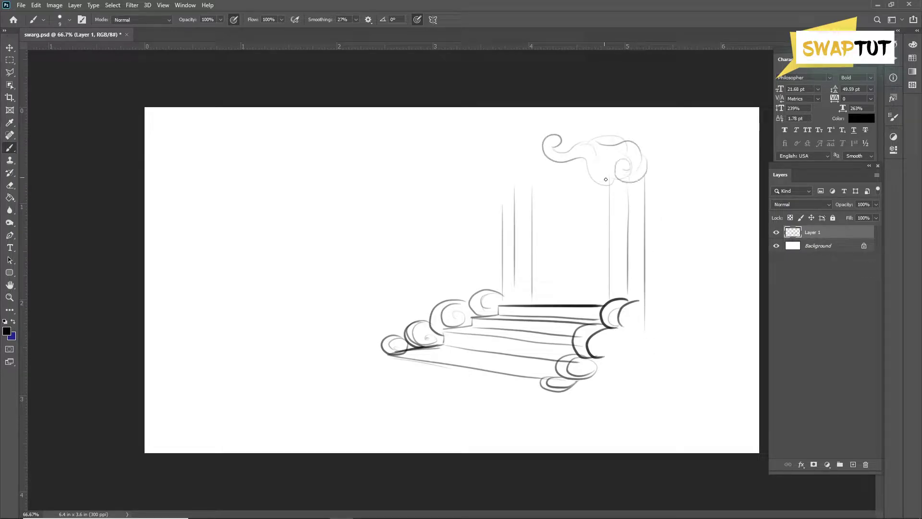
Step: Add the top cloud's curl and wavy line, pillar-base flames, and wavy right-pillar curls
mouse_move(516, 169)
left_mouse_down()
mouse_move(501, 197)
mouse_move(507, 219)
left_mouse_up()
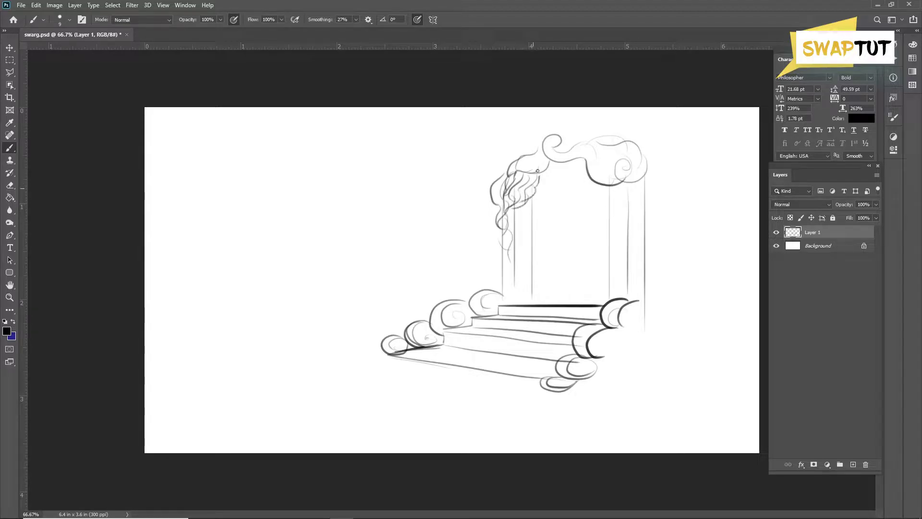
left_click_drag(550, 166, 572, 161)
mouse_move(532, 296)
left_mouse_down()
mouse_move(532, 259)
mouse_move(500, 262)
mouse_move(526, 251)
left_mouse_up()
left_click_drag(623, 272, 627, 292)
left_click_drag(623, 213, 625, 186)
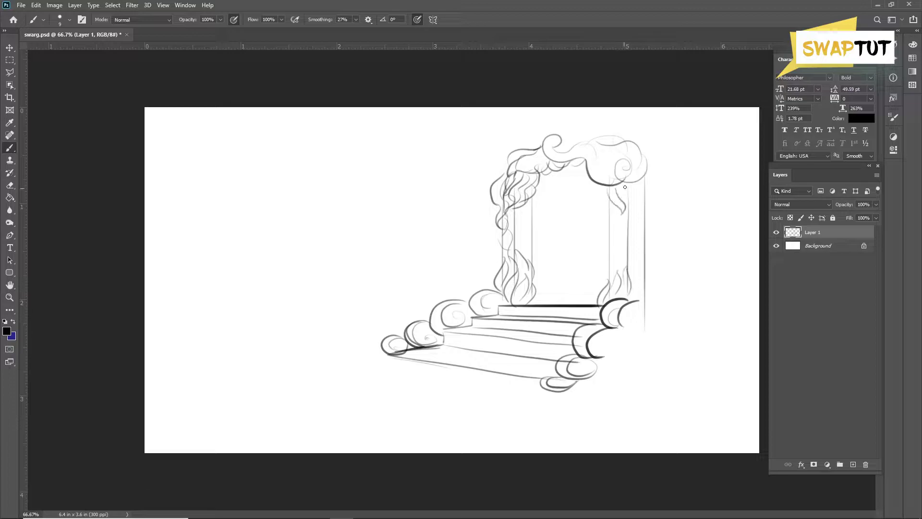
left_click_drag(638, 236, 635, 299)
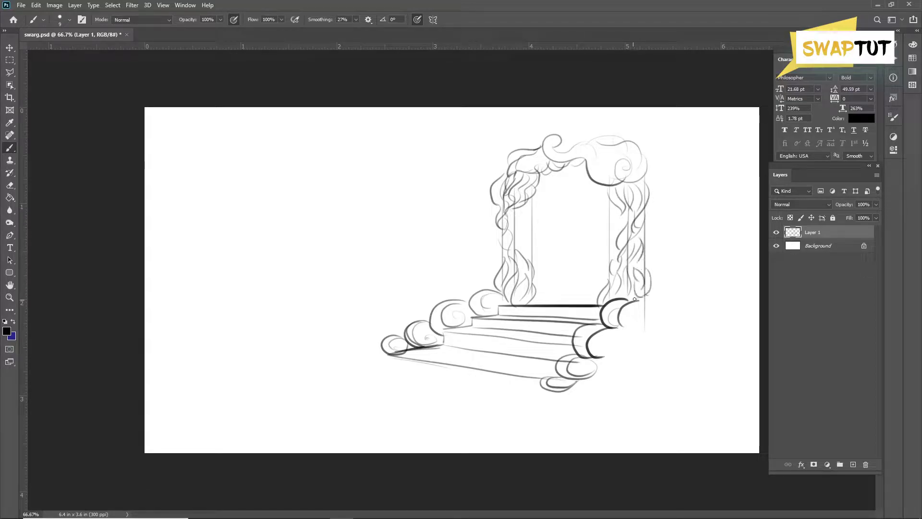
left_click_drag(531, 199, 531, 239)
Step: Add a pointed crest atop the arch, the doorway base line, and grass tufts with a ground line
mouse_move(557, 121)
left_mouse_down()
mouse_move(537, 146)
mouse_move(595, 144)
left_mouse_up()
left_click_drag(531, 201, 535, 255)
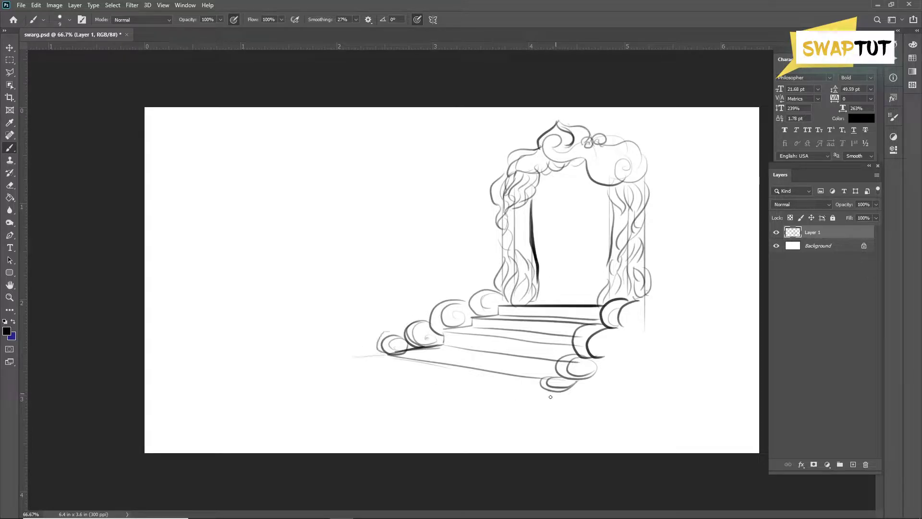
left_click_drag(532, 296, 614, 300)
left_click_drag(544, 399, 580, 388)
left_click_drag(380, 353, 302, 359)
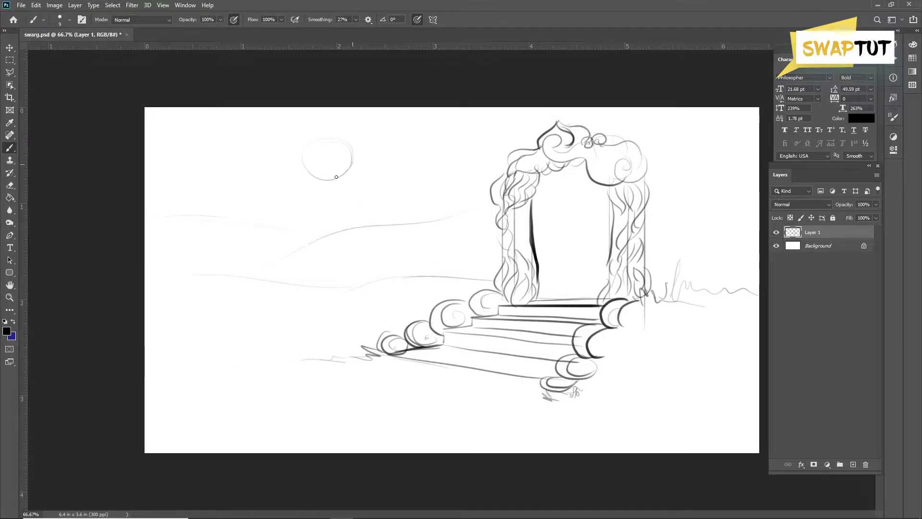
Step: Draw the moon circle, then scale the whole sketch down and shift it right and down
left_click_drag(336, 176, 350, 159)
key("ctrl+t")
left_click_drag(759, 115, 628, 134)
key("Return")
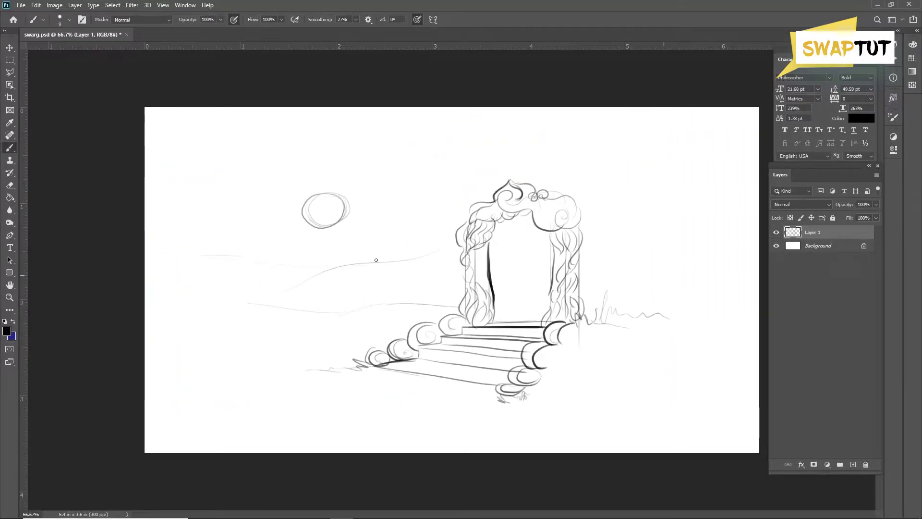
left_click_drag(609, 329, 640, 339)
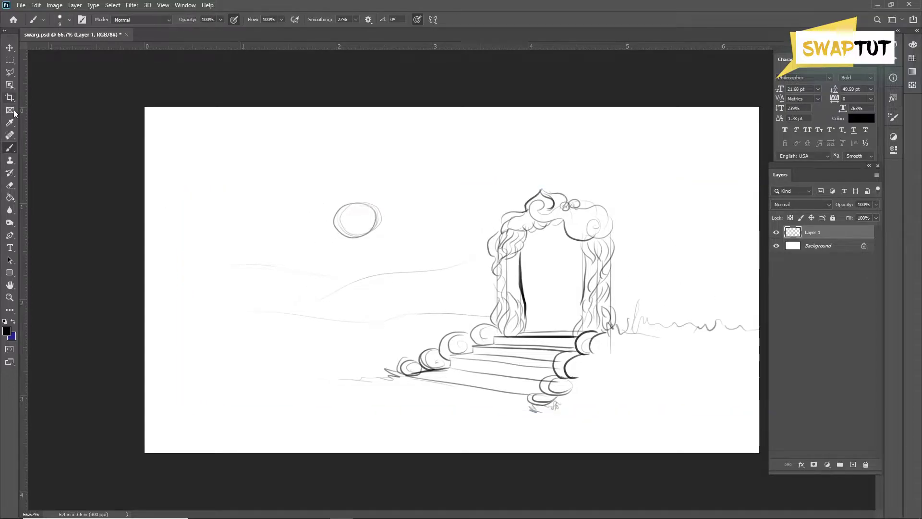
Step: Brush a large tree at the left with trunk, branches and base detail
mouse_move(231, 310)
left_mouse_down()
mouse_move(255, 182)
mouse_move(237, 177)
left_mouse_up()
key("ctrl+z")
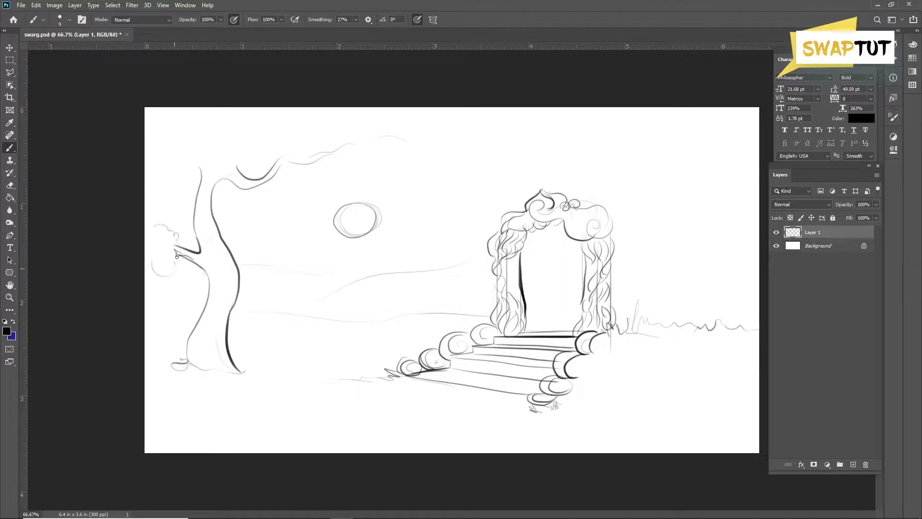
left_click_drag(207, 152, 168, 171)
mouse_move(179, 174)
left_mouse_down()
mouse_move(188, 195)
mouse_move(178, 209)
left_mouse_up()
left_click_drag(208, 278, 183, 342)
left_click_drag(233, 367, 255, 359)
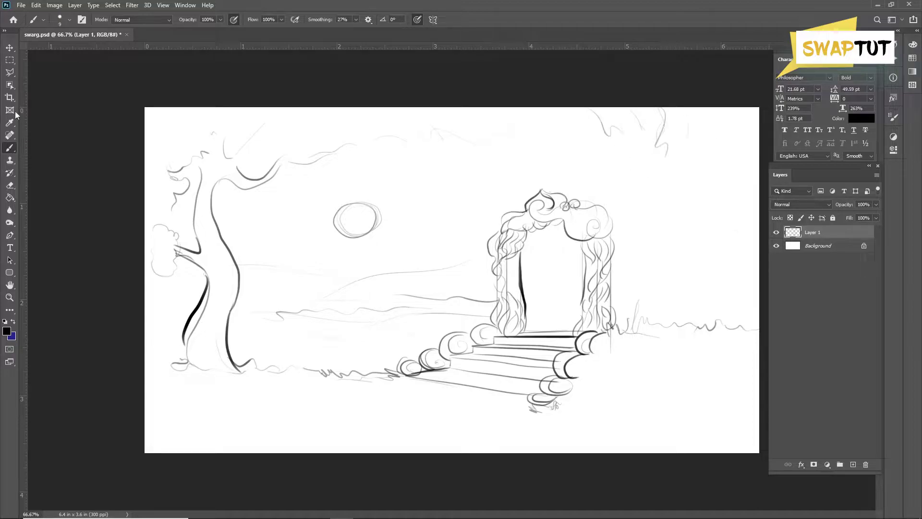
Step: Lasso-select the gate and steps freehand
key("l")
key("shift+l")
left_click_drag(468, 413, 425, 432)
Step: Enlarge the selected gate and steps, deselect, and return to the Brush tool
key("ctrl+t")
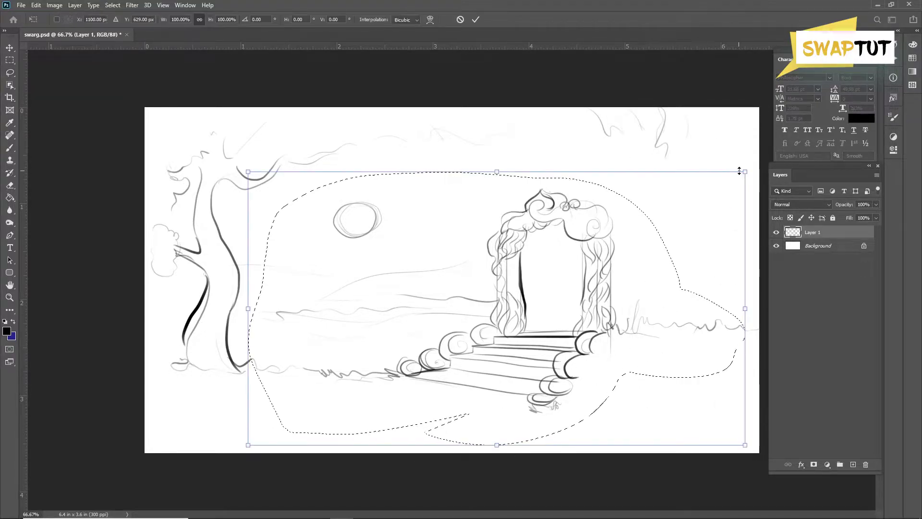
left_click_drag(740, 171, 836, 115)
key("Return")
key("ctrl+d")
key("b")
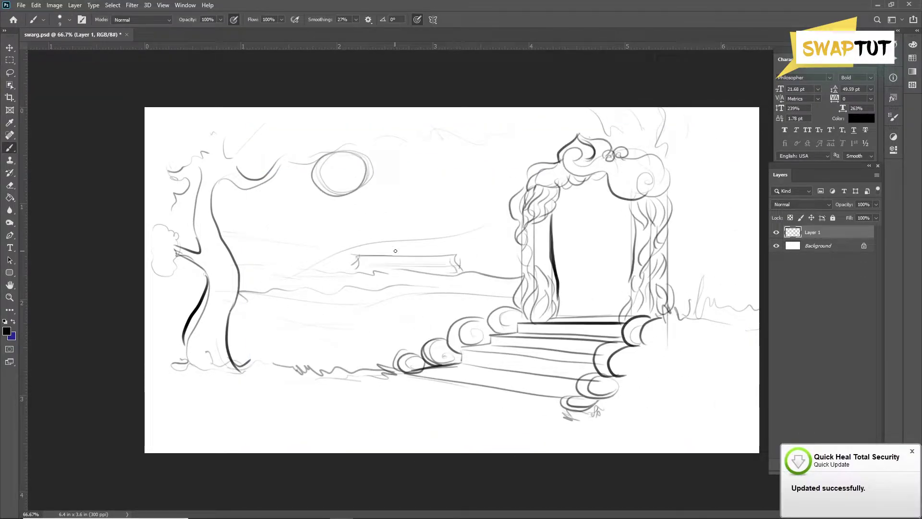
Step: Sketch a distant fountain and redraw the steps' edges, arch curl and top flame
mouse_move(395, 251)
left_mouse_down()
mouse_move(408, 238)
mouse_move(422, 249)
left_mouse_up()
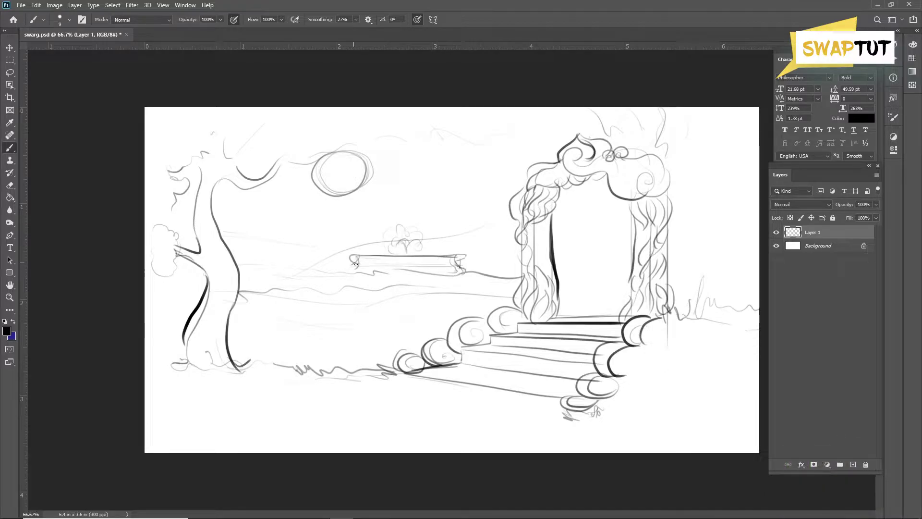
left_click_drag(356, 264, 464, 263)
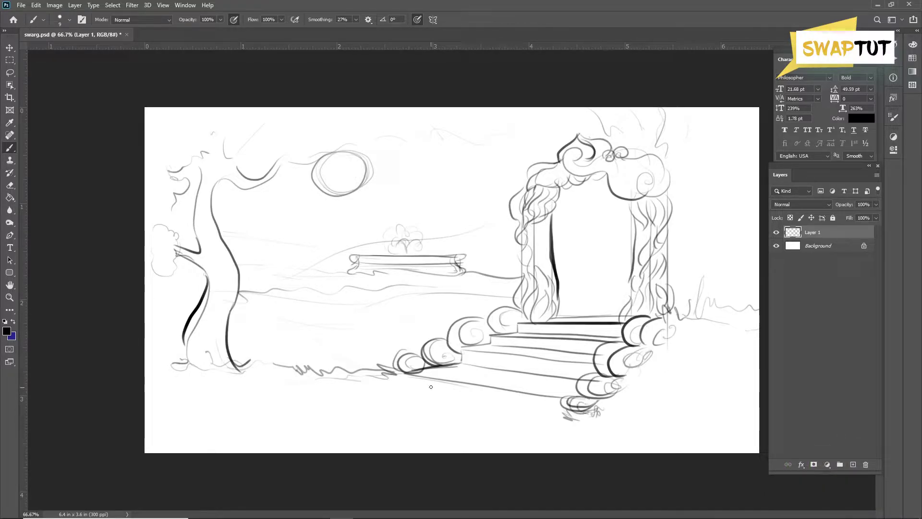
left_click_drag(404, 379, 482, 395)
left_click_drag(419, 386, 561, 412)
left_click_drag(628, 174, 667, 191)
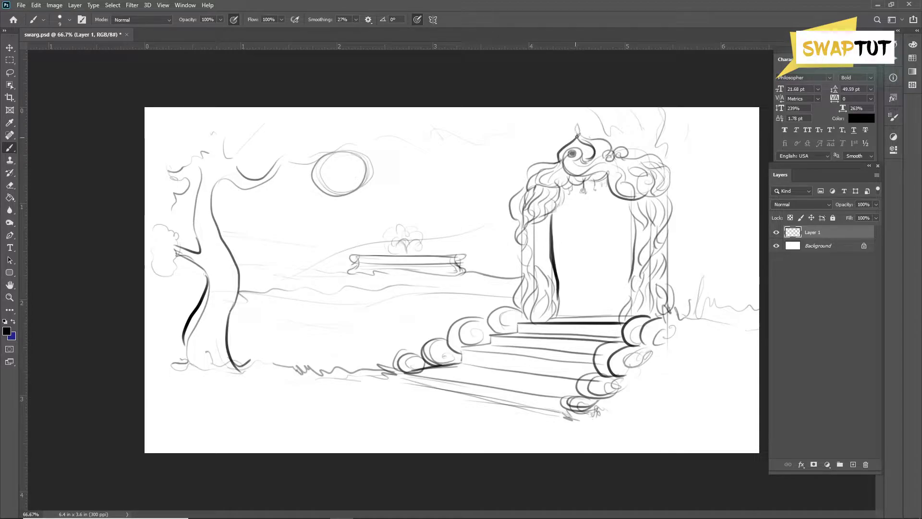
left_click_drag(577, 137, 580, 140)
mouse_move(400, 356)
left_mouse_down()
mouse_move(387, 313)
mouse_move(403, 312)
left_mouse_up()
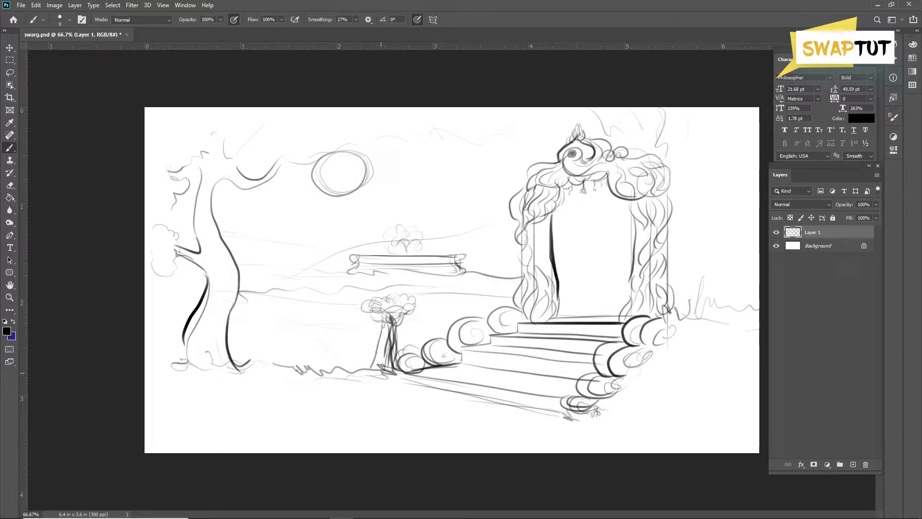
Step: Draw a small tree base and a pedestal with a scalloped cloud bowl and foot
left_click_drag(383, 365, 404, 370)
left_click_drag(569, 417, 571, 355)
mouse_move(588, 428)
left_mouse_down()
mouse_move(579, 370)
mouse_move(605, 347)
left_mouse_up()
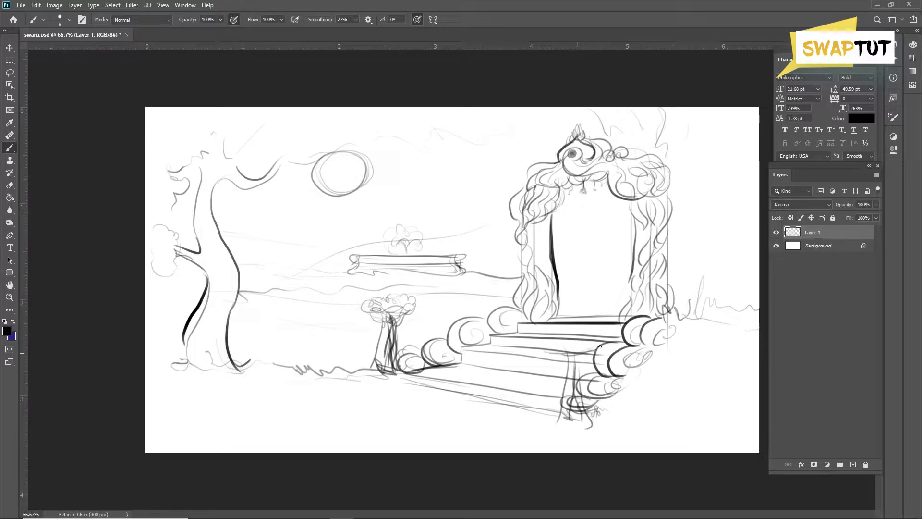
mouse_move(541, 344)
left_mouse_down()
mouse_move(598, 336)
mouse_move(562, 353)
left_mouse_up()
left_click_drag(562, 422, 584, 426)
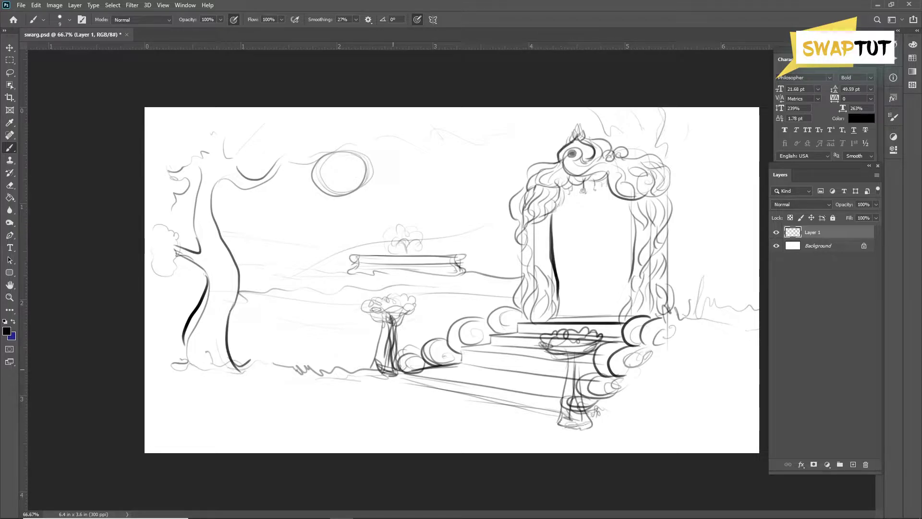
left_click_drag(586, 329, 598, 336)
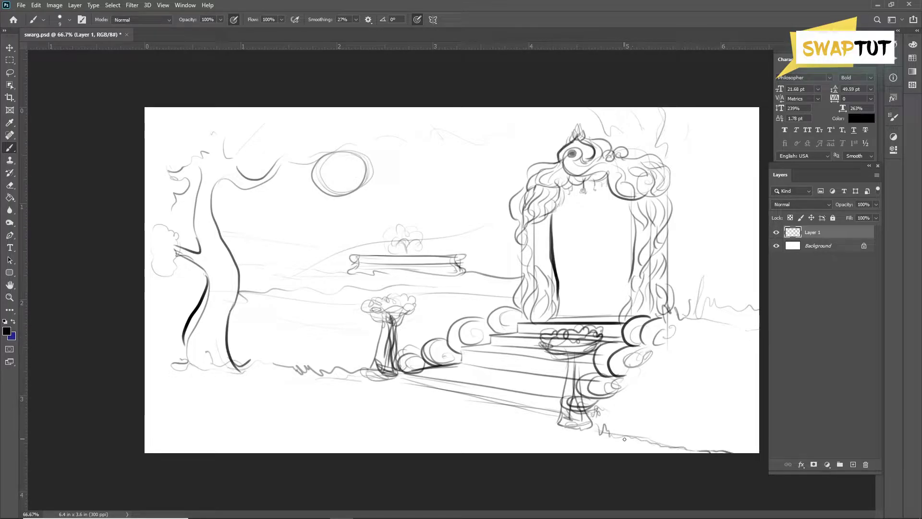
Step: Draw long lines along the steps' front, tree base strokes and a ground line, then add a new layer
left_click_drag(489, 402, 388, 382)
left_click_drag(576, 418, 209, 375)
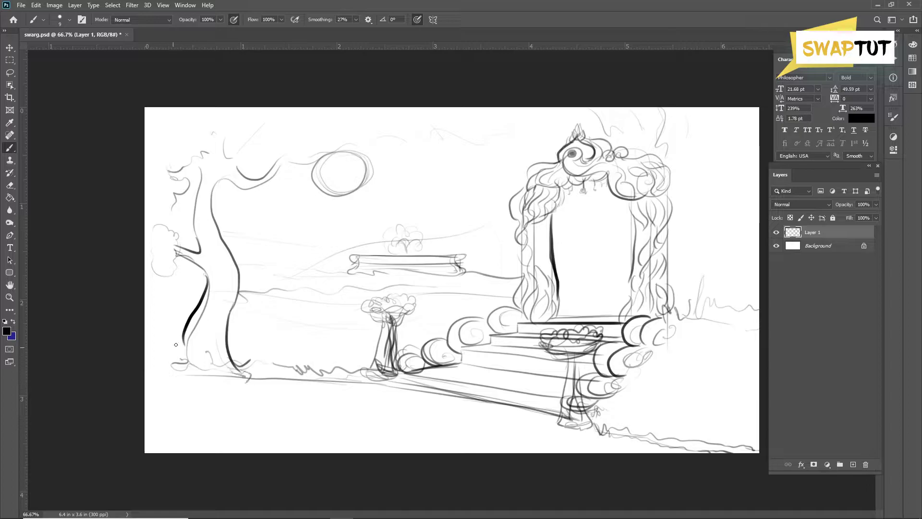
left_click_drag(175, 344, 206, 380)
left_click_drag(197, 416, 372, 395)
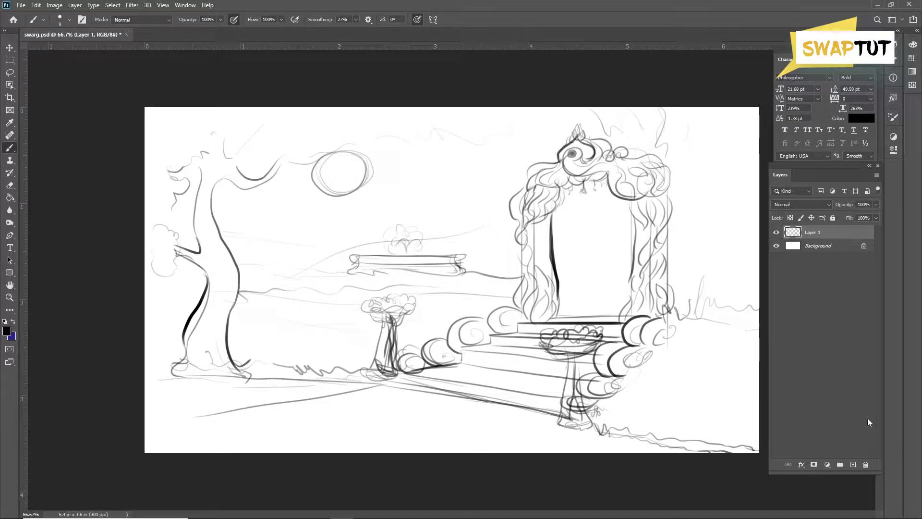
key("ctrl+shift+alt+n")
Step: Place the new layer under the sketch and set yellow as the foreground colour
left_click(812, 246)
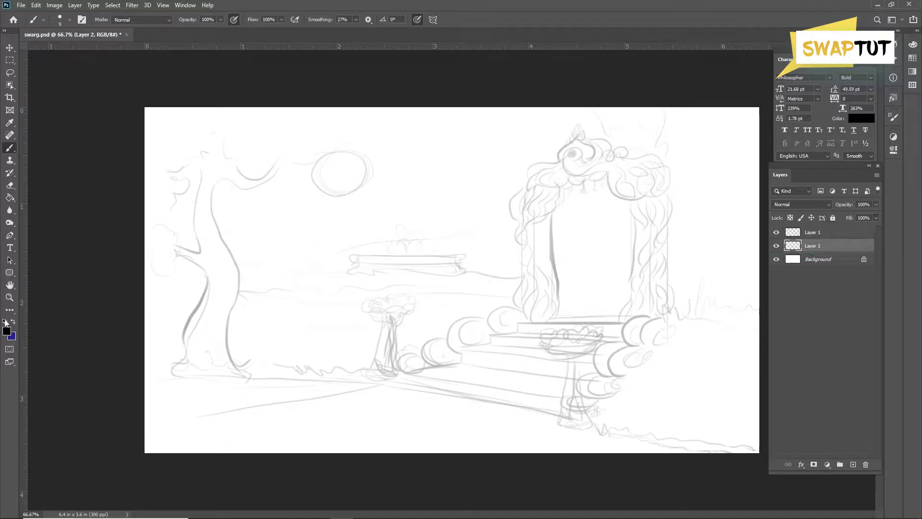
left_click(6, 330)
left_click(595, 249)
left_click(712, 238)
Step: Paint both arch pillars, the upper curve and the curled step scrolls solid yellow
mouse_move(557, 190)
left_mouse_down()
mouse_move(540, 317)
mouse_move(550, 195)
mouse_move(524, 315)
left_mouse_up()
mouse_move(526, 257)
left_mouse_down()
mouse_move(523, 296)
mouse_move(557, 306)
left_mouse_up()
mouse_move(530, 199)
left_mouse_down()
mouse_move(533, 185)
mouse_move(562, 163)
mouse_move(608, 169)
mouse_move(639, 185)
mouse_move(620, 162)
mouse_move(644, 192)
mouse_move(644, 233)
mouse_move(660, 208)
mouse_move(637, 259)
mouse_move(659, 272)
mouse_move(634, 289)
left_mouse_up()
mouse_move(634, 255)
left_mouse_down()
mouse_move(641, 309)
mouse_move(668, 279)
mouse_move(662, 318)
left_mouse_up()
mouse_move(518, 315)
left_mouse_down()
mouse_move(441, 333)
mouse_move(401, 367)
left_mouse_up()
mouse_move(653, 324)
left_mouse_down()
mouse_move(634, 336)
mouse_move(644, 340)
mouse_move(666, 322)
mouse_move(601, 370)
mouse_move(644, 350)
mouse_move(576, 414)
left_mouse_up()
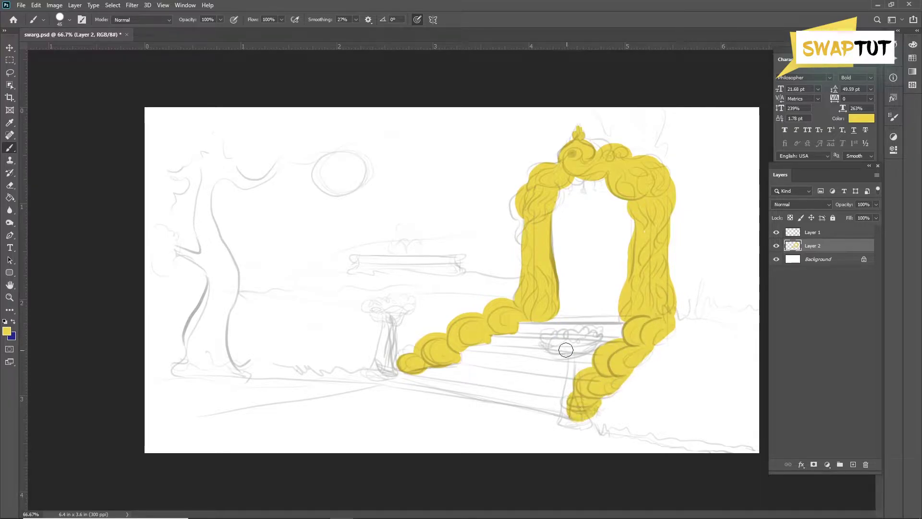
Step: Choose orange as the foreground colour in the Color Picker
left_click(7, 330)
left_click(612, 261)
key("Return")
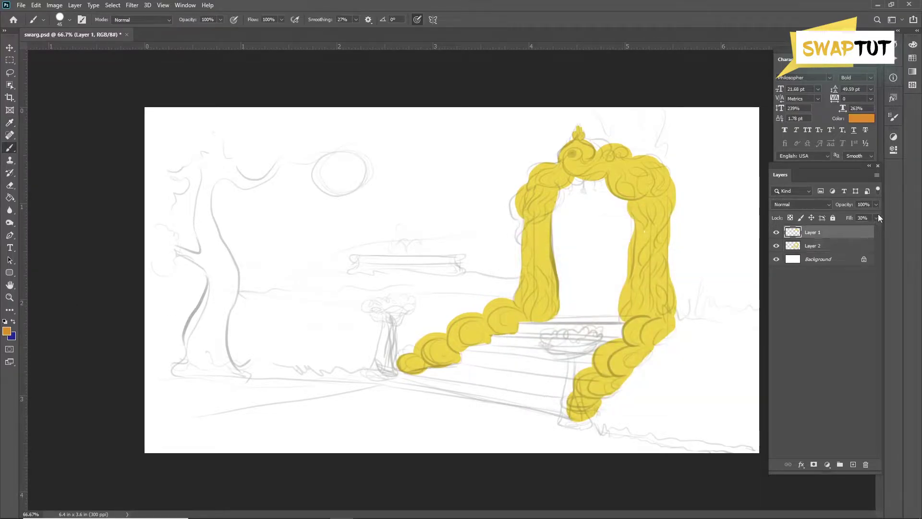
Step: Paint an orange flame on the pillar, with several tall tongues and a base line
mouse_move(316, 245)
left_mouse_down()
mouse_move(284, 383)
mouse_move(344, 351)
left_mouse_up()
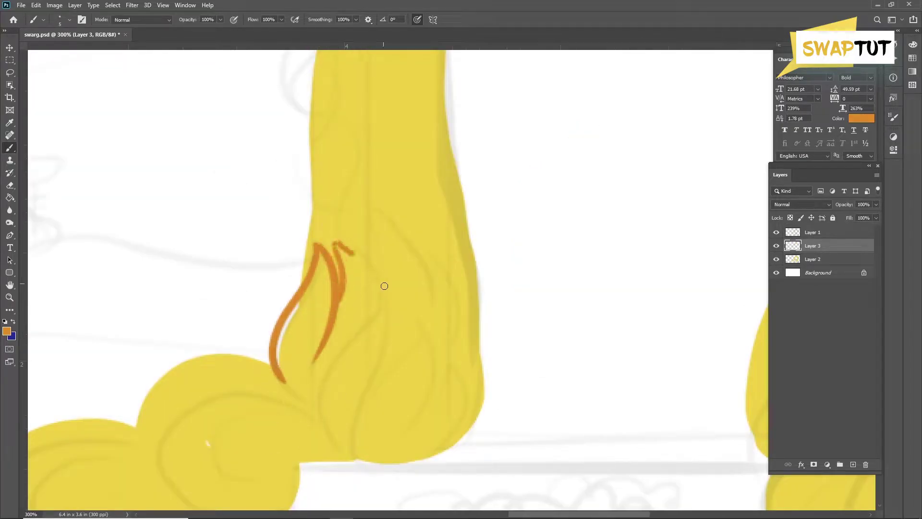
mouse_move(390, 291)
left_mouse_down()
mouse_move(403, 214)
mouse_move(356, 368)
left_mouse_up()
left_click_drag(359, 270, 354, 373)
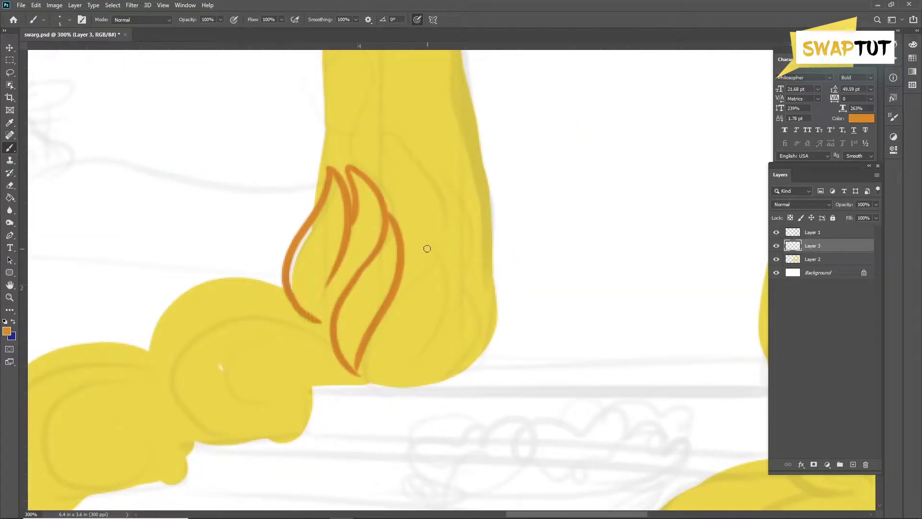
left_click_drag(427, 245, 397, 379)
left_click_drag(426, 244, 447, 340)
mouse_move(455, 271)
left_mouse_down()
mouse_move(475, 351)
mouse_move(336, 384)
mouse_move(433, 387)
left_mouse_up()
left_click_drag(487, 283, 482, 297)
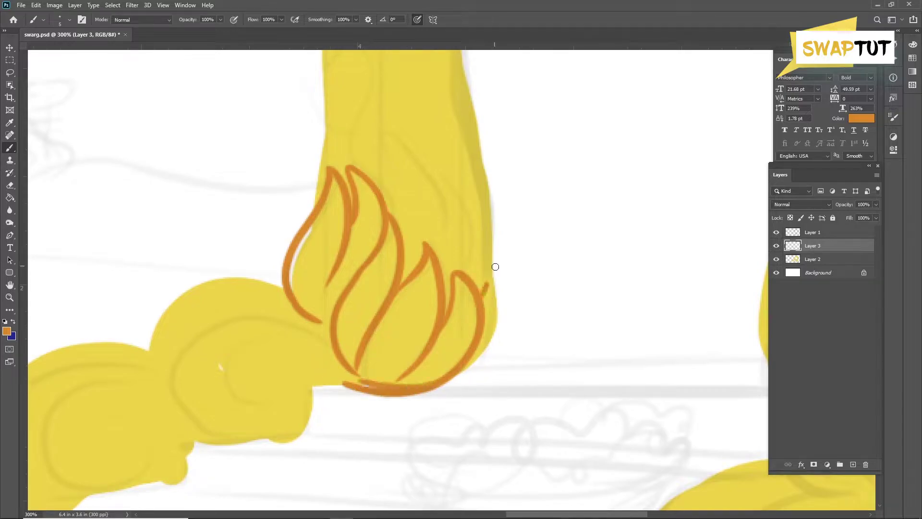
mouse_move(495, 266)
left_mouse_down()
mouse_move(457, 375)
mouse_move(539, 300)
left_mouse_up()
mouse_move(462, 267)
left_mouse_down()
mouse_move(449, 171)
mouse_move(519, 196)
mouse_move(554, 301)
mouse_move(620, 424)
left_mouse_up()
Step: Paint two flame tongues on the left pillar with a small curl above the tip
mouse_move(473, 336)
left_mouse_down()
mouse_move(519, 312)
mouse_move(461, 336)
left_mouse_up()
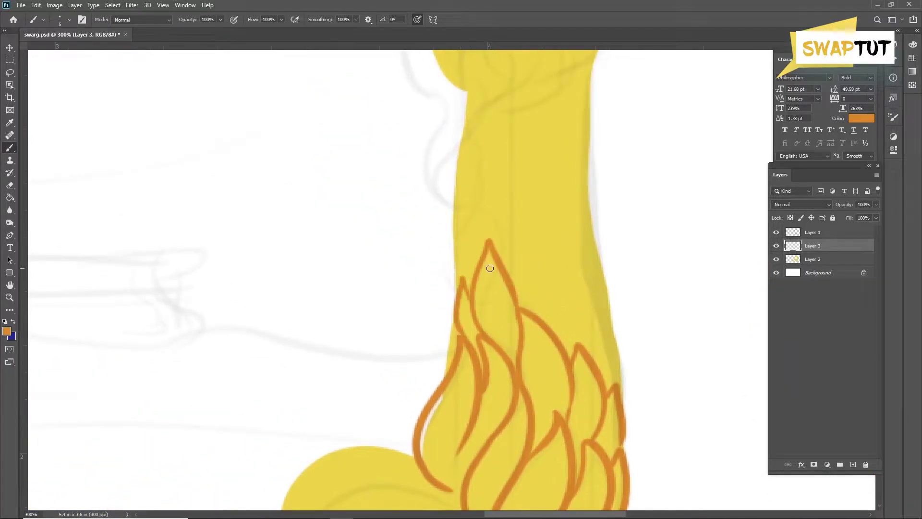
left_click_drag(490, 268, 477, 305)
mouse_move(460, 172)
left_mouse_down()
mouse_move(449, 303)
mouse_move(460, 291)
left_mouse_up()
left_click_drag(458, 271, 455, 276)
Step: Paint curved orange hair strokes up the left pillar and outline its left edge
left_click_drag(485, 167, 417, 267)
left_click_drag(517, 117, 482, 209)
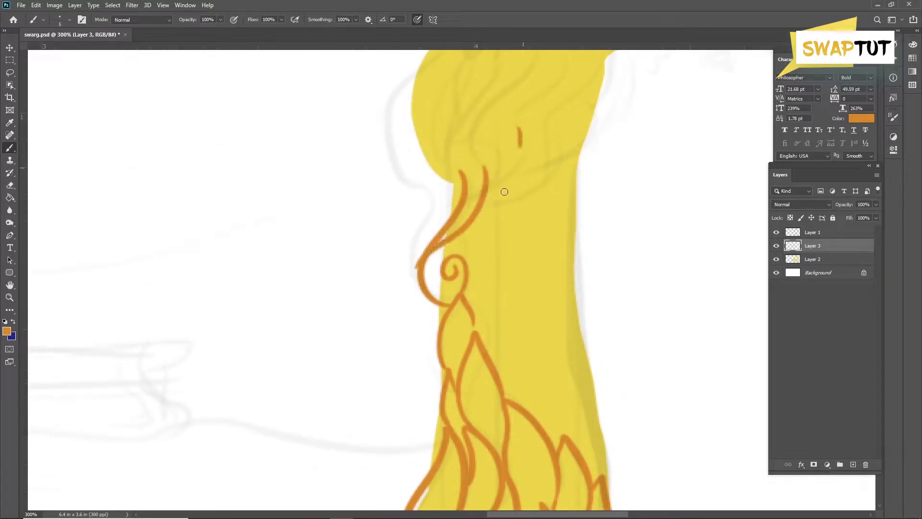
mouse_move(555, 132)
left_mouse_down()
mouse_move(483, 210)
mouse_move(504, 288)
mouse_move(487, 404)
left_mouse_up()
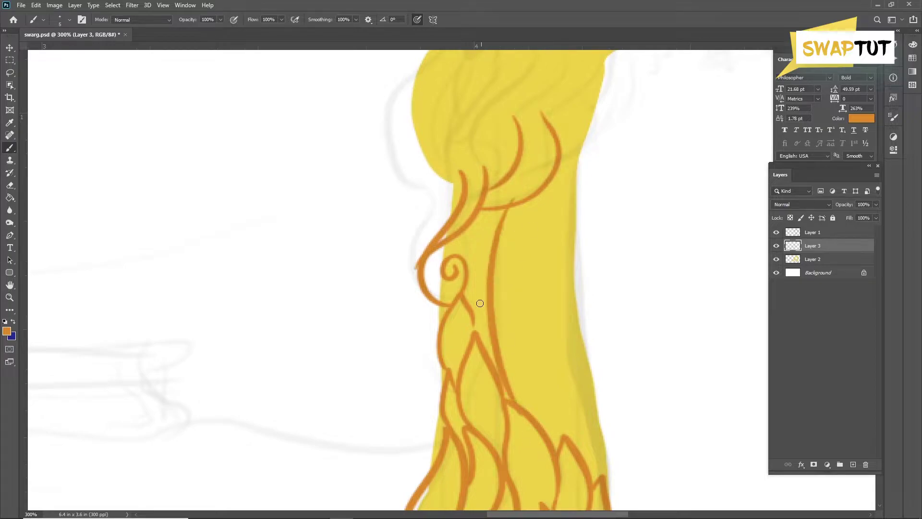
left_click_drag(480, 303, 488, 398)
mouse_move(449, 144)
left_mouse_down()
mouse_move(397, 237)
mouse_move(420, 392)
left_mouse_up()
Step: Add an inner left hair stroke and a V-shaped stroke near the pillar top, redoing one stroke
scroll(420, 392, "up", 3)
left_click_drag(473, 213, 423, 334)
key("ctrl+z")
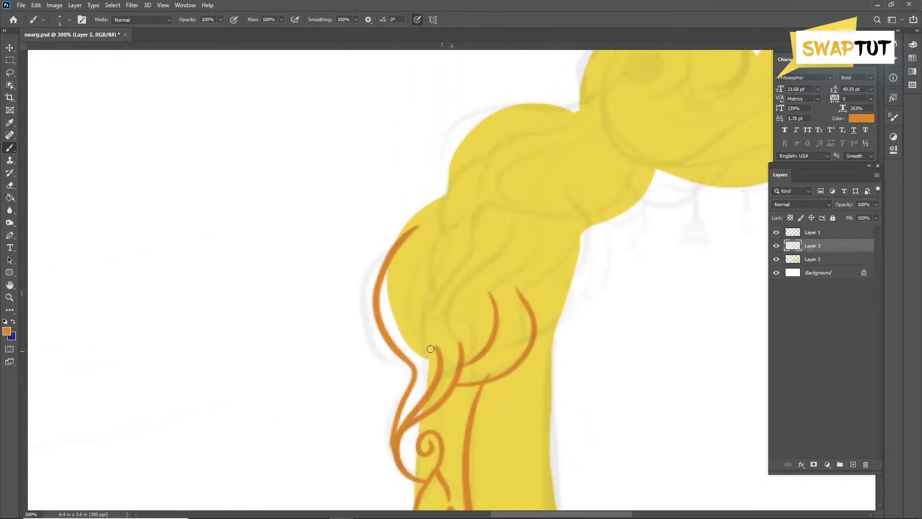
left_click_drag(437, 224, 439, 352)
left_click_drag(498, 149, 443, 304)
Step: Paint braid strokes across the middle of the hair, reaching its lower and top left
left_click_drag(445, 232, 449, 308)
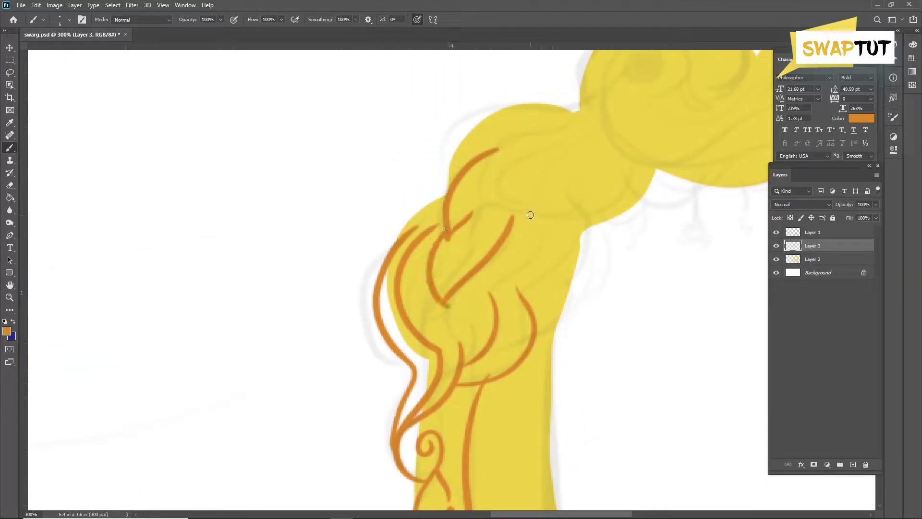
left_click_drag(530, 214, 473, 293)
left_click_drag(579, 207, 521, 288)
mouse_move(434, 293)
left_mouse_down()
mouse_move(419, 359)
mouse_move(456, 371)
left_mouse_up()
mouse_move(415, 227)
left_mouse_down()
mouse_move(445, 193)
mouse_move(323, 245)
left_mouse_up()
scroll(437, 185, "up", 3)
scroll(436, 185, "right", 5)
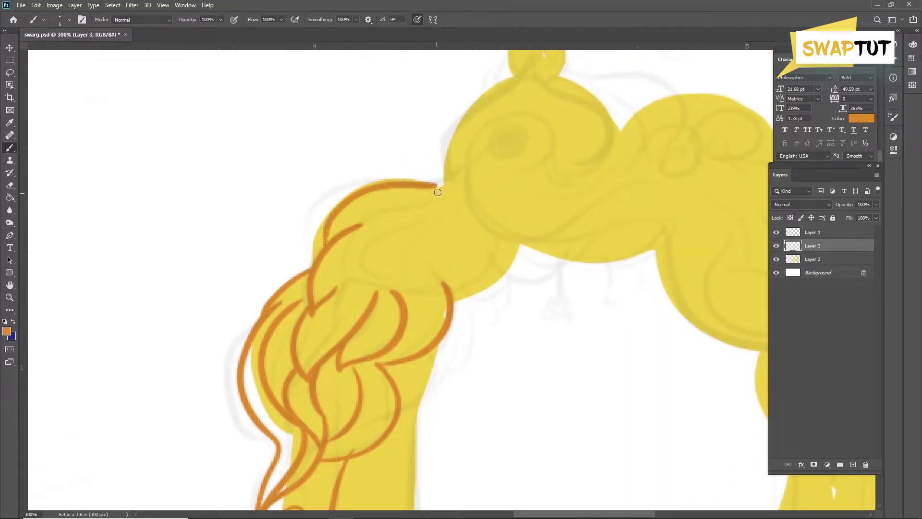
Step: Outline the hair mass contours, add inner curves and a spiral curl at upper left
left_click_drag(443, 187, 332, 343)
left_click_drag(419, 286, 398, 365)
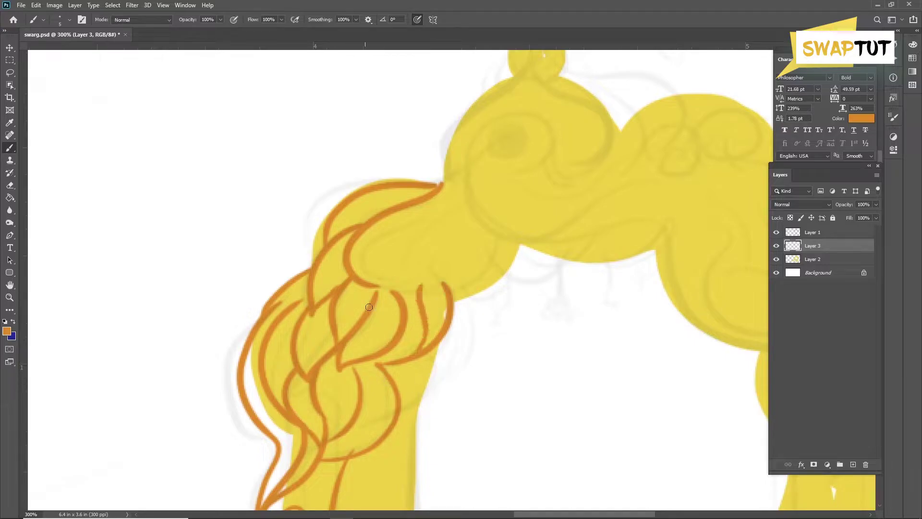
left_click_drag(446, 247, 382, 288)
mouse_move(494, 240)
left_mouse_down()
mouse_move(449, 291)
mouse_move(453, 300)
left_mouse_up()
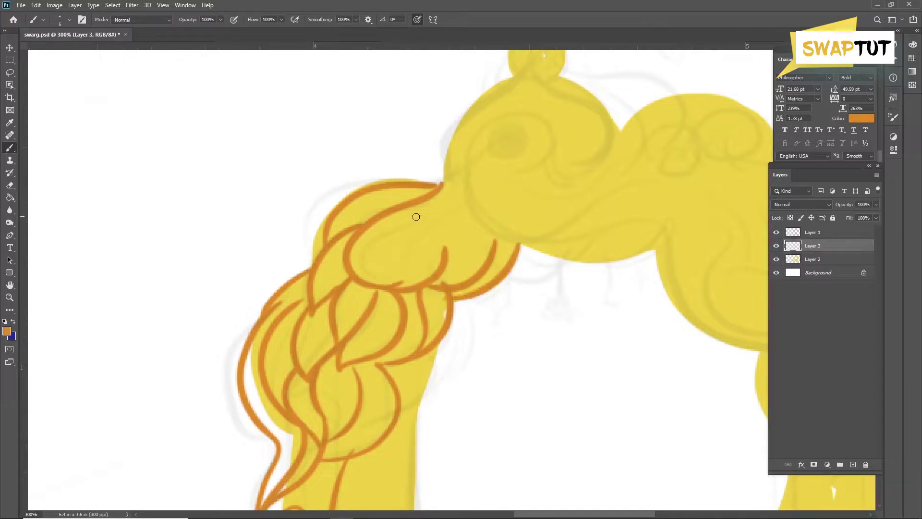
mouse_move(418, 221)
left_mouse_down()
mouse_move(401, 248)
mouse_move(449, 278)
left_mouse_up()
Step: Paint swirls, arcs and an S-curve across the arch crown, plus its flame-like top tuft
left_click_drag(368, 318, 204, 413)
mouse_move(313, 233)
left_mouse_down()
mouse_move(405, 265)
mouse_move(343, 266)
mouse_move(439, 256)
left_mouse_up()
mouse_move(303, 243)
left_mouse_down()
mouse_move(301, 285)
mouse_move(516, 284)
left_mouse_up()
left_click_drag(370, 346, 515, 311)
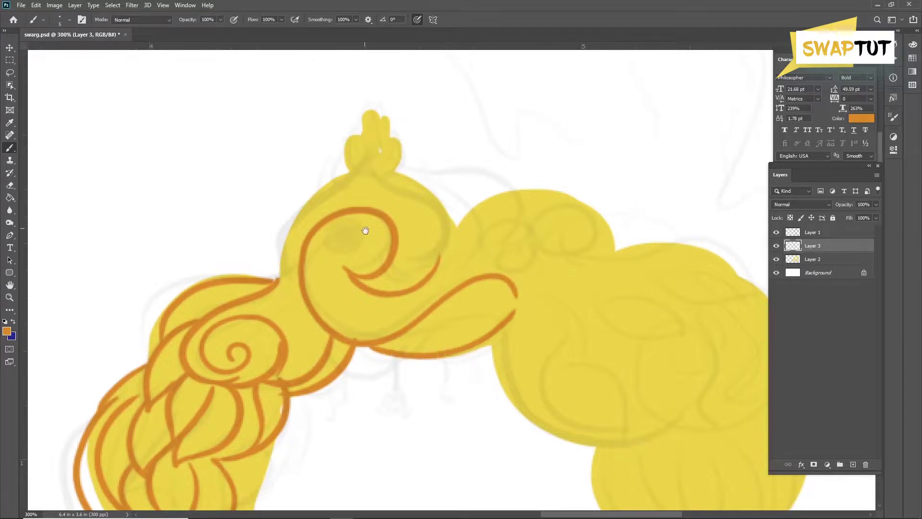
left_click_drag(361, 230, 373, 285)
mouse_move(367, 224)
left_mouse_down()
mouse_move(322, 259)
mouse_move(308, 384)
left_mouse_up()
mouse_move(346, 287)
left_mouse_down()
mouse_move(340, 249)
mouse_move(370, 238)
mouse_move(429, 382)
left_mouse_up()
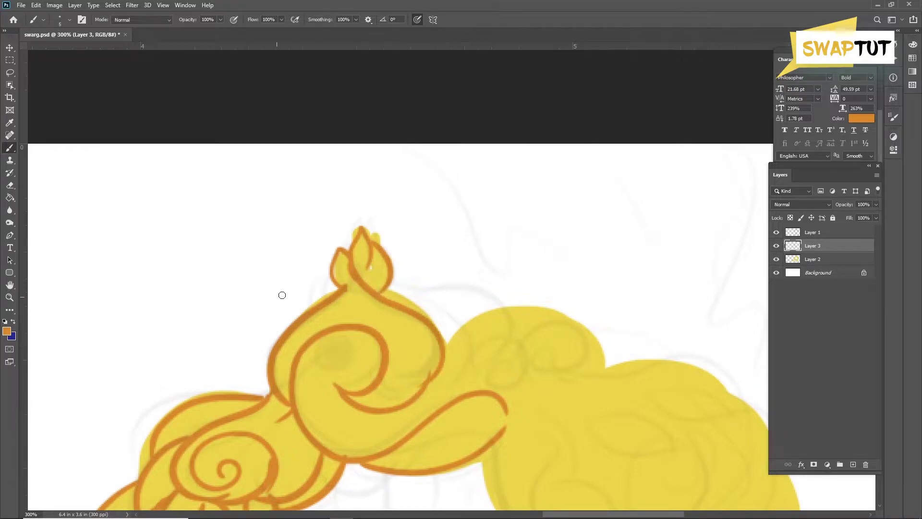
Step: Draw spiral curls, an arc and a hooked curve over the crown's right yellow lobe
left_click_drag(379, 266, 275, 225)
left_click_drag(255, 293, 173, 269)
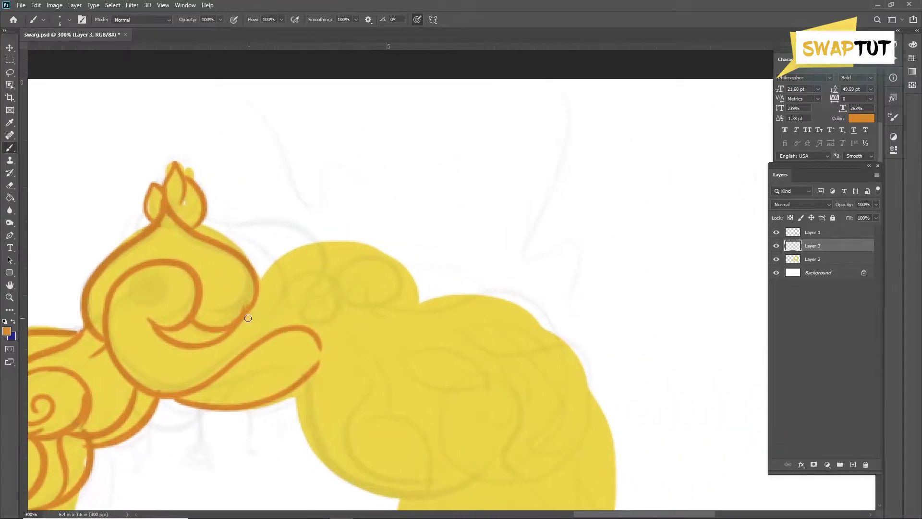
mouse_move(245, 307)
left_mouse_down()
mouse_move(333, 325)
mouse_move(315, 303)
left_mouse_up()
mouse_move(259, 293)
left_mouse_down()
mouse_move(406, 293)
mouse_move(357, 290)
left_mouse_up()
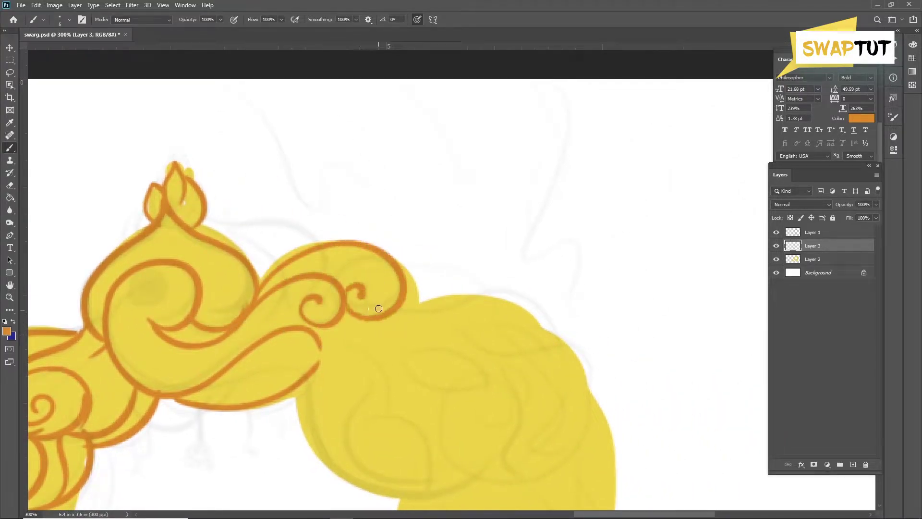
left_click_drag(449, 406, 305, 329)
left_click_drag(352, 377, 307, 331)
mouse_move(211, 224)
left_mouse_down()
mouse_move(370, 233)
mouse_move(398, 268)
mouse_move(325, 275)
left_mouse_up()
left_click_drag(258, 262, 358, 252)
Step: Add a long S-curve and hair strokes over the lower-left lobe
mouse_move(135, 240)
left_mouse_down()
mouse_move(166, 298)
mouse_move(264, 370)
left_mouse_up()
left_click_drag(184, 278, 269, 377)
left_click_drag(122, 298, 267, 366)
left_click_drag(151, 220, 211, 274)
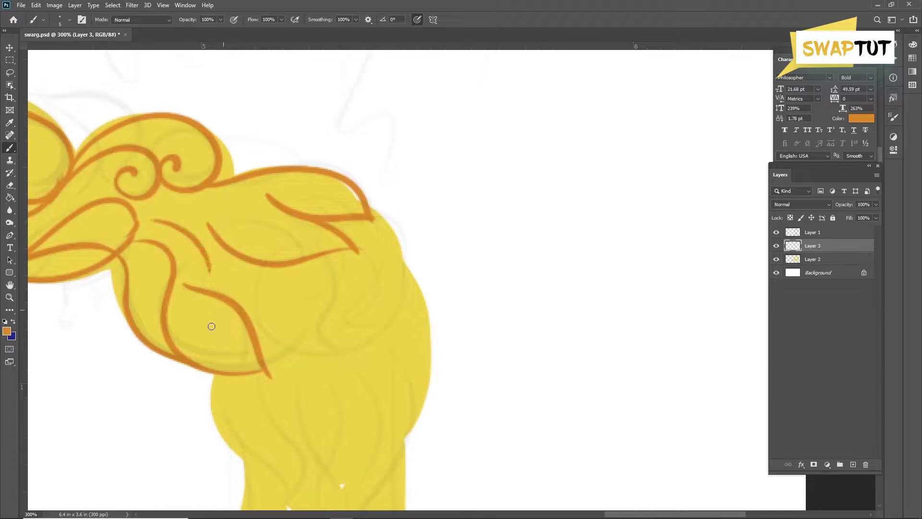
Step: Paint curved hair strokes down the right pillar's lower hair and a spiral curl above
left_click_drag(420, 293, 339, 237)
left_click_drag(312, 179, 272, 292)
left_click_drag(257, 336, 260, 254)
left_click_drag(137, 240, 207, 346)
left_click_drag(182, 235, 207, 370)
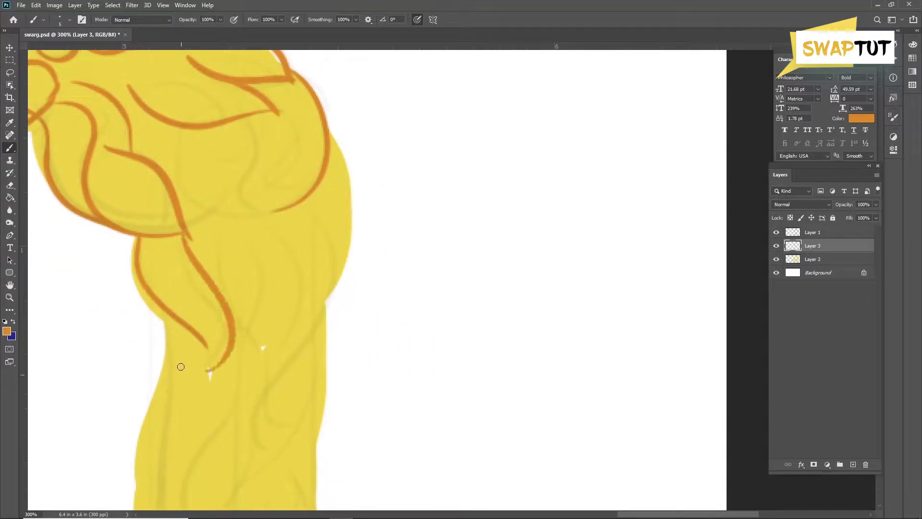
left_click_drag(230, 220, 255, 321)
left_click_drag(257, 217, 288, 339)
left_click_drag(261, 318, 278, 344)
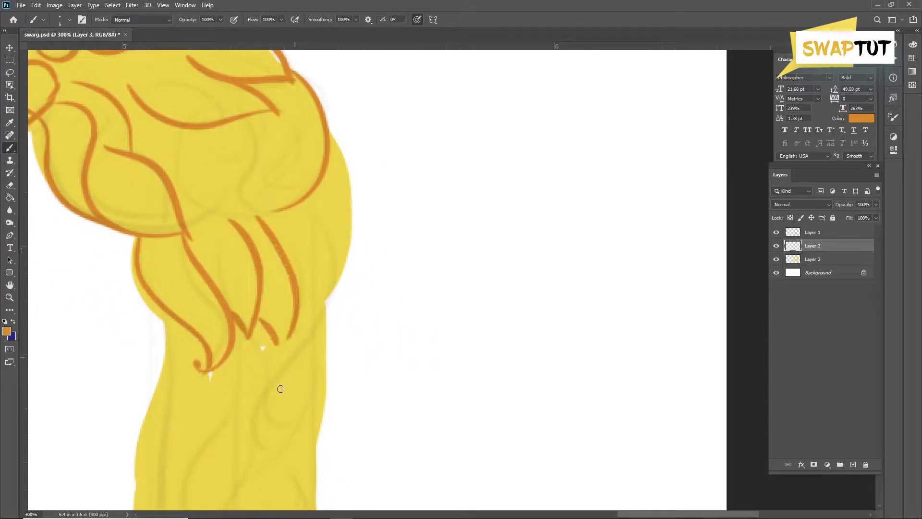
mouse_move(240, 179)
left_mouse_down()
mouse_move(195, 123)
mouse_move(313, 185)
left_mouse_up()
Step: Outline the right pillar hair's outer contour and add three flame strokes lower down
left_click_drag(362, 221, 379, 173)
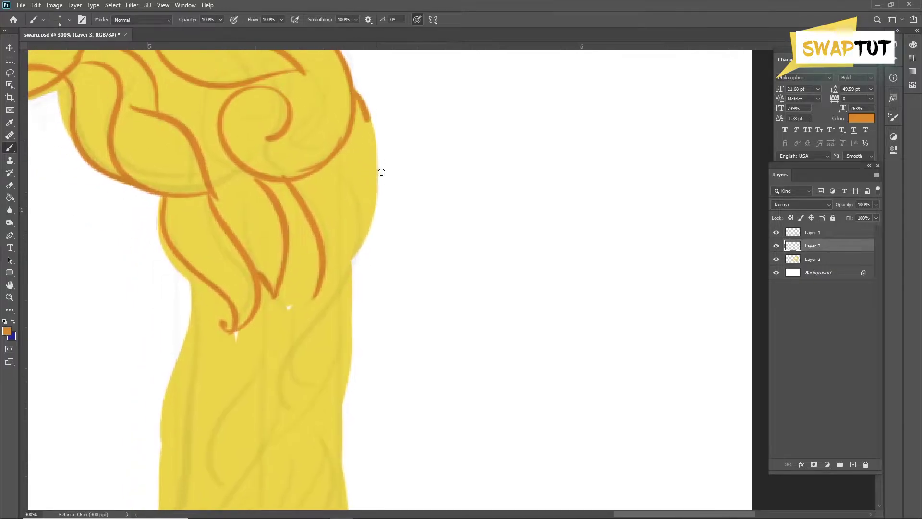
left_click_drag(365, 117, 361, 233)
left_click_drag(334, 155, 362, 232)
mouse_move(363, 226)
left_mouse_down()
mouse_move(337, 287)
mouse_move(272, 301)
left_mouse_up()
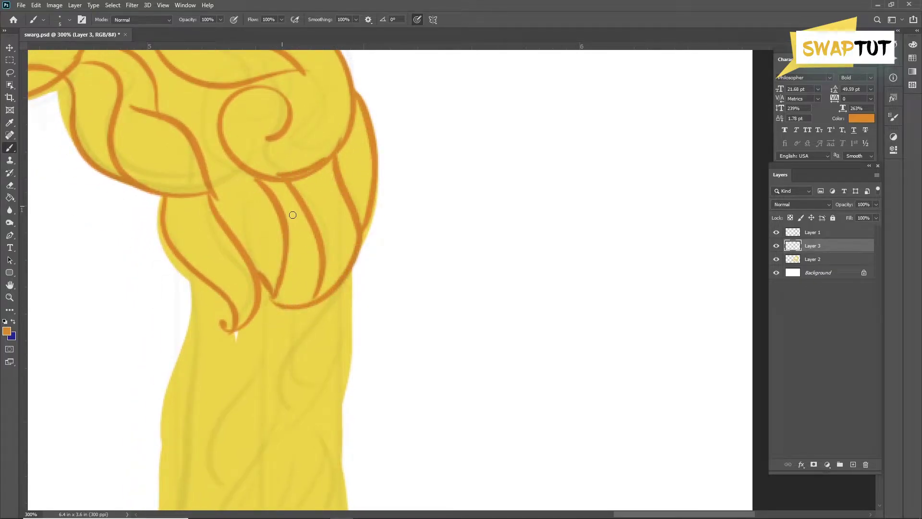
left_click_drag(201, 315, 288, 128)
left_click_drag(278, 85, 268, 243)
mouse_move(427, 99)
left_mouse_down()
mouse_move(378, 208)
mouse_move(374, 243)
mouse_move(305, 299)
mouse_move(362, 355)
left_mouse_up()
mouse_move(406, 251)
left_mouse_down()
mouse_move(390, 296)
mouse_move(392, 384)
left_mouse_up()
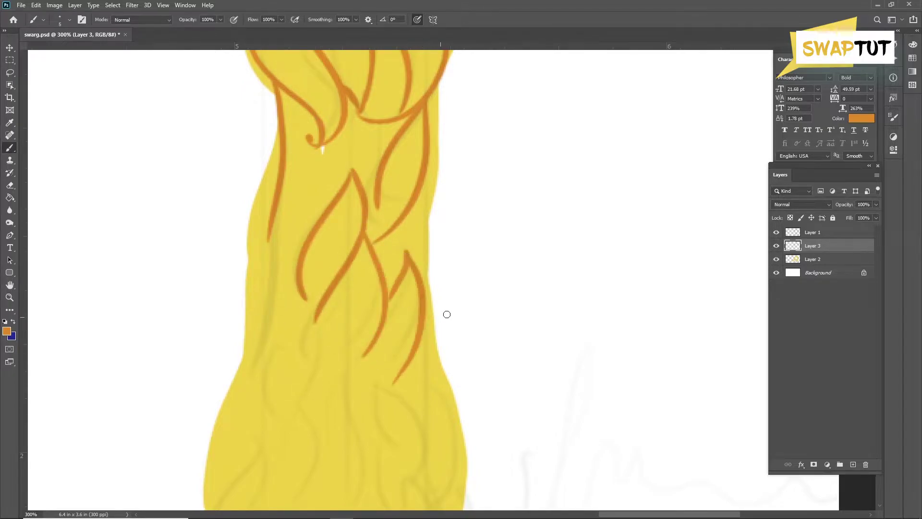
Step: Zoom out and check the line art by toggling the sketch layer and trying 42% opacity
key("ctrl+minus")
key("ctrl+minus")
key("ctrl+minus")
left_click(777, 232)
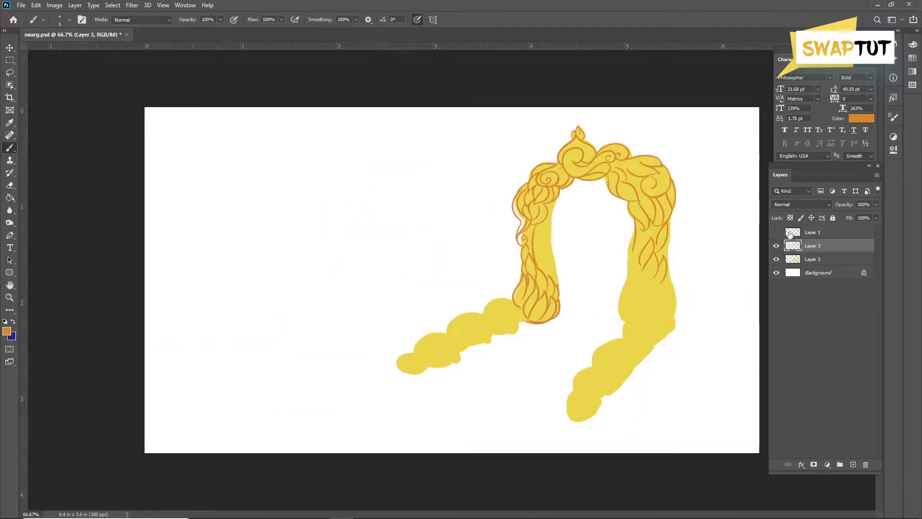
left_click(777, 232)
left_click(876, 204)
left_click_drag(878, 215, 852, 215)
left_click(777, 232)
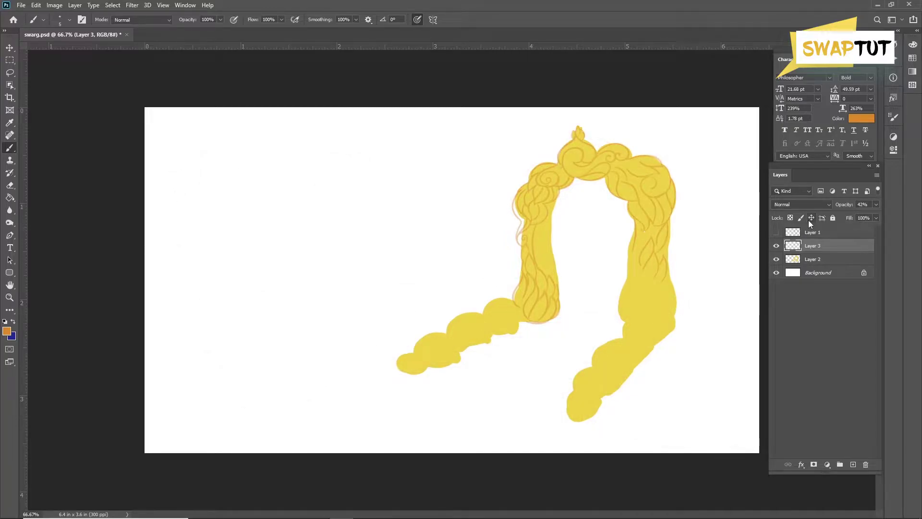
left_click(776, 232)
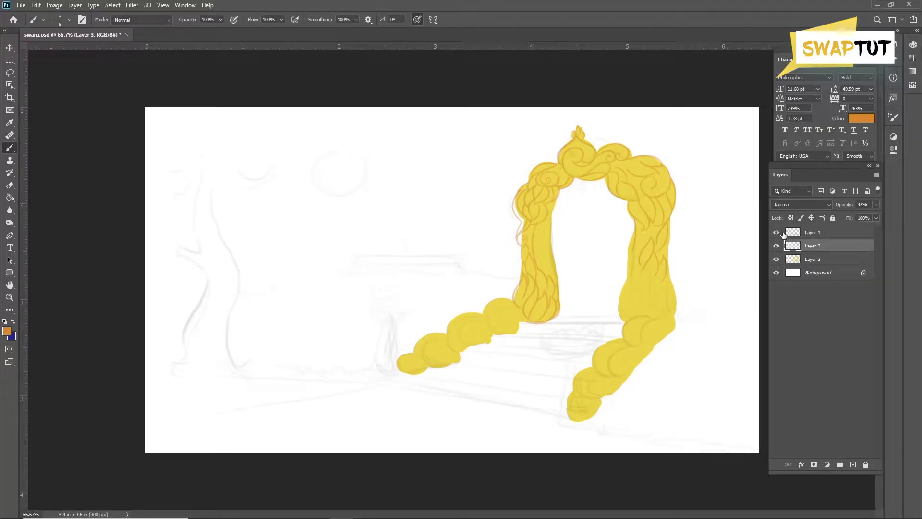
key("ctrl+z")
Step: Paint orange flame outlines on the right pillar
scroll(376, 288, "up", 5)
scroll(486, 220, "up", 2)
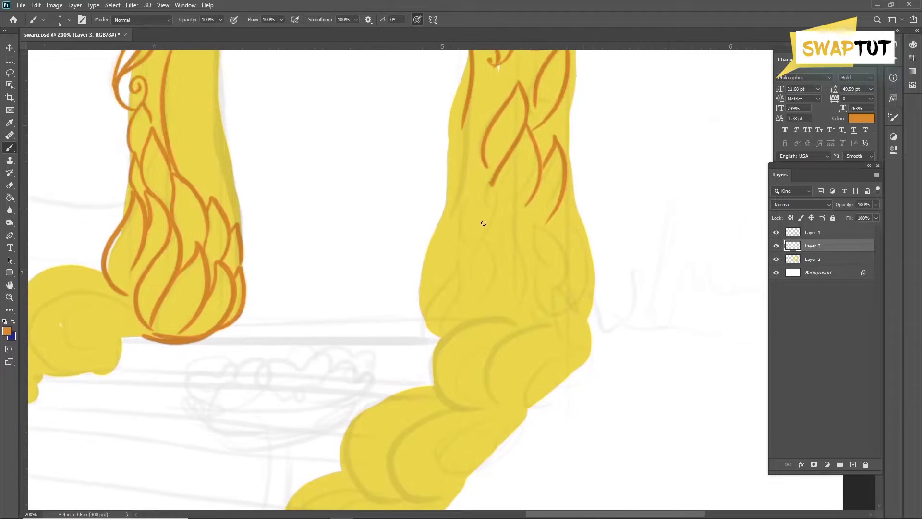
mouse_move(485, 168)
left_mouse_down()
mouse_move(438, 223)
mouse_move(490, 238)
left_mouse_up()
mouse_move(486, 235)
left_mouse_down()
mouse_move(458, 271)
mouse_move(505, 331)
left_mouse_up()
left_click_drag(531, 261, 547, 316)
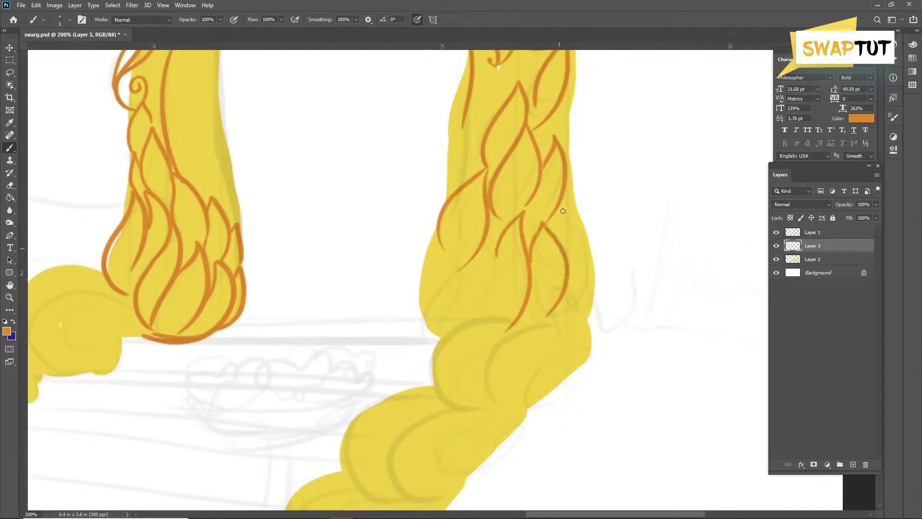
left_click_drag(562, 213, 554, 330)
mouse_move(487, 244)
left_mouse_down()
mouse_move(492, 261)
mouse_move(474, 320)
left_mouse_up()
Step: Add flame outlines on the pillar's left side, bottom strokes and an arc at its base
left_click_drag(457, 262, 441, 342)
left_click_drag(485, 247, 470, 266)
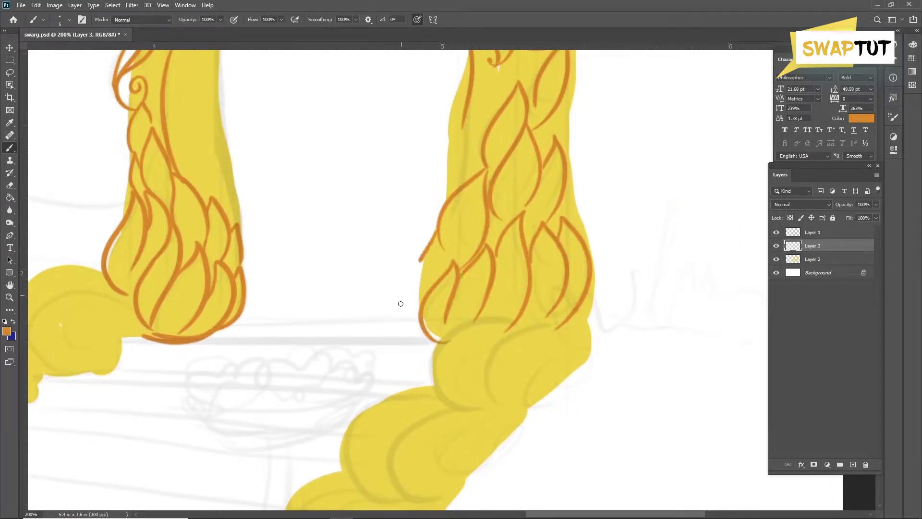
left_click_drag(469, 325, 434, 411)
left_click_drag(449, 343, 557, 310)
mouse_move(134, 327)
left_mouse_down()
mouse_move(530, 269)
mouse_move(425, 293)
left_mouse_up()
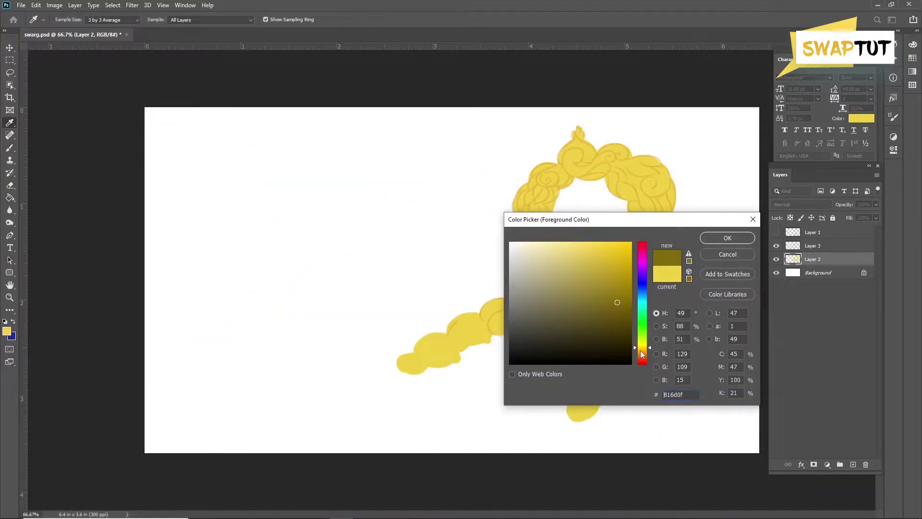
Step: On a new layer above the line art, shade the arch's upper right and both pillars
key("b")
left_click(813, 246)
left_click(853, 464)
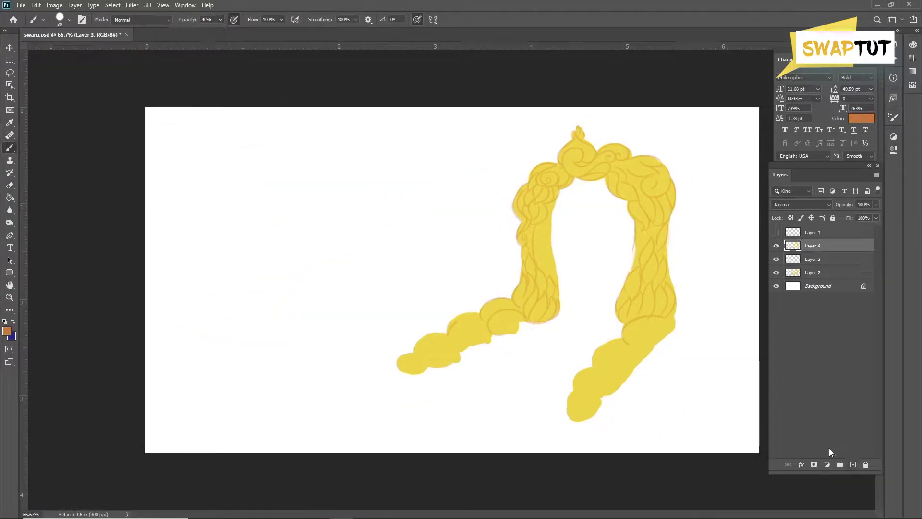
mouse_move(659, 208)
left_mouse_down()
mouse_move(661, 160)
mouse_move(650, 185)
mouse_move(656, 295)
left_mouse_up()
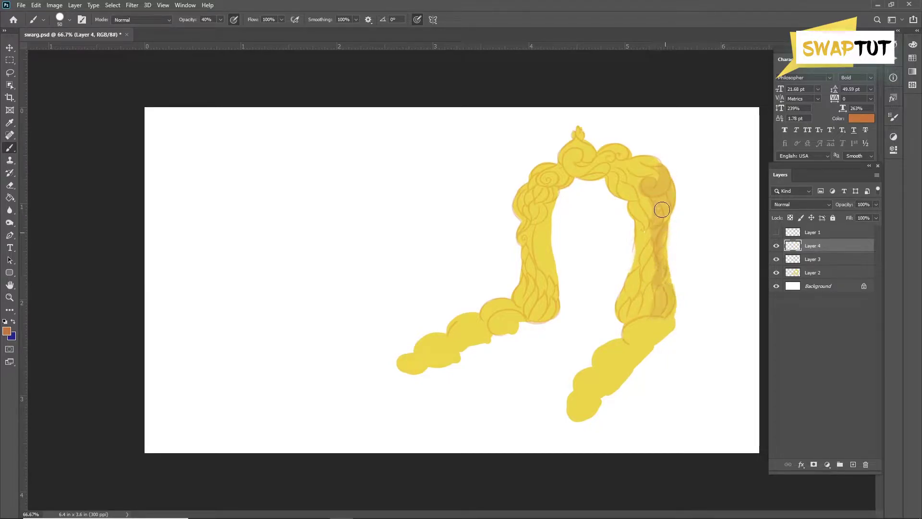
left_click_drag(658, 206, 660, 289)
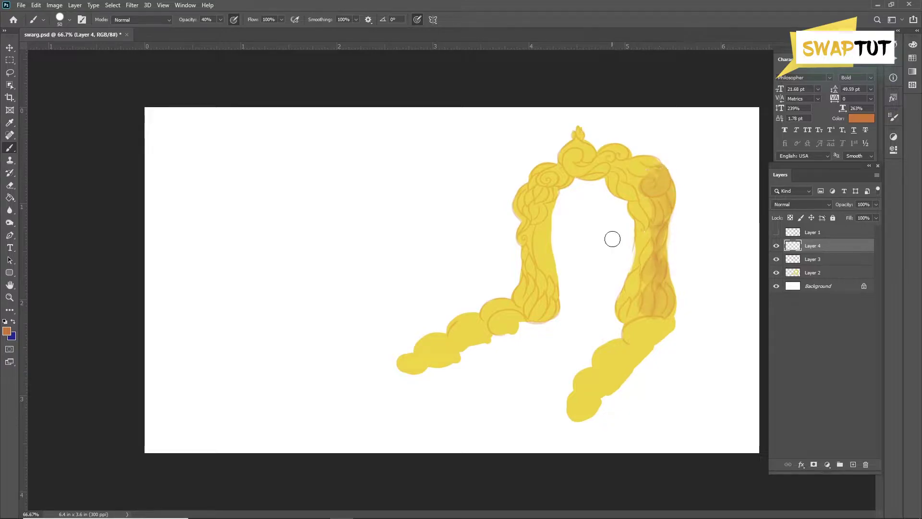
left_click_drag(551, 212, 542, 214)
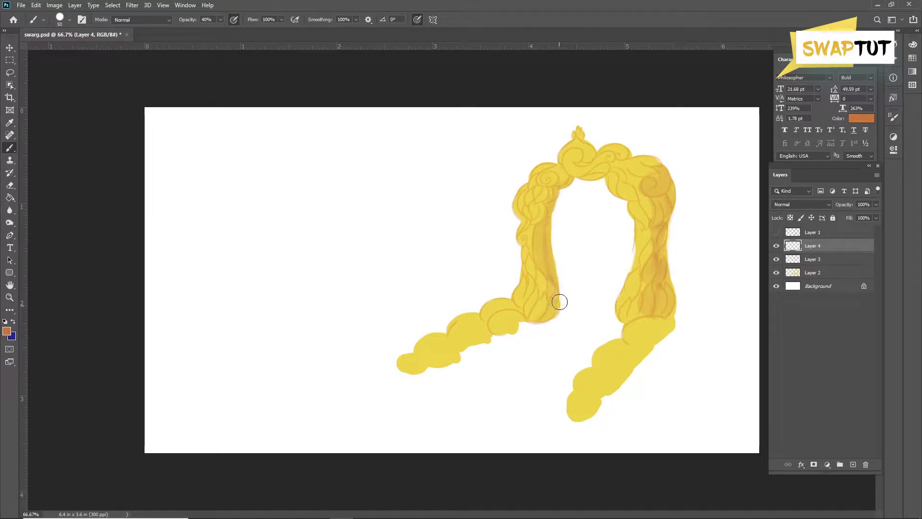
mouse_move(559, 301)
left_mouse_down()
mouse_move(533, 317)
mouse_move(530, 281)
left_mouse_up()
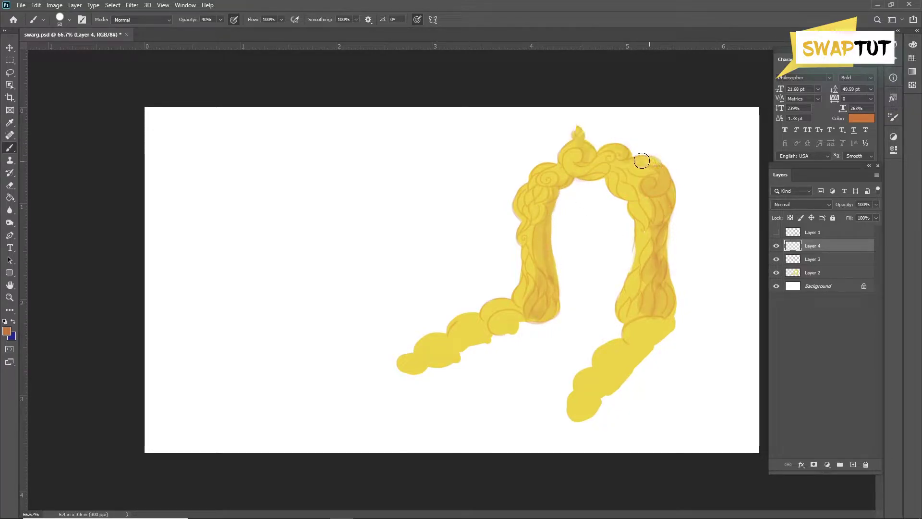
Step: Extend the shading down the pillars onto the base clouds, briefly using brush size 70
left_click_drag(567, 173, 548, 181)
mouse_move(528, 218)
left_mouse_down()
mouse_move(531, 251)
mouse_move(514, 319)
mouse_move(536, 315)
left_mouse_up()
mouse_move(480, 341)
left_mouse_down()
mouse_move(490, 333)
mouse_move(426, 358)
mouse_move(444, 336)
mouse_move(435, 366)
left_mouse_up()
key("bracketright")
key("bracketright")
mouse_move(673, 321)
left_mouse_down()
mouse_move(632, 339)
mouse_move(574, 403)
left_mouse_up()
key("bracketleft")
key("bracketleft")
left_click_drag(600, 161, 620, 190)
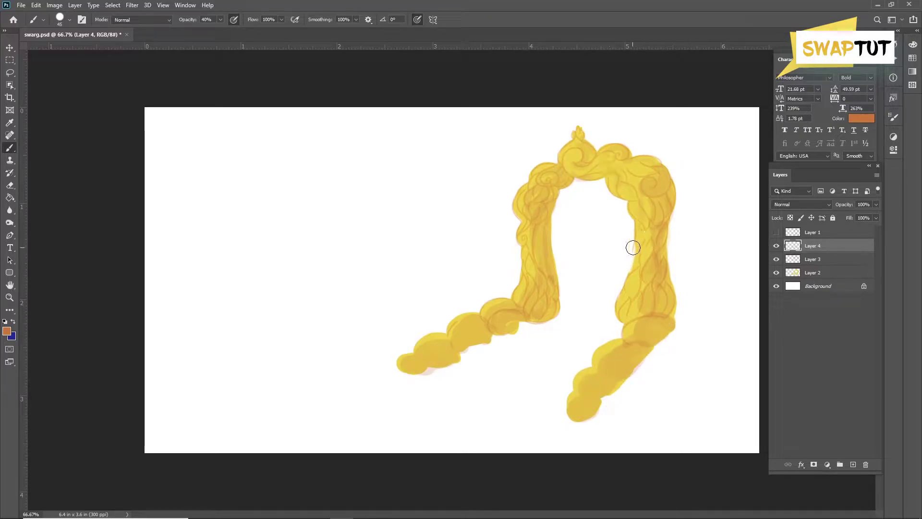
left_click_drag(633, 247, 631, 270)
Step: Switch to light yellow and brighten both pillars and the upper-right swirls with highlights
left_click(6, 331)
left_click(728, 236)
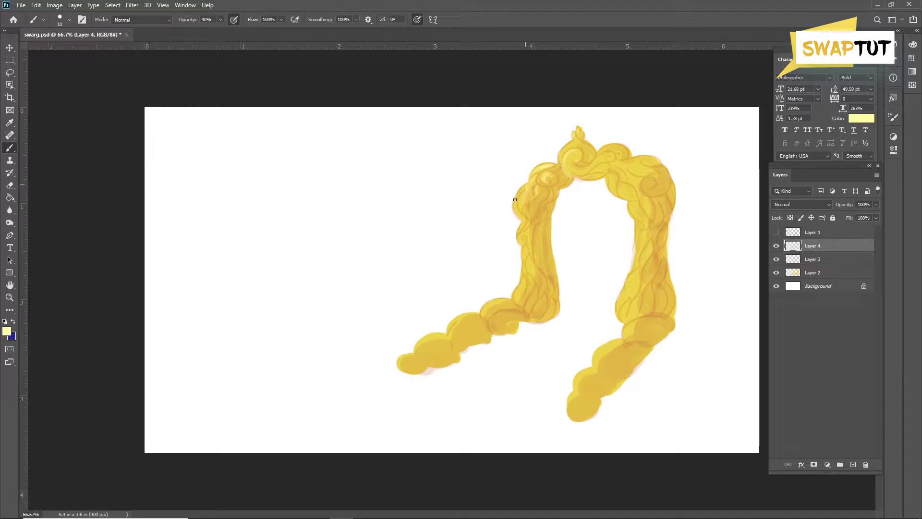
key("bracketright")
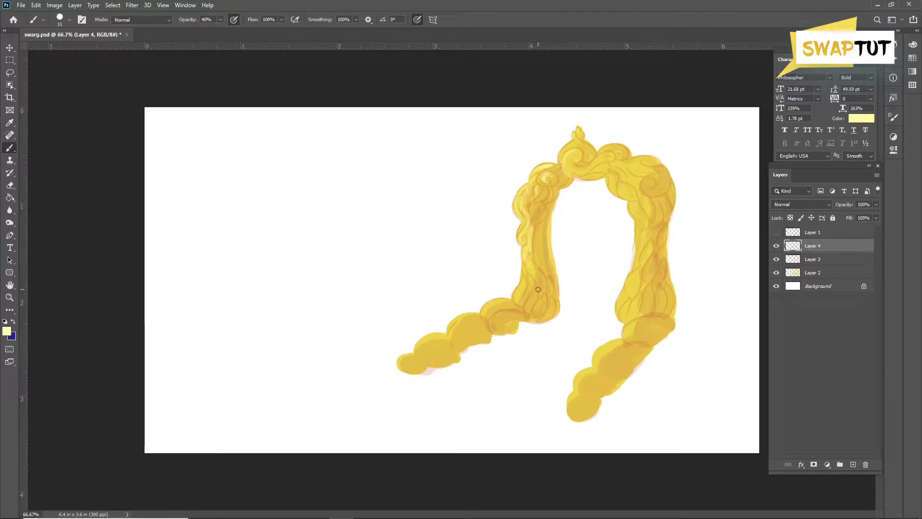
left_click_drag(538, 289, 449, 338)
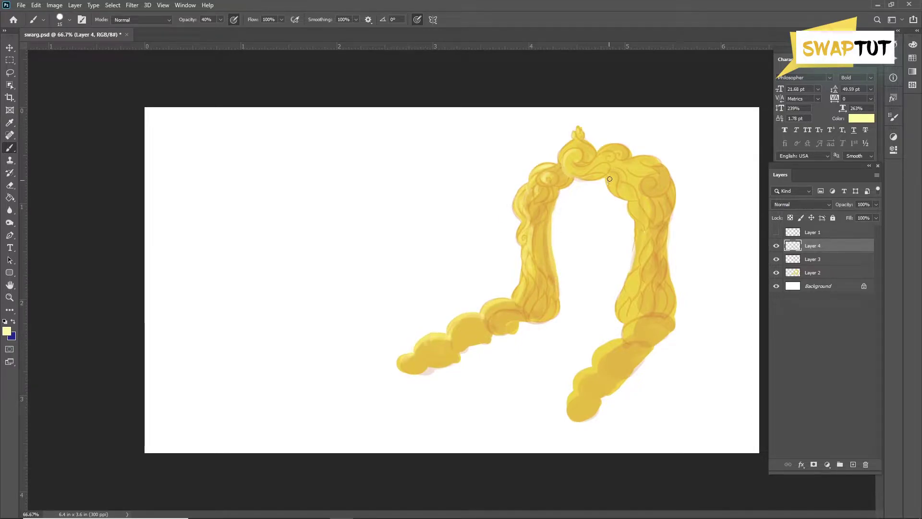
left_click_drag(609, 179, 653, 231)
left_click_drag(635, 300, 572, 386)
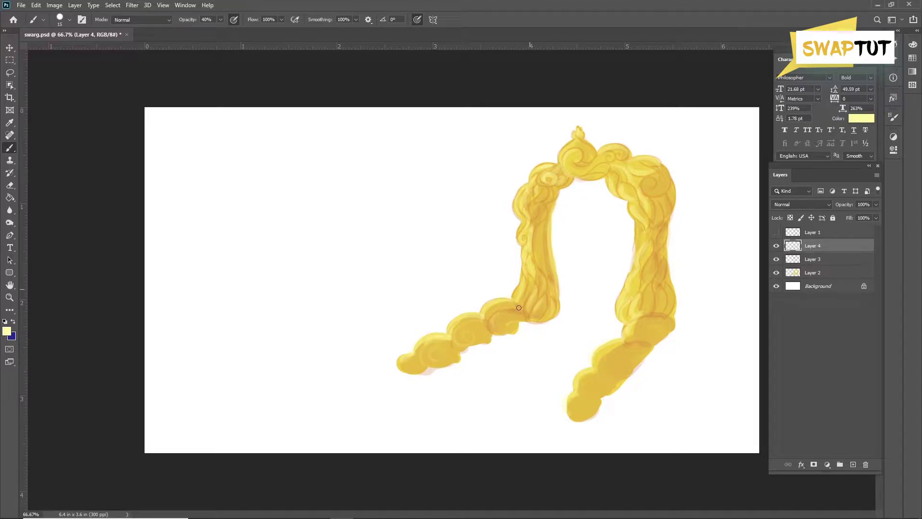
left_click_drag(646, 275, 650, 253)
left_click_drag(647, 201, 665, 177)
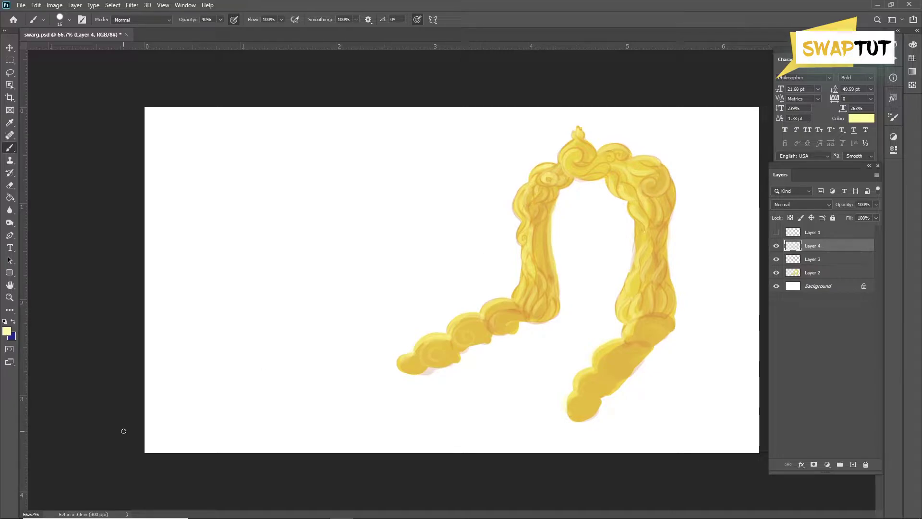
Step: On a new layer at 100% brush opacity, paint a pink floor between the arch pillars
left_click(777, 232)
left_click(816, 286)
left_click(853, 465)
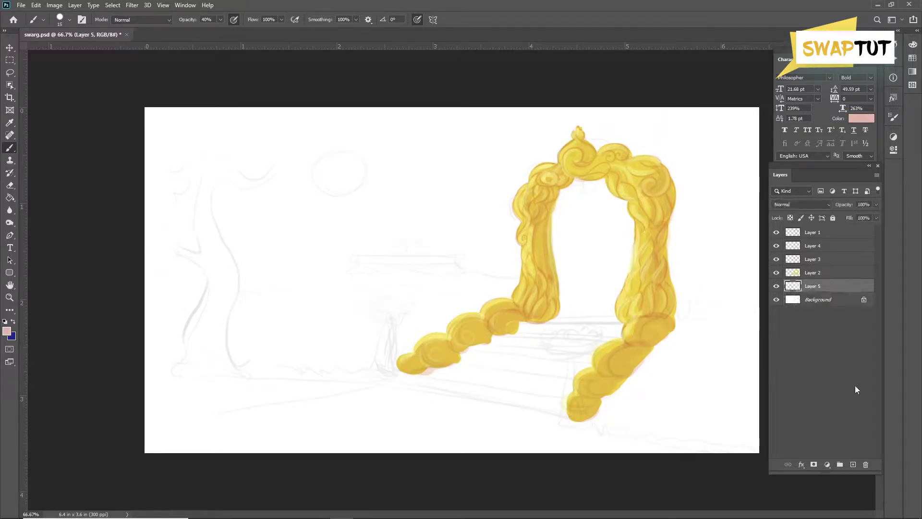
left_click_drag(220, 19, 231, 19)
left_click_drag(540, 322, 629, 321)
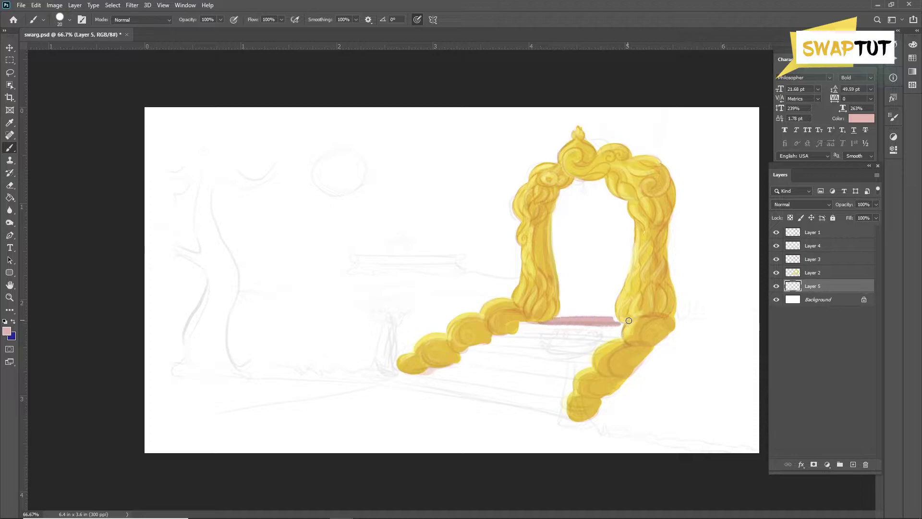
key("bracketright")
mouse_move(519, 323)
left_mouse_down()
mouse_move(613, 329)
mouse_move(519, 329)
mouse_move(563, 331)
mouse_move(570, 340)
mouse_move(469, 364)
mouse_move(470, 383)
mouse_move(539, 371)
mouse_move(409, 376)
mouse_move(578, 424)
mouse_move(593, 414)
left_mouse_up()
key("bracketright")
key("bracketright")
key("bracketright")
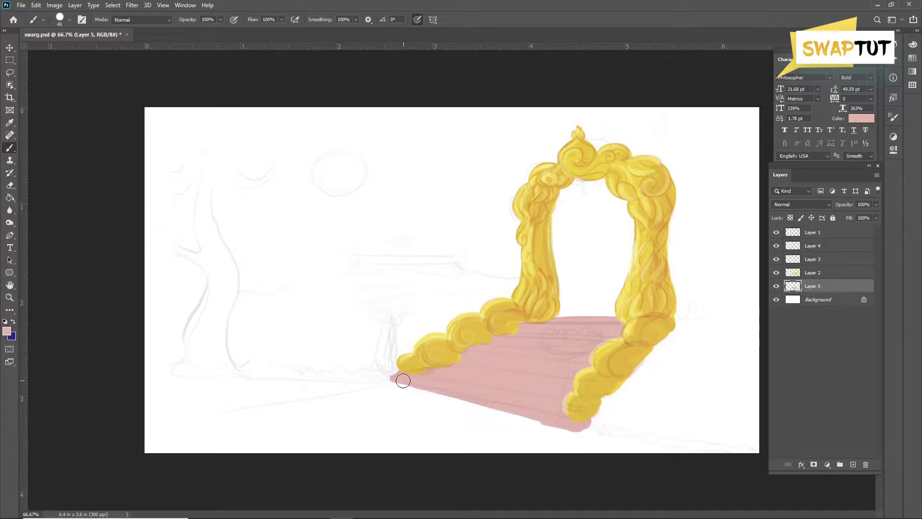
Step: Switch to dark red and paint the floor's back edge and the first step riser
left_click(7, 330)
left_click(581, 278)
left_click(725, 238)
key("bracketleft")
left_click_drag(521, 323, 629, 326)
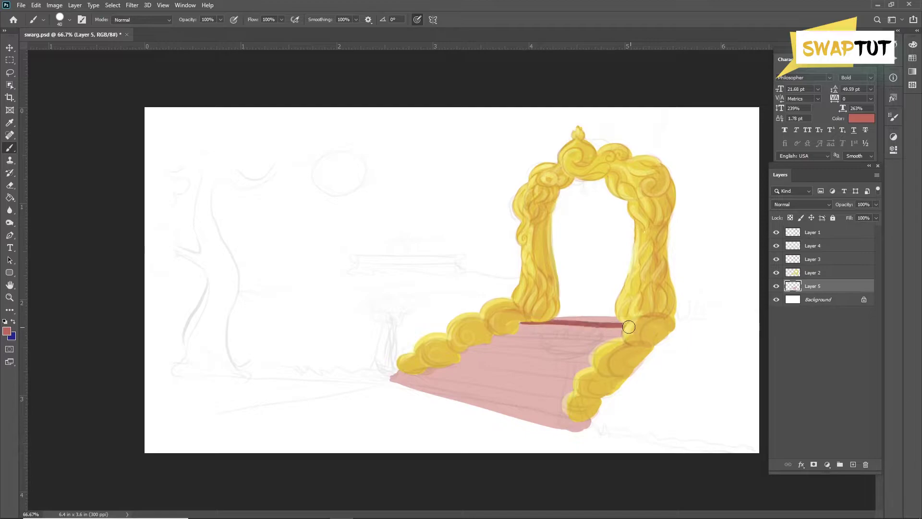
mouse_move(520, 328)
left_mouse_down()
mouse_move(597, 339)
mouse_move(567, 332)
mouse_move(624, 332)
left_mouse_up()
key("ctrl+z")
mouse_move(491, 338)
left_mouse_down()
mouse_move(624, 343)
mouse_move(492, 340)
mouse_move(615, 343)
left_mouse_up()
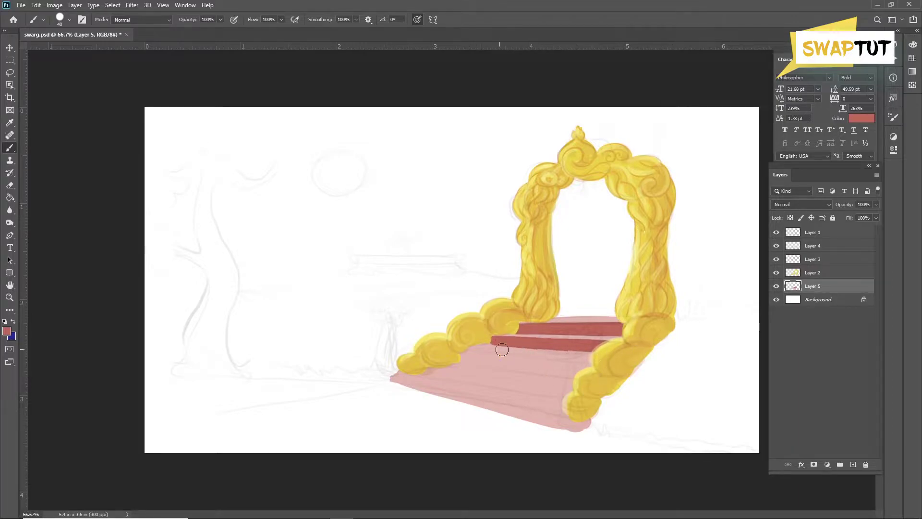
Step: Paint a lower dark-red step band and a thick dark-red front edge along the steps' bottom
left_click_drag(461, 355, 590, 361)
mouse_move(495, 360)
left_mouse_down()
mouse_move(591, 365)
mouse_move(458, 360)
mouse_move(576, 373)
left_mouse_up()
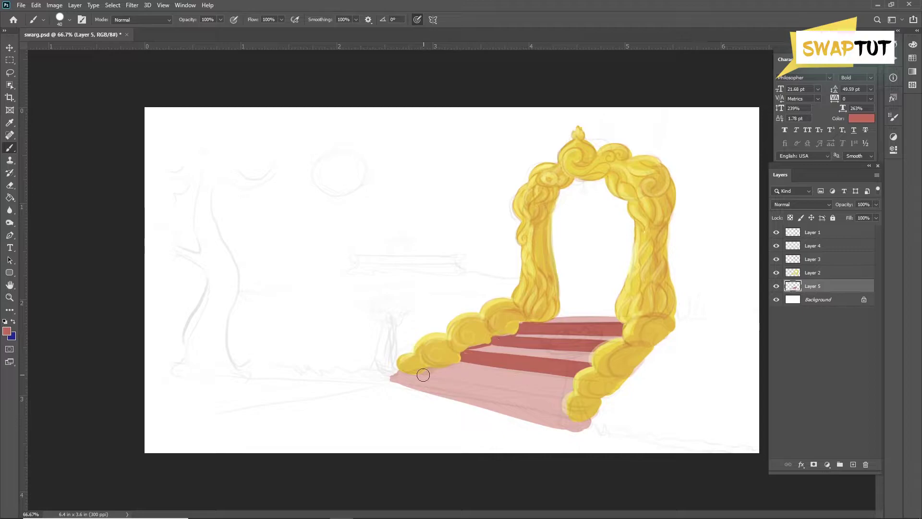
left_click_drag(407, 374, 590, 423)
mouse_move(403, 373)
left_mouse_down()
mouse_move(588, 429)
mouse_move(454, 399)
mouse_move(521, 421)
left_mouse_up()
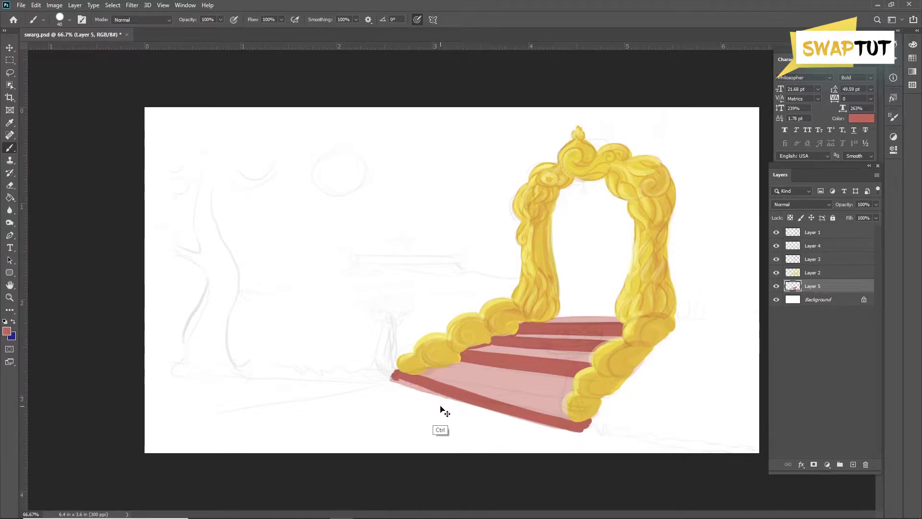
mouse_move(393, 375)
left_mouse_down()
mouse_move(548, 423)
mouse_move(592, 414)
left_mouse_up()
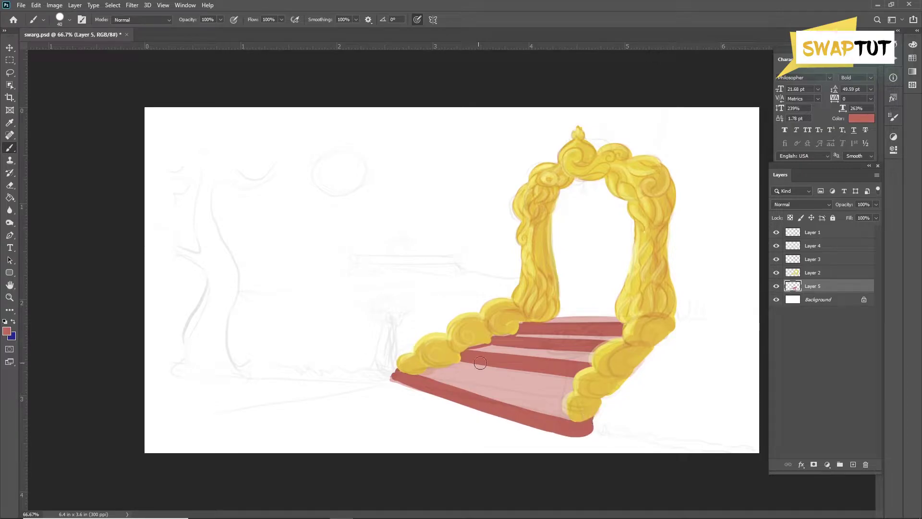
key("bracketleft")
key("bracketleft")
key("bracketleft")
Step: Add light and pale pink highlights along the top step and the stair treads
left_click(6, 331)
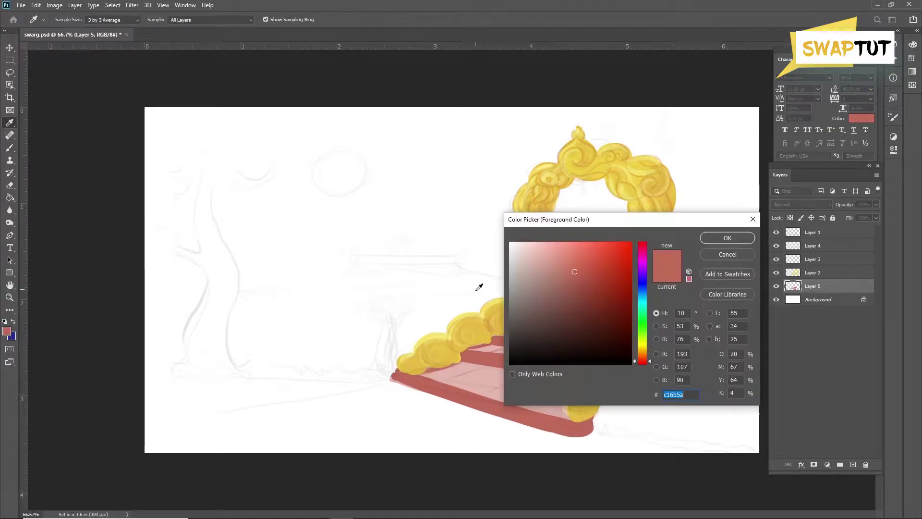
key("Return")
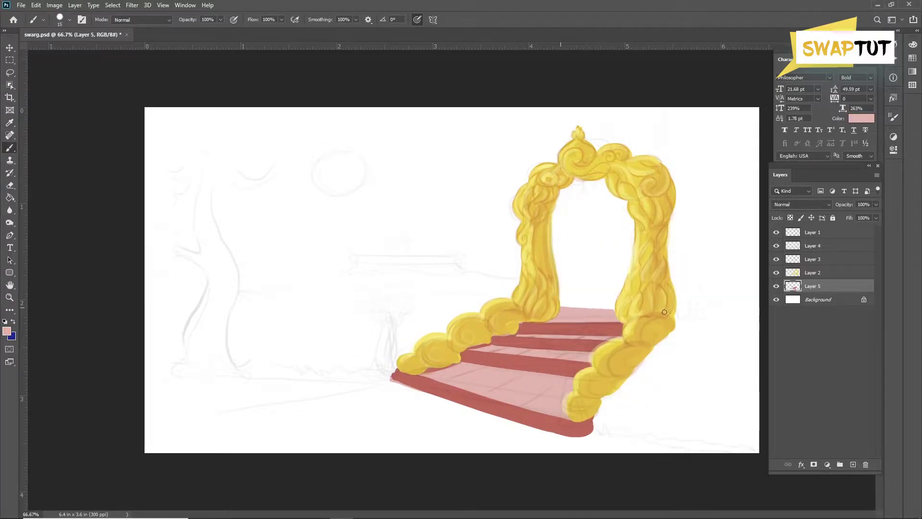
left_click_drag(590, 307, 620, 306)
left_click(7, 331)
key("Return")
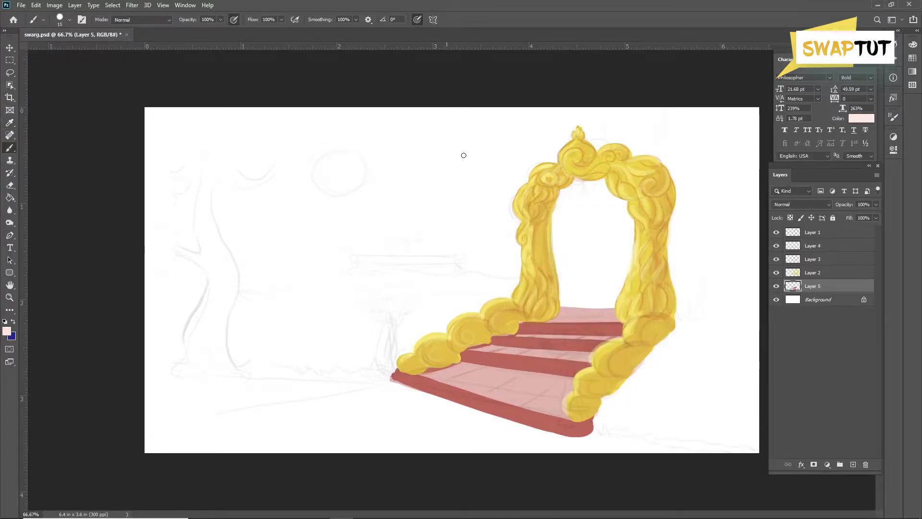
key("bracketright")
key("bracketright")
key("bracketright")
left_click_drag(613, 338, 512, 337)
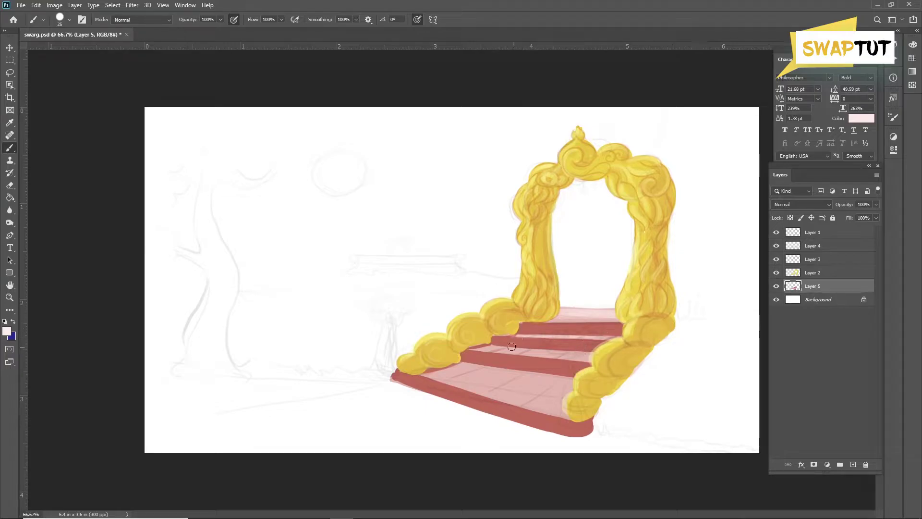
left_click_drag(593, 351, 516, 350)
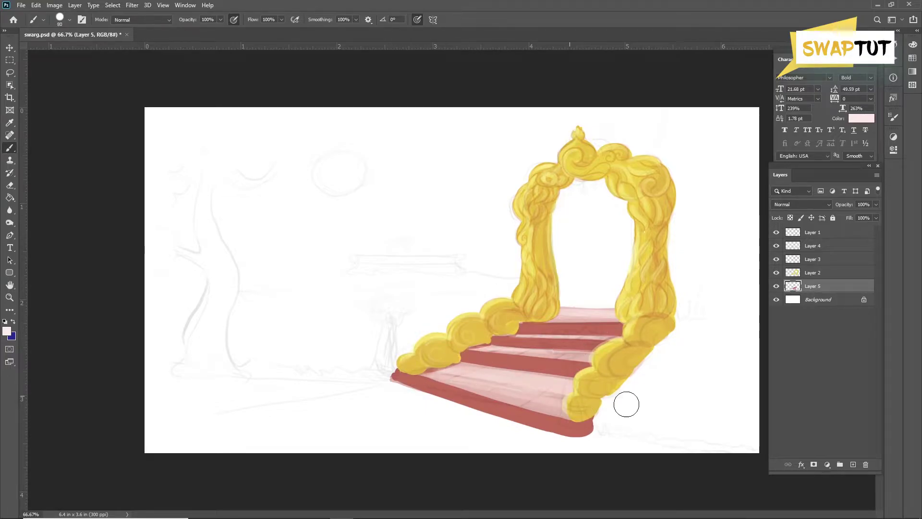
Step: Darken the step risers and front edge with deeper red, then hide the sketch layer
left_click(6, 331)
left_click(574, 275)
key("Return")
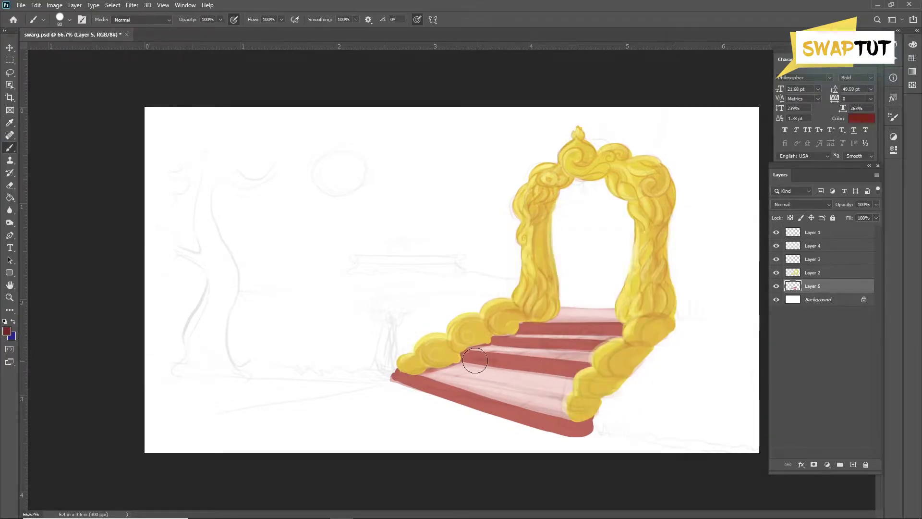
left_click_drag(461, 358, 578, 372)
left_click_drag(495, 339, 586, 348)
left_click_drag(520, 332, 619, 327)
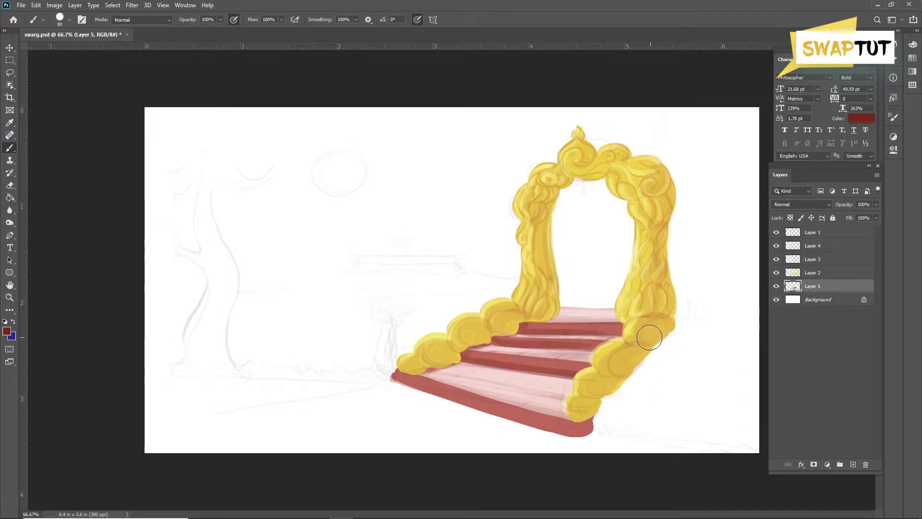
left_click_drag(392, 377, 596, 420)
left_click(776, 232)
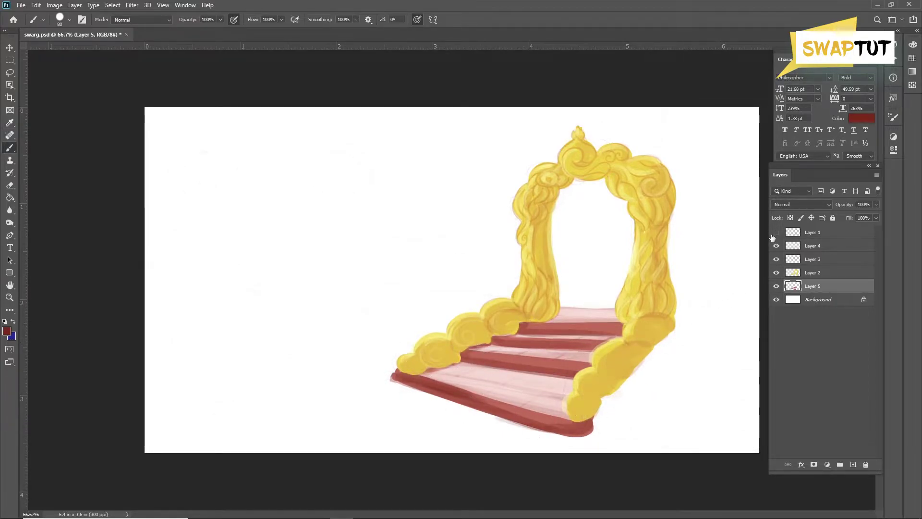
Step: Add a grass layer above Layer 4 and pick a light, soft green paint colour
left_click(776, 231)
left_click(827, 273)
left_click(827, 245)
left_click(853, 465)
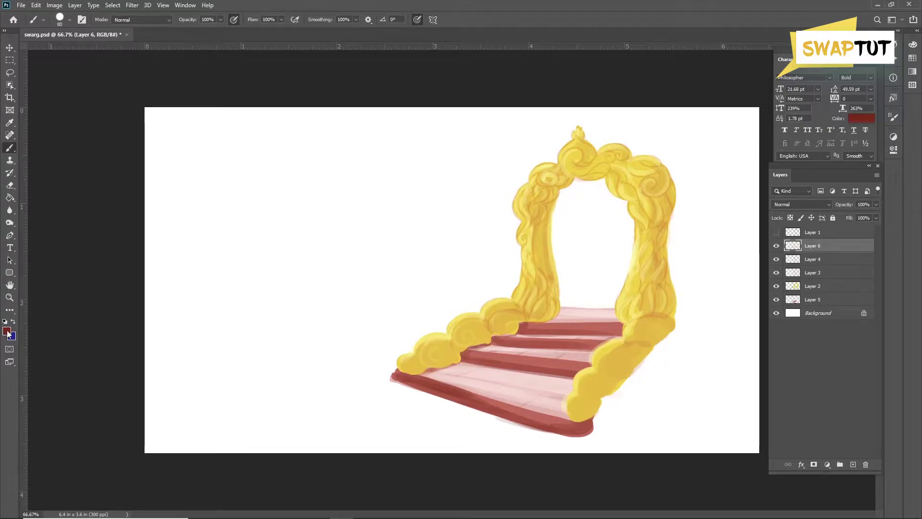
left_click(7, 331)
key("Return")
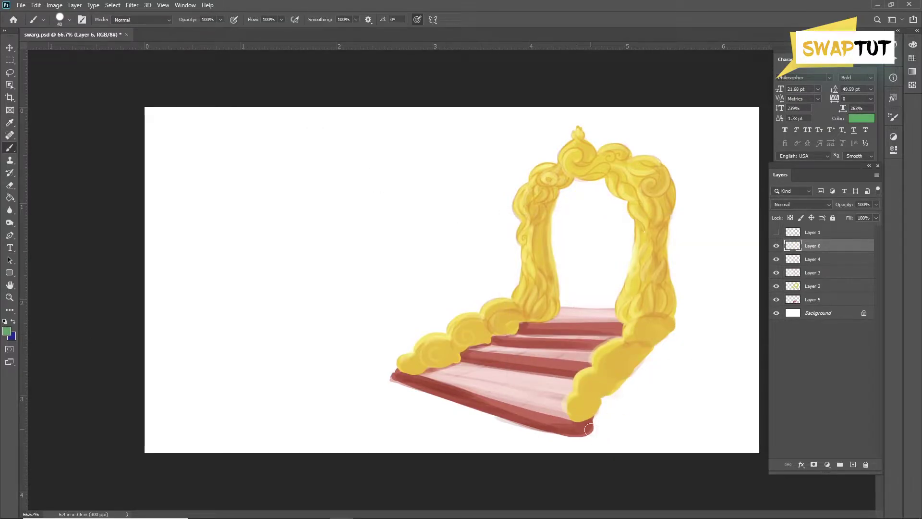
left_click(7, 331)
left_click_drag(545, 268, 551, 260)
left_click(556, 257)
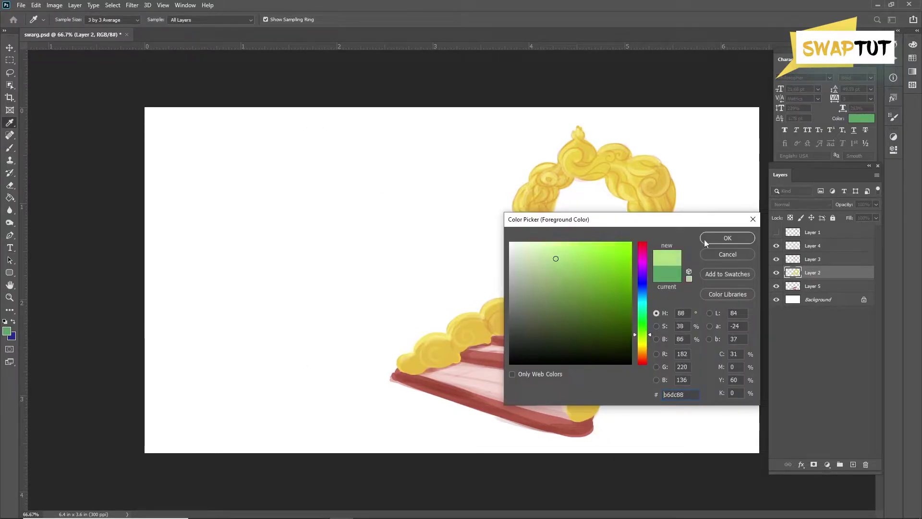
Step: Add Layer 6 above Layer 4 with the sketch visible and paint grass left of the stairs
left_click(729, 236)
left_click(777, 232)
left_click(826, 245)
key("ctrl+shift+alt+n")
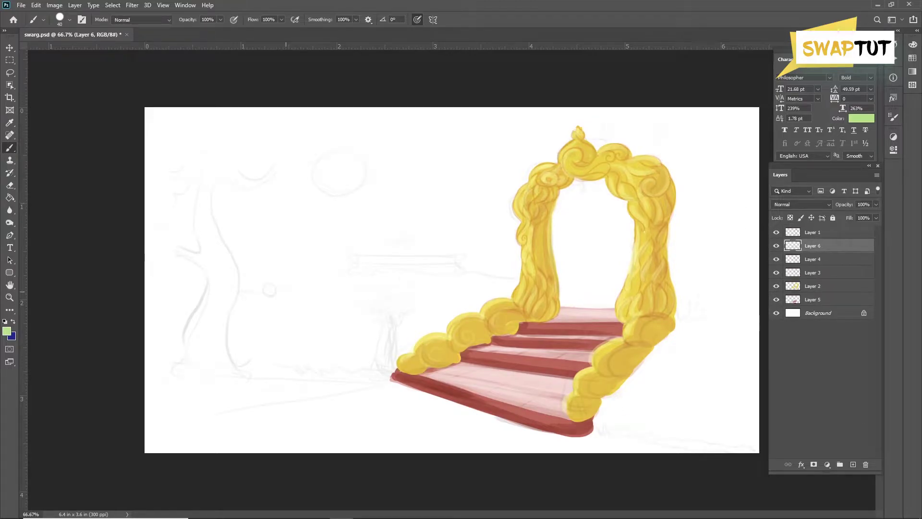
left_click_drag(595, 414, 604, 429)
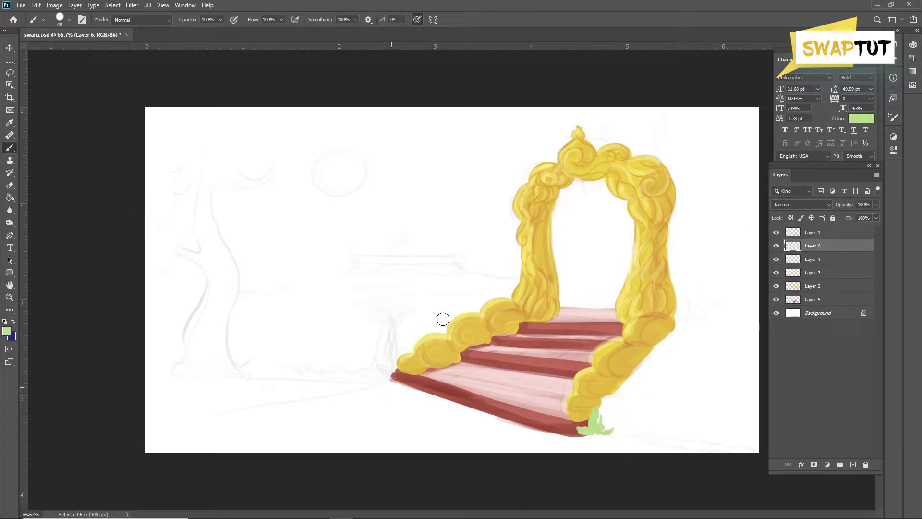
key("ctrl+z")
mouse_move(387, 379)
left_mouse_down()
mouse_move(388, 363)
mouse_move(276, 374)
left_mouse_up()
left_click_drag(331, 380, 253, 372)
Step: Paint grass up the right side of the stairs and along the lower-right and left ground
mouse_move(606, 406)
left_mouse_down()
mouse_move(596, 436)
mouse_move(672, 327)
mouse_move(681, 286)
left_mouse_up()
mouse_move(677, 327)
left_mouse_down()
mouse_move(687, 307)
mouse_move(663, 336)
mouse_move(718, 303)
mouse_move(696, 295)
mouse_move(725, 315)
mouse_move(757, 294)
mouse_move(710, 278)
left_mouse_up()
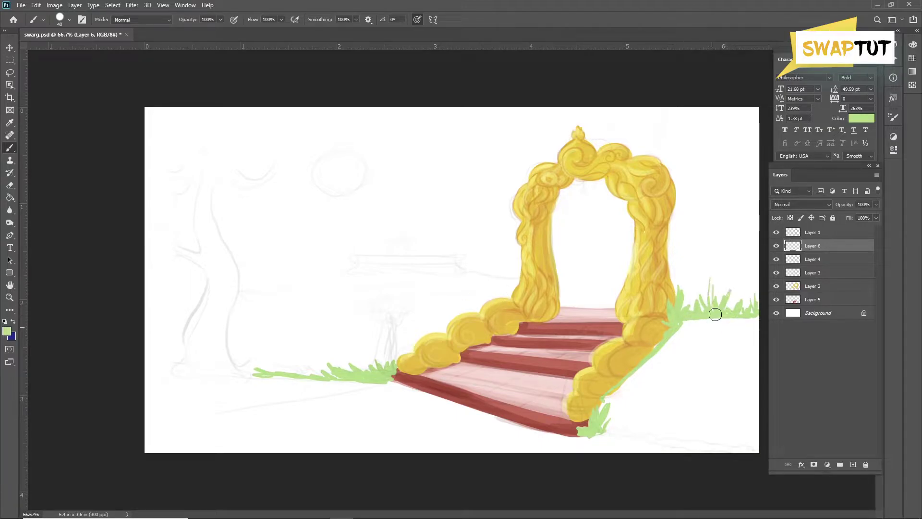
left_click_drag(688, 314, 764, 321)
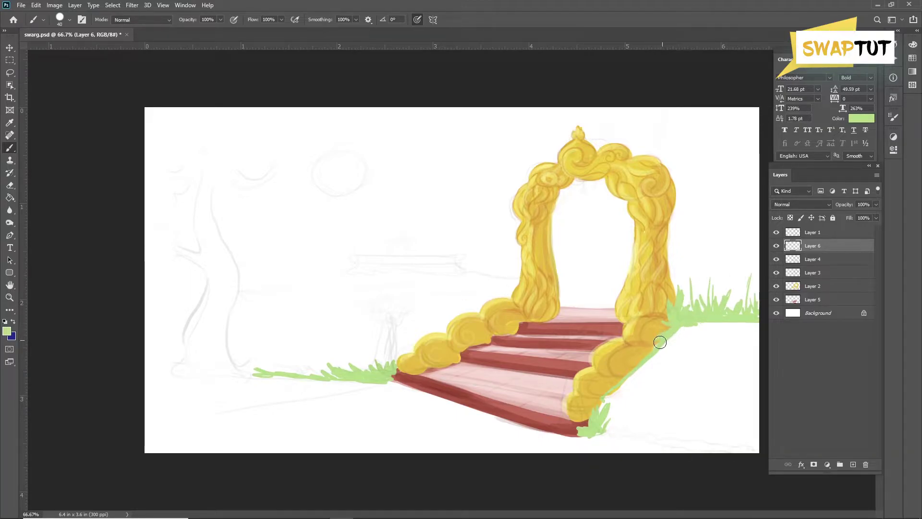
left_click_drag(625, 353, 612, 399)
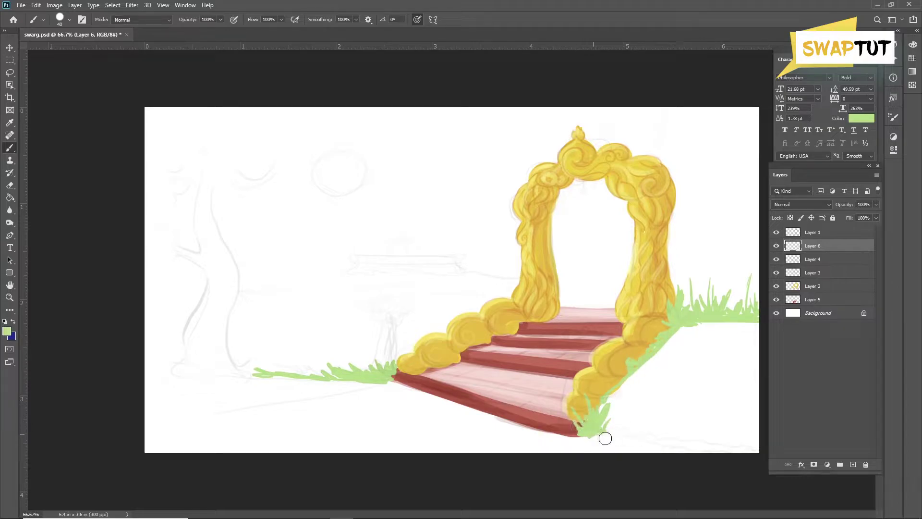
left_click_drag(605, 438, 703, 452)
mouse_move(331, 378)
left_mouse_down()
mouse_move(321, 364)
mouse_move(190, 372)
left_mouse_up()
Step: Choose a dark reddish-brown as the paint colour
left_click(6, 331)
left_click(578, 306)
left_click(644, 358)
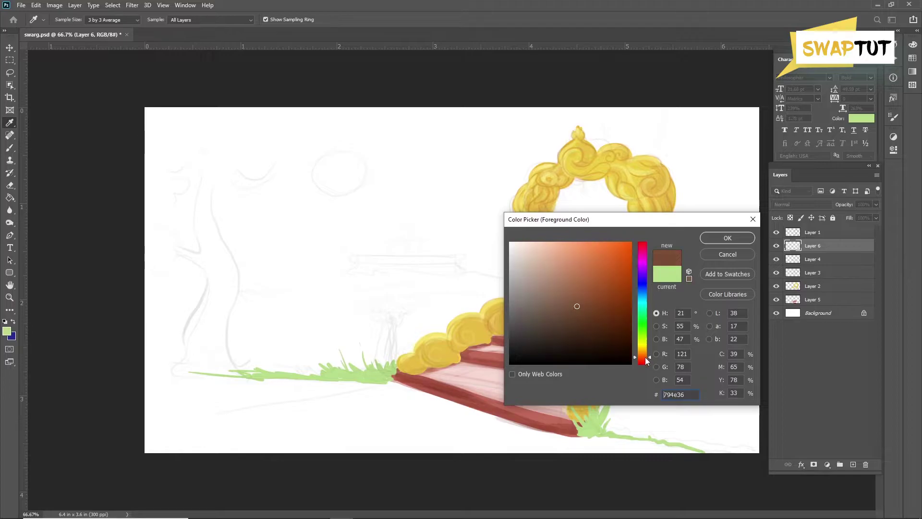
left_click_drag(645, 358, 646, 361)
left_click_drag(631, 292, 574, 307)
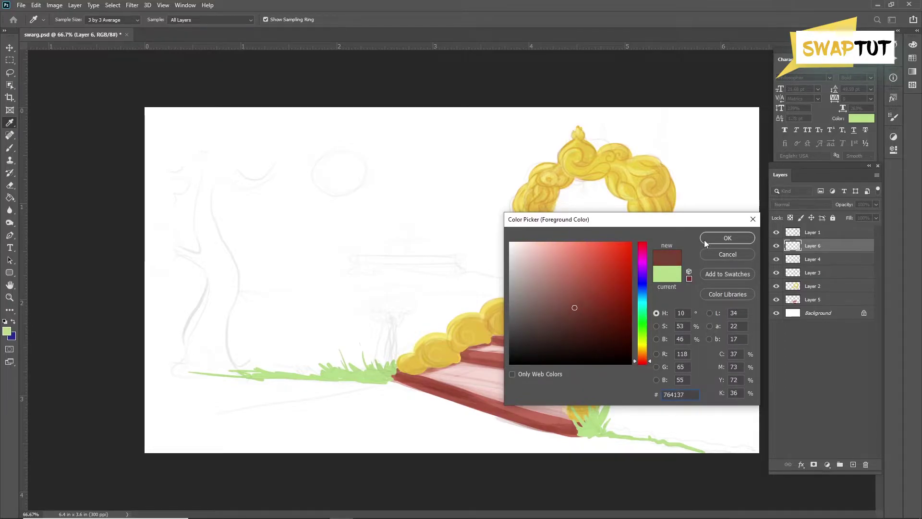
Step: Paint the brown tree trunk at the upper left with flared roots spreading along the ground
left_click_drag(643, 360, 642, 351)
left_click(590, 305)
left_click(727, 238)
key("b")
mouse_move(226, 162)
left_mouse_down()
mouse_move(212, 233)
mouse_move(232, 262)
mouse_move(246, 371)
left_mouse_up()
mouse_move(204, 208)
left_mouse_down()
mouse_move(214, 267)
mouse_move(208, 326)
mouse_move(156, 375)
left_mouse_up()
left_click_drag(223, 308, 202, 367)
left_click_drag(221, 337, 250, 384)
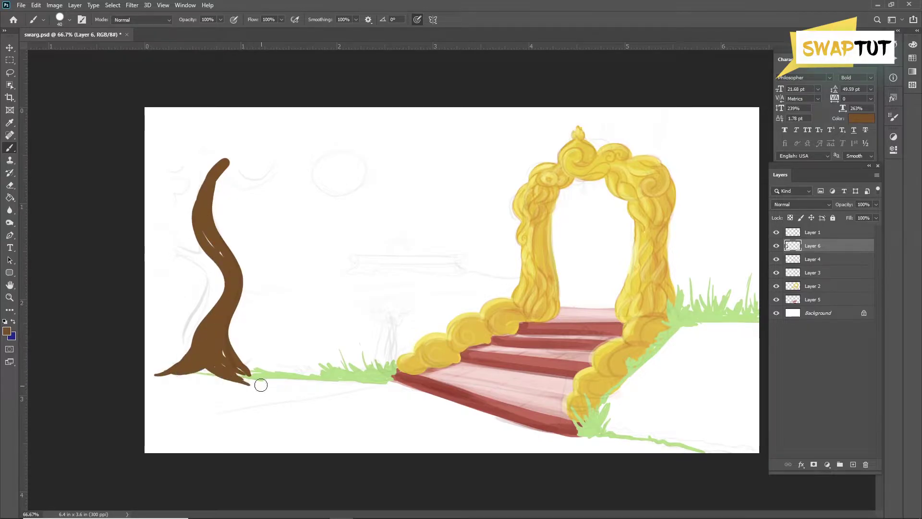
left_click_drag(203, 253, 213, 257)
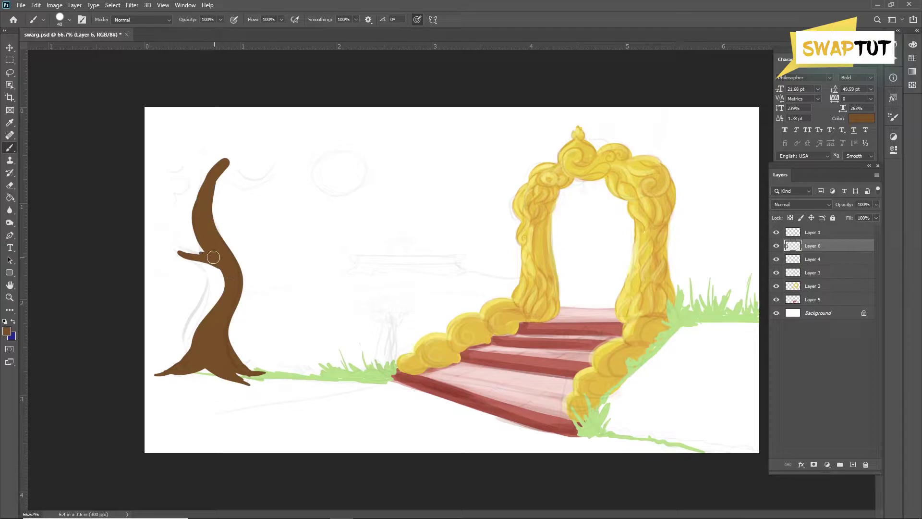
key("ctrl+z")
key("ctrl+z")
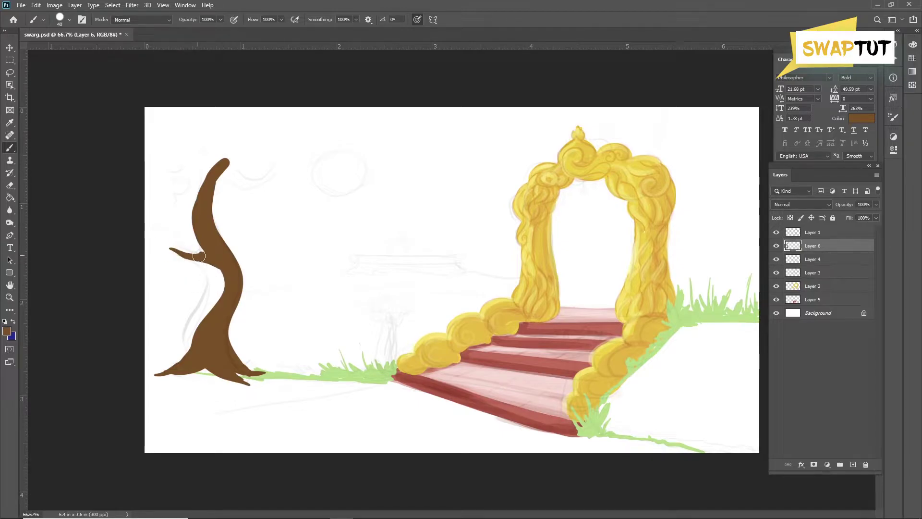
Step: Paint thin bare branches reaching right from the trunk top, undoing stray strokes
mouse_move(224, 164)
left_mouse_down()
mouse_move(256, 179)
mouse_move(225, 170)
mouse_move(361, 169)
left_mouse_up()
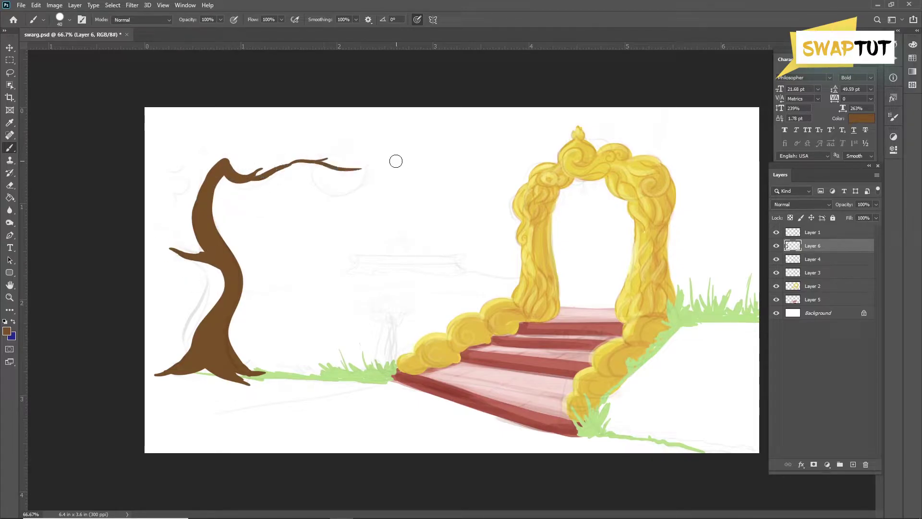
mouse_move(224, 160)
left_mouse_down()
mouse_move(187, 152)
mouse_move(215, 118)
mouse_move(261, 128)
mouse_move(209, 115)
left_mouse_up()
key("ctrl+z")
key("ctrl+z")
left_click_drag(211, 155, 172, 191)
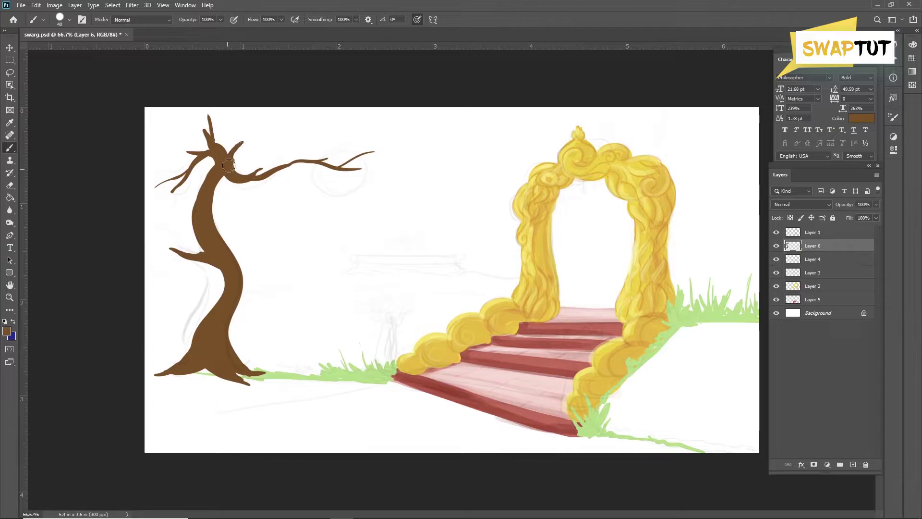
mouse_move(229, 155)
left_mouse_down()
mouse_move(274, 128)
mouse_move(267, 143)
mouse_move(300, 155)
left_mouse_up()
key("ctrl+z")
left_click_drag(324, 115, 373, 116)
key("ctrl+z")
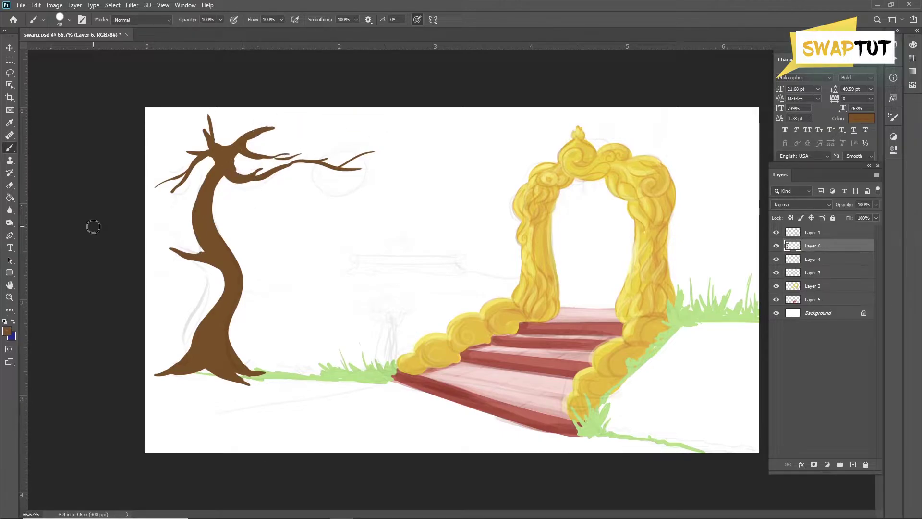
left_click(6, 331)
Step: Brush light peach highlights down the trunk, roots and upper branches
left_click(571, 246)
left_click(727, 239)
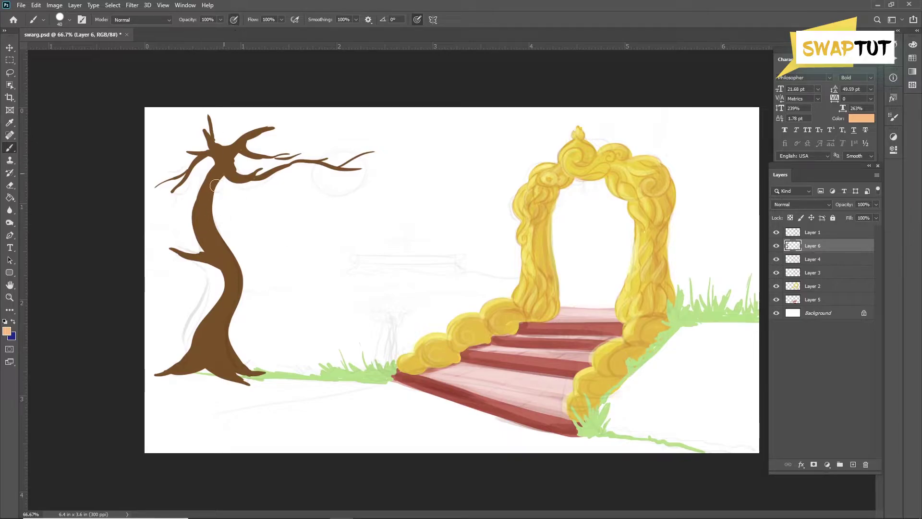
mouse_move(215, 184)
left_mouse_down()
mouse_move(225, 344)
mouse_move(247, 376)
left_mouse_up()
left_click_drag(215, 319, 235, 378)
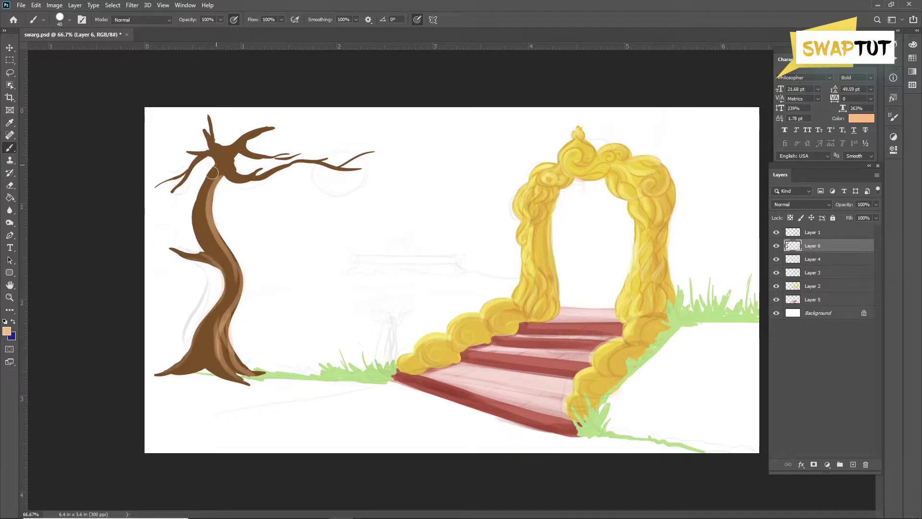
mouse_move(212, 174)
left_mouse_down()
mouse_move(197, 214)
mouse_move(343, 166)
mouse_move(212, 129)
left_mouse_up()
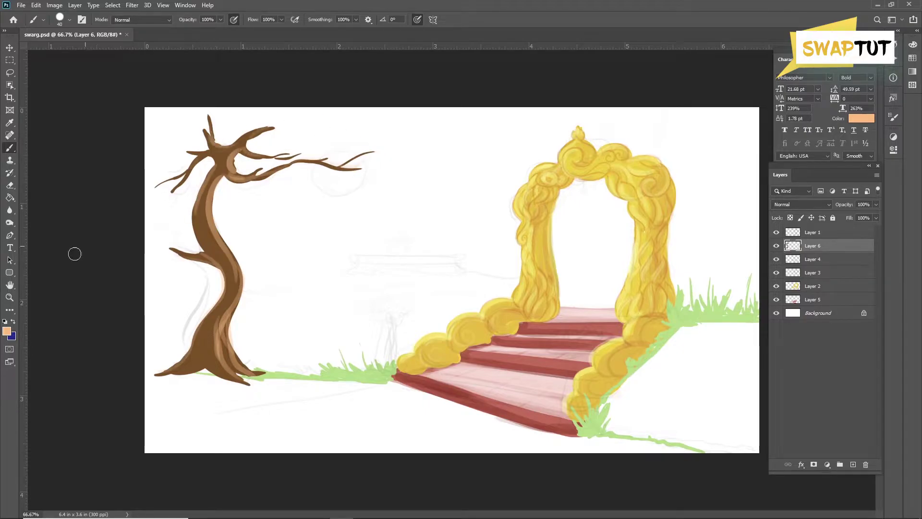
Step: Shade the trunk, branch junction and right branch in dark red-brown
left_click(7, 331)
left_click(615, 346)
key("Return")
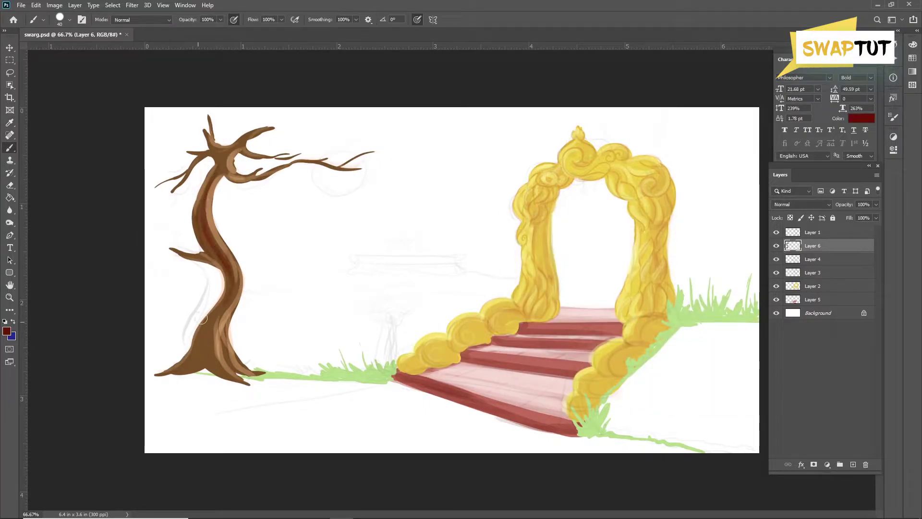
left_click_drag(235, 279, 198, 357)
left_click_drag(225, 303, 204, 368)
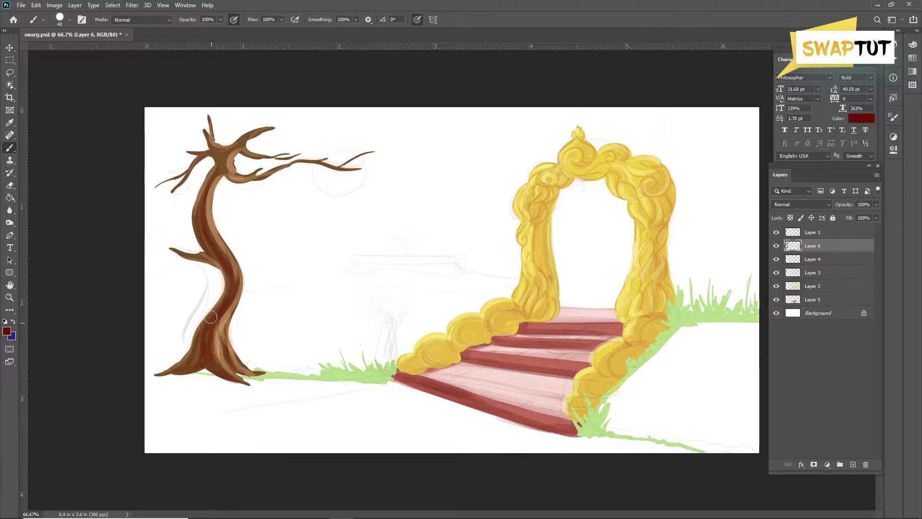
left_click_drag(228, 257, 220, 281)
left_click_drag(234, 157, 274, 175)
Step: Deepen shadows on the lower trunk, tree base and branch junction with near-black
left_click(6, 331)
left_click(600, 372)
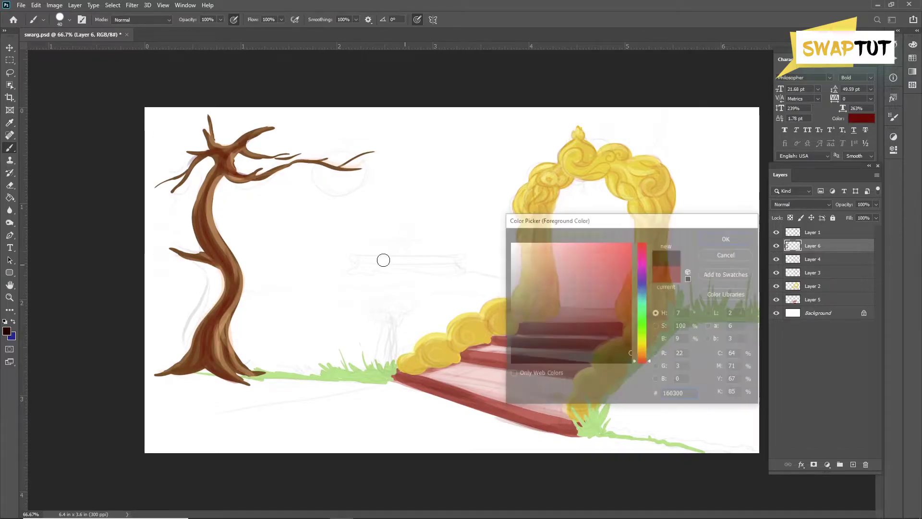
key("Return")
mouse_move(231, 264)
left_mouse_down()
mouse_move(202, 346)
mouse_move(230, 377)
left_mouse_up()
left_click_drag(209, 331, 149, 377)
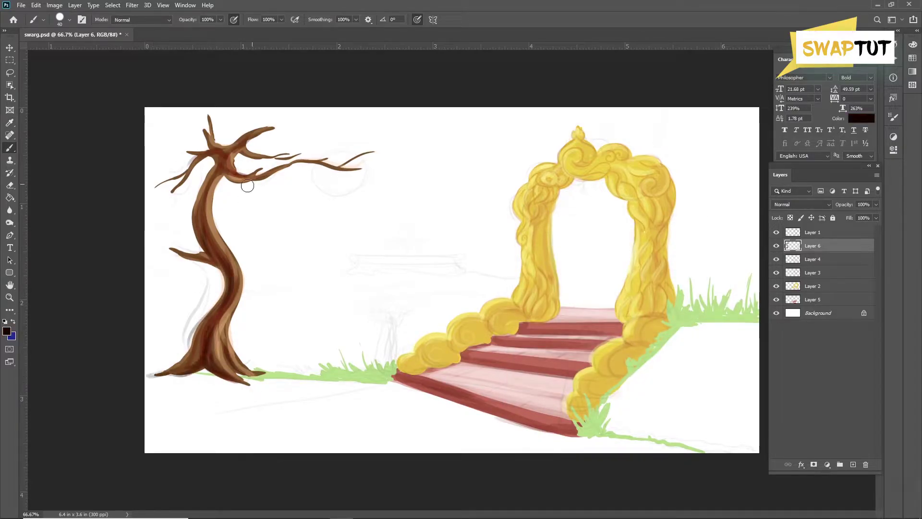
mouse_move(233, 156)
left_mouse_down()
mouse_move(202, 207)
mouse_move(202, 262)
left_mouse_up()
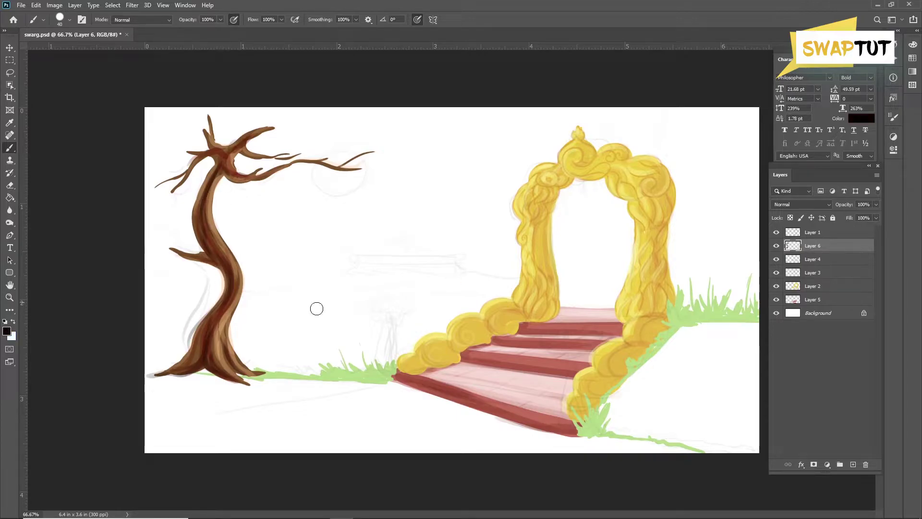
Step: Add salmon-red accent strokes along the trunk and at the branch junction
left_click(6, 331)
left_click(567, 259)
left_click(731, 237)
left_click_drag(226, 166, 211, 221)
left_click_drag(240, 252, 219, 336)
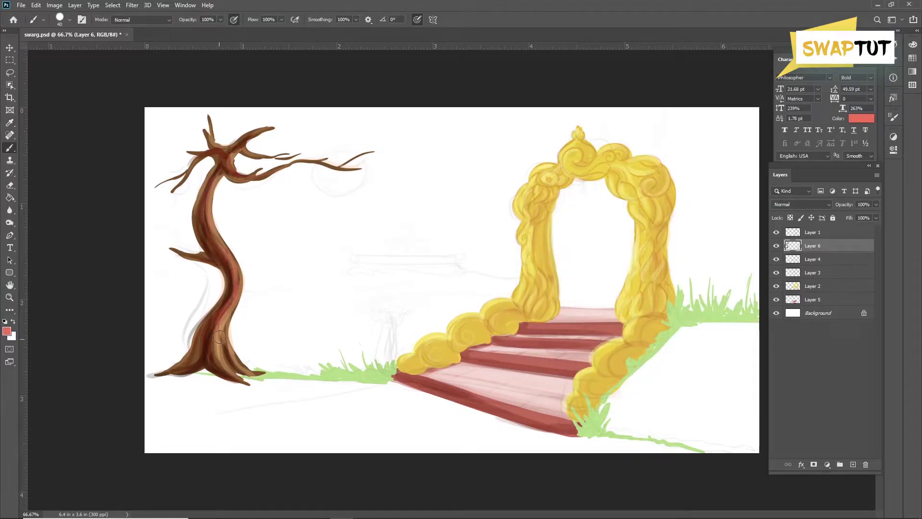
left_click_drag(225, 169, 262, 178)
left_click(6, 331)
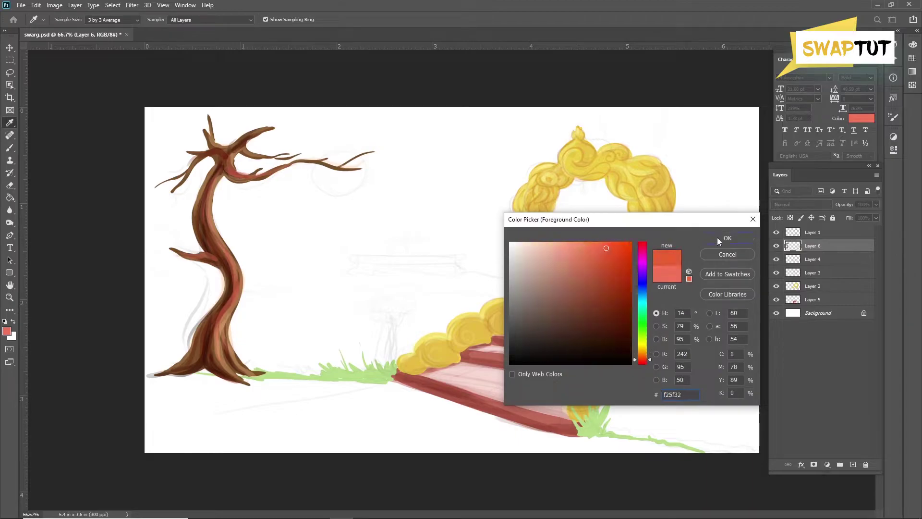
Step: On a new Layer 7, dab salmon-red blossoms along the right, upper and lower-left branches
left_click(719, 238)
key("b")
left_click(853, 464)
mouse_move(379, 118)
left_mouse_down()
mouse_move(383, 149)
mouse_move(457, 170)
left_mouse_up()
mouse_move(313, 156)
left_mouse_down()
mouse_move(349, 148)
mouse_move(295, 153)
mouse_move(298, 115)
mouse_move(264, 126)
mouse_move(271, 140)
mouse_move(207, 115)
mouse_move(233, 186)
mouse_move(256, 198)
mouse_move(249, 133)
mouse_move(346, 112)
mouse_move(192, 137)
mouse_move(158, 125)
mouse_move(196, 144)
mouse_move(250, 126)
mouse_move(161, 185)
mouse_move(169, 206)
mouse_move(161, 196)
mouse_move(216, 134)
mouse_move(279, 118)
mouse_move(317, 121)
mouse_move(149, 106)
mouse_move(177, 168)
mouse_move(196, 174)
left_mouse_up()
mouse_move(198, 251)
left_mouse_down()
mouse_move(149, 250)
mouse_move(168, 235)
left_mouse_up()
left_click_drag(291, 169, 321, 185)
Step: Scatter fallen petals, fill out the blossom canopy, then add an empty Layer 8 with white as colour
left_click_drag(277, 370, 296, 384)
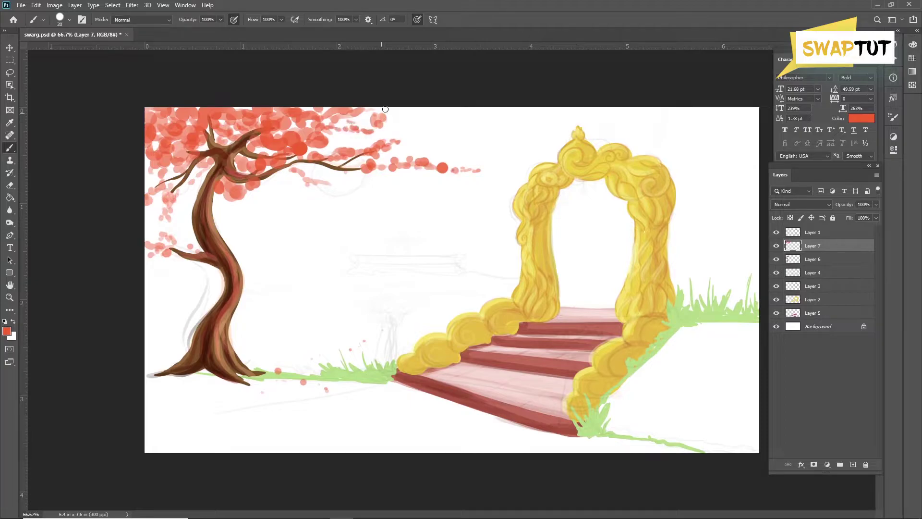
left_click_drag(385, 110, 497, 119)
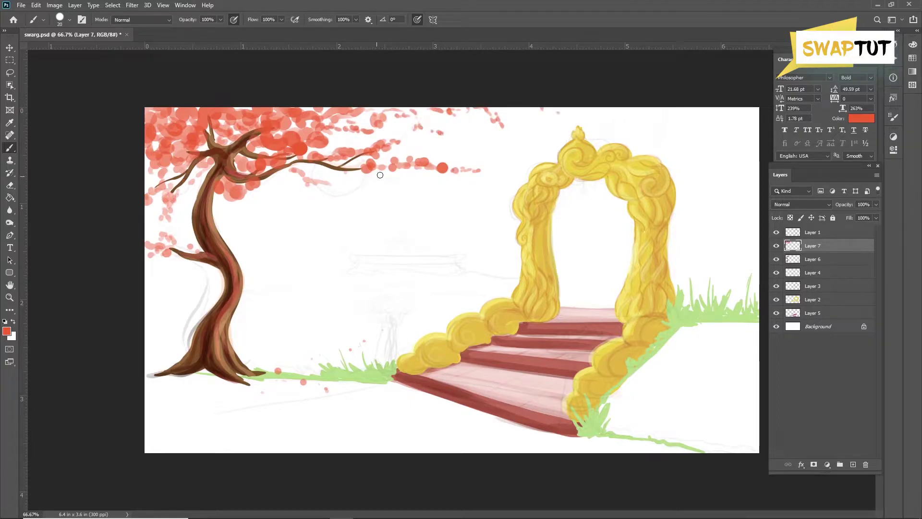
left_click_drag(380, 175, 413, 176)
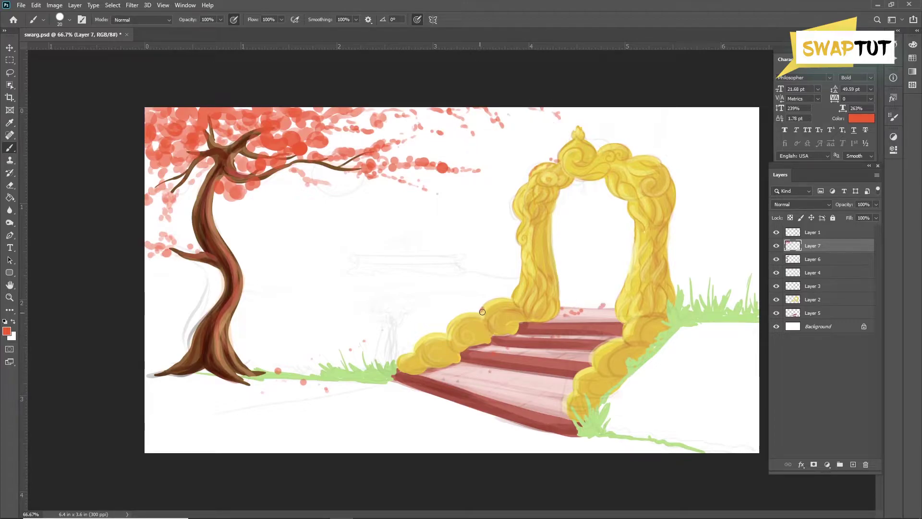
mouse_move(239, 205)
left_mouse_down()
mouse_move(254, 226)
mouse_move(237, 185)
left_mouse_up()
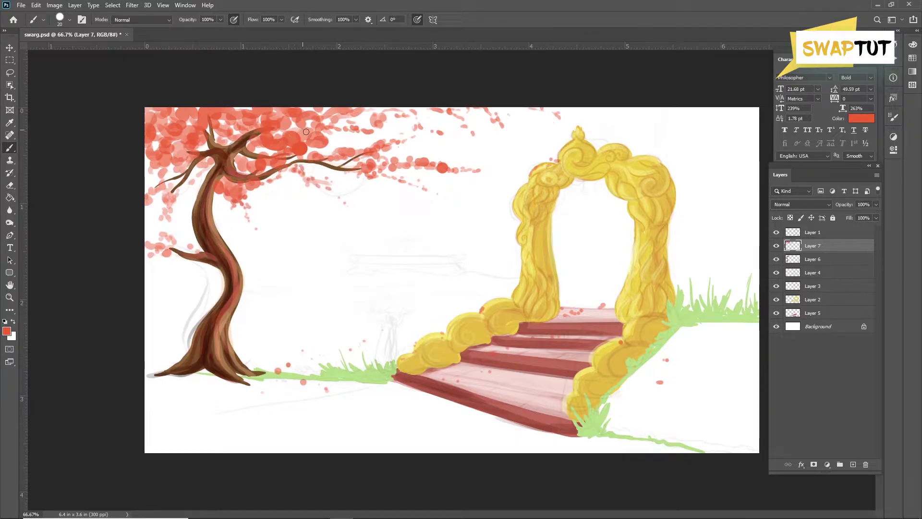
left_click_drag(306, 132, 267, 156)
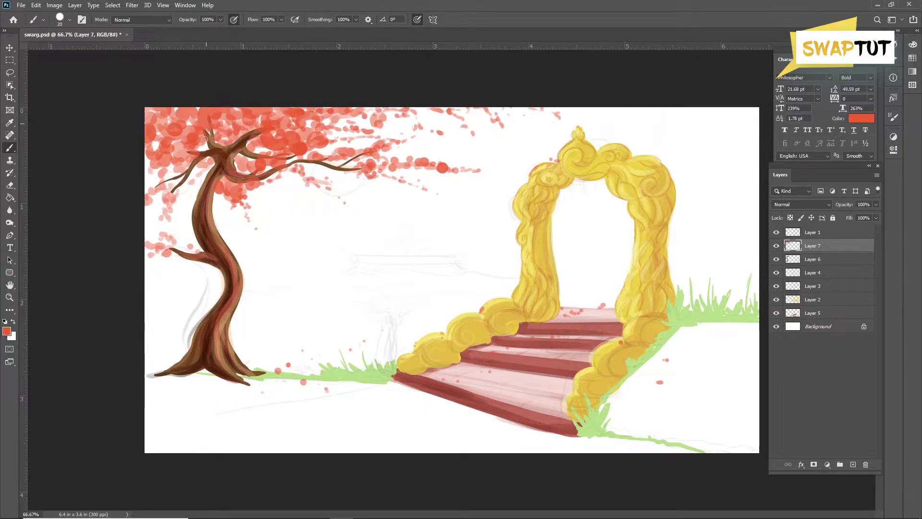
left_click_drag(217, 154, 229, 143)
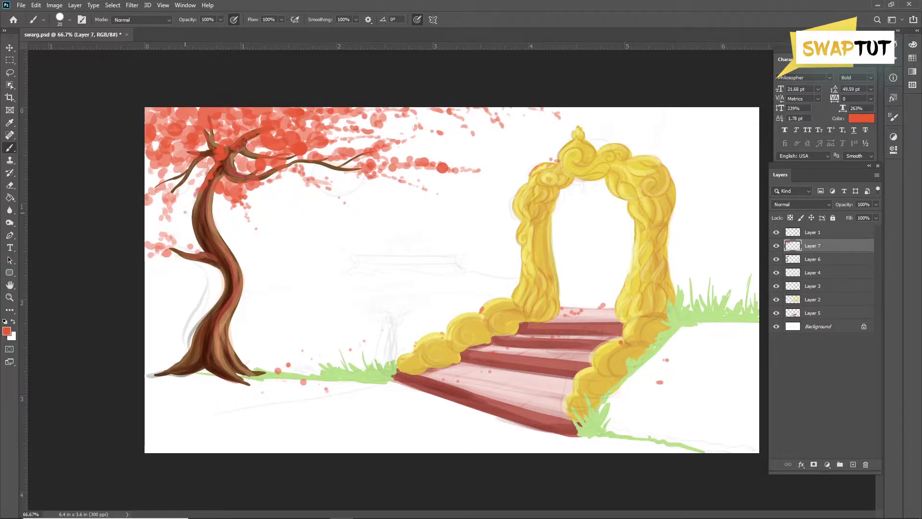
mouse_move(177, 151)
left_mouse_down()
mouse_move(181, 119)
mouse_move(156, 144)
mouse_move(168, 177)
left_mouse_up()
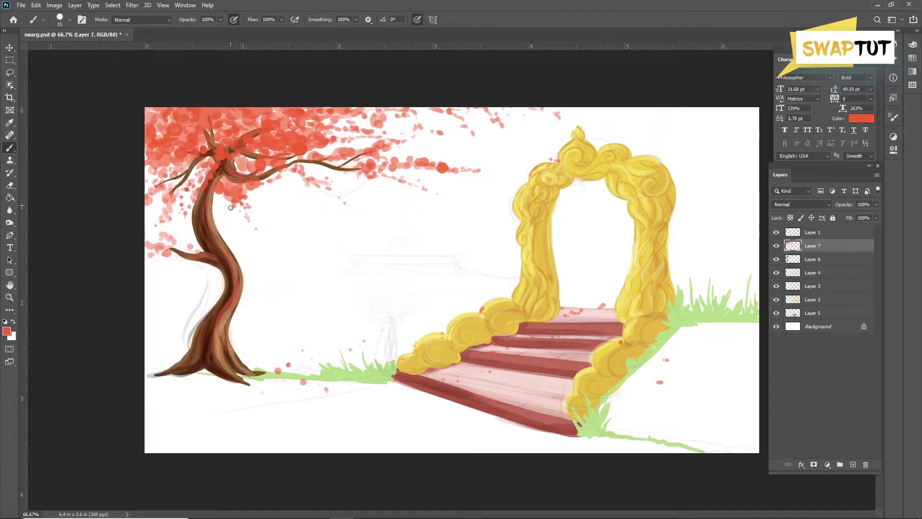
left_click_drag(231, 207, 224, 185)
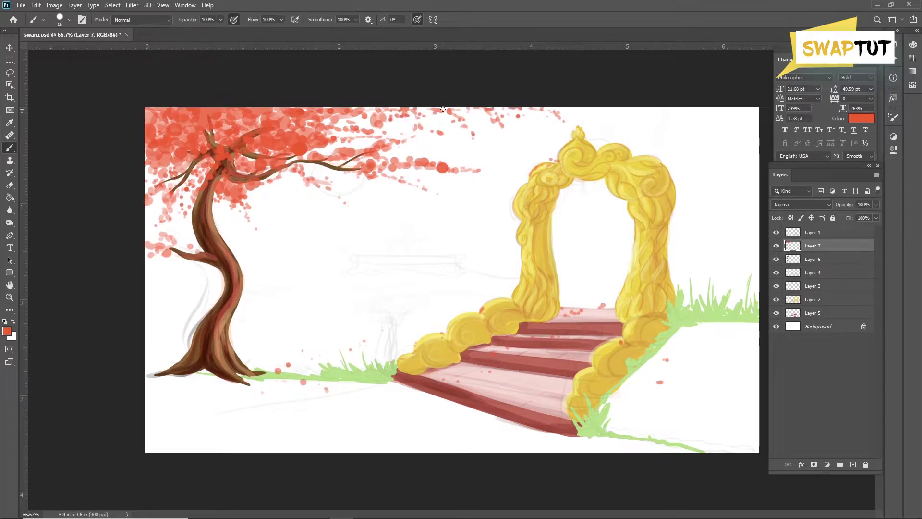
key("x")
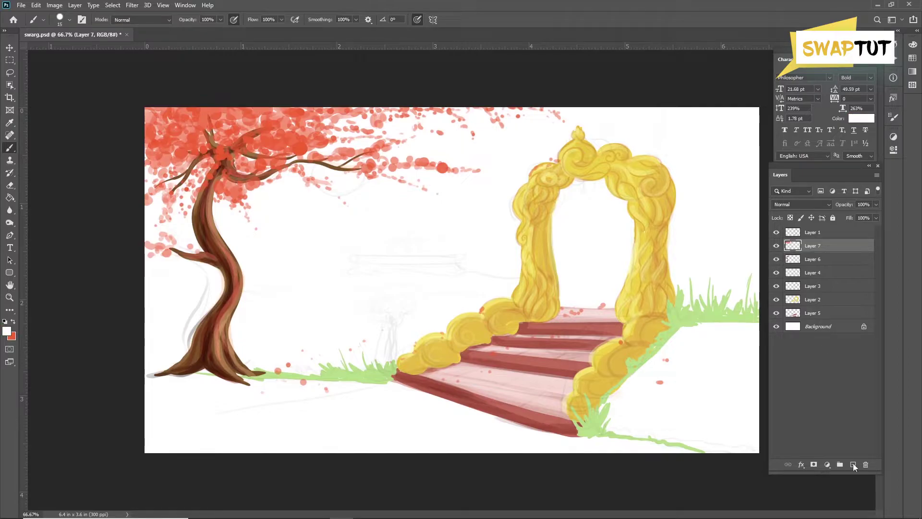
left_click(853, 464)
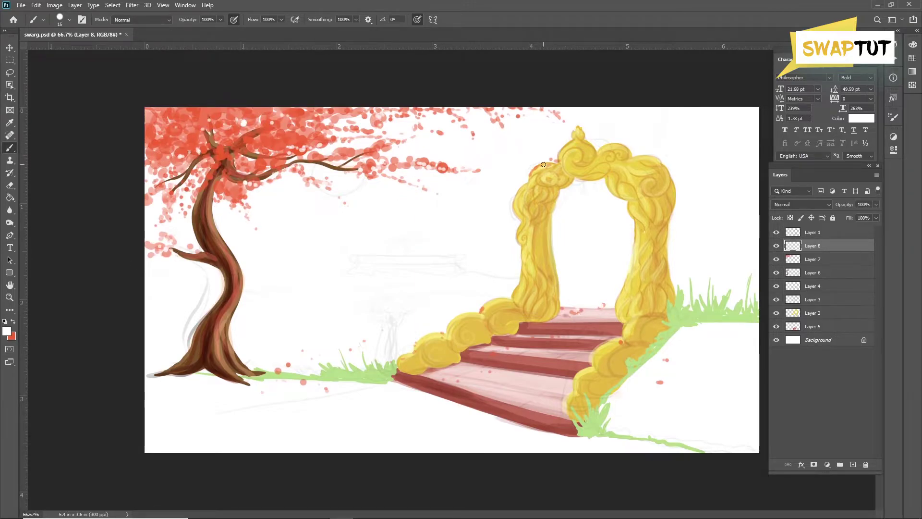
Step: Hide the Layer 1 sketch, add a layer above Background, and paint light-green ground behind the arch
left_click(777, 232)
left_click(817, 340)
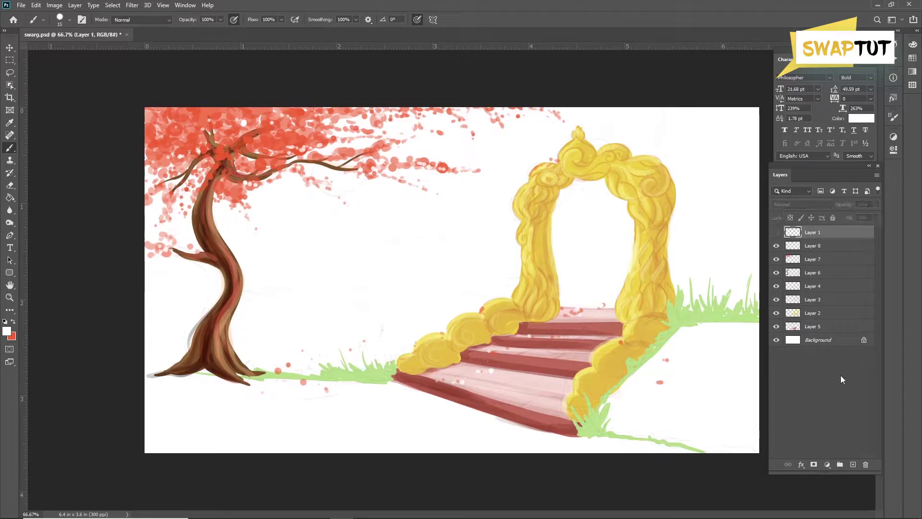
left_click(853, 465)
left_click(6, 331)
left_click(549, 255)
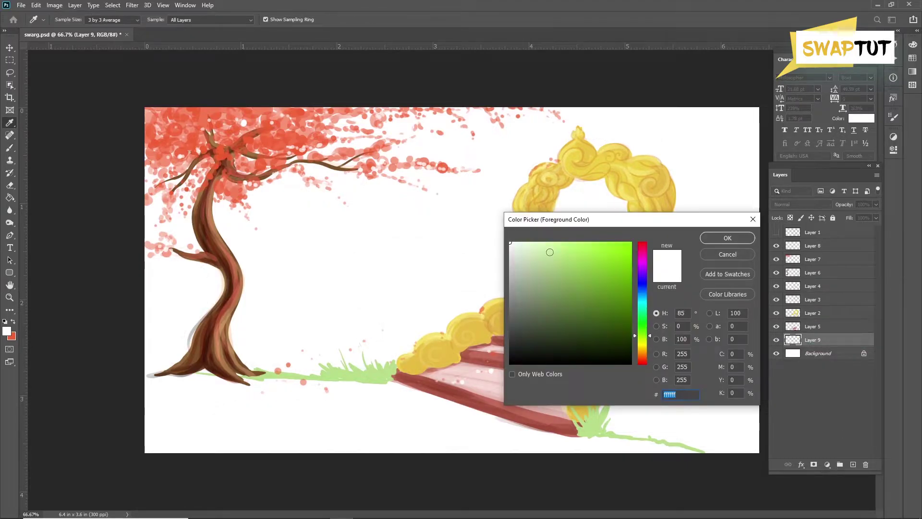
left_click(729, 239)
mouse_move(499, 307)
left_mouse_down()
mouse_move(418, 319)
mouse_move(274, 370)
mouse_move(469, 313)
mouse_move(202, 331)
mouse_move(509, 293)
mouse_move(159, 308)
left_mouse_up()
Step: Paint a green meadow behind the tree and arch across the canvas with a 250–400 brush
left_click(7, 331)
left_click(728, 238)
key("bracketright")
key("bracketright")
key("bracketright")
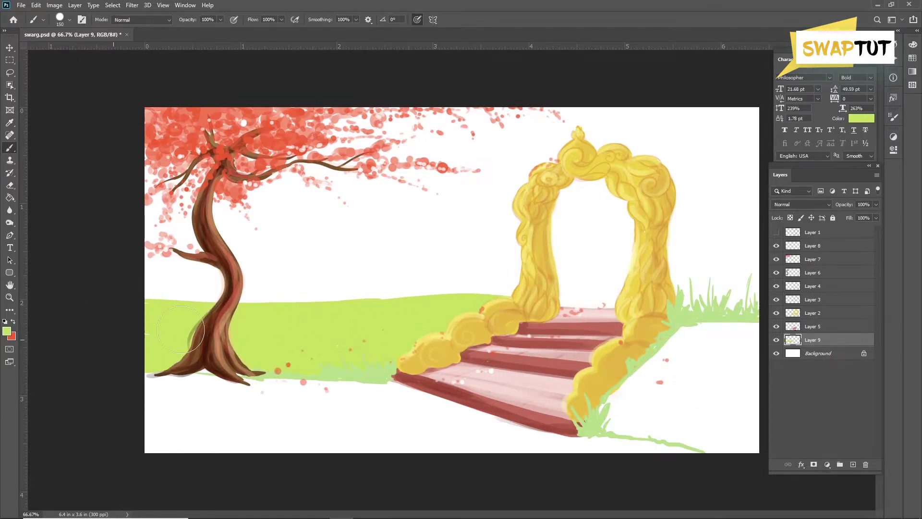
left_click_drag(562, 293, 779, 287)
key("bracketright")
key("bracketright")
key("bracketright")
mouse_move(721, 269)
left_mouse_down()
mouse_move(540, 264)
mouse_move(182, 288)
left_mouse_up()
mouse_move(182, 289)
left_mouse_down()
mouse_move(556, 217)
mouse_move(154, 269)
left_mouse_up()
Step: Paint pale-green distant hills, including those right of the arch, with a 250 brush
left_click(7, 331)
left_click(724, 236)
key("bracketleft")
key("bracketleft")
mouse_move(480, 250)
left_mouse_down()
mouse_move(360, 247)
mouse_move(119, 340)
left_mouse_up()
mouse_move(720, 288)
left_mouse_down()
mouse_move(539, 280)
mouse_move(658, 236)
mouse_move(597, 252)
left_mouse_up()
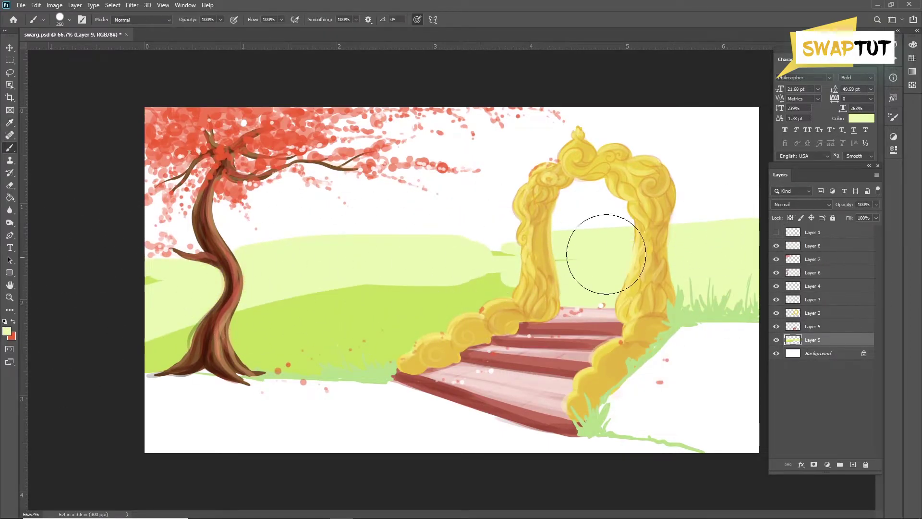
mouse_move(297, 308)
left_mouse_down()
mouse_move(514, 282)
mouse_move(164, 341)
left_mouse_up()
key("bracketleft")
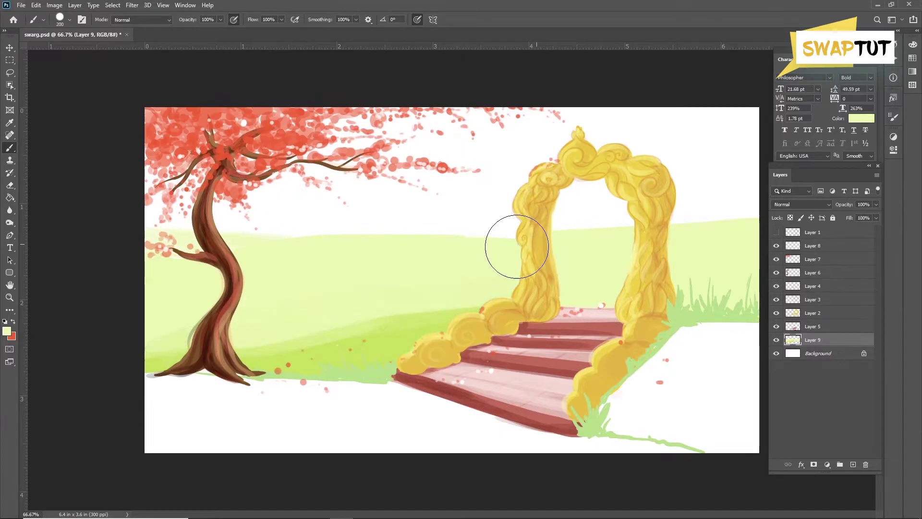
Step: Paint the hill around the tree in a more saturated green
left_click(7, 330)
left_click(581, 257)
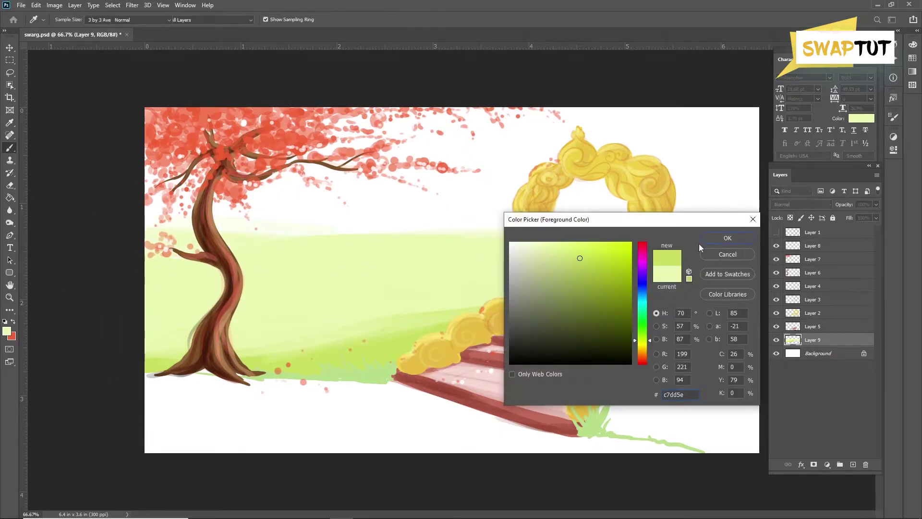
left_click(724, 239)
key("bracketleft")
left_click_drag(120, 355, 263, 284)
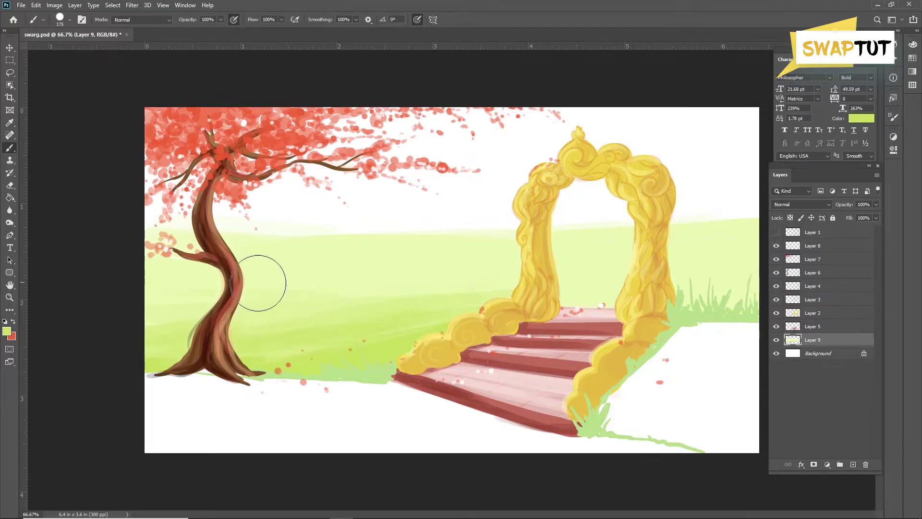
key("bracketright")
key("bracketright")
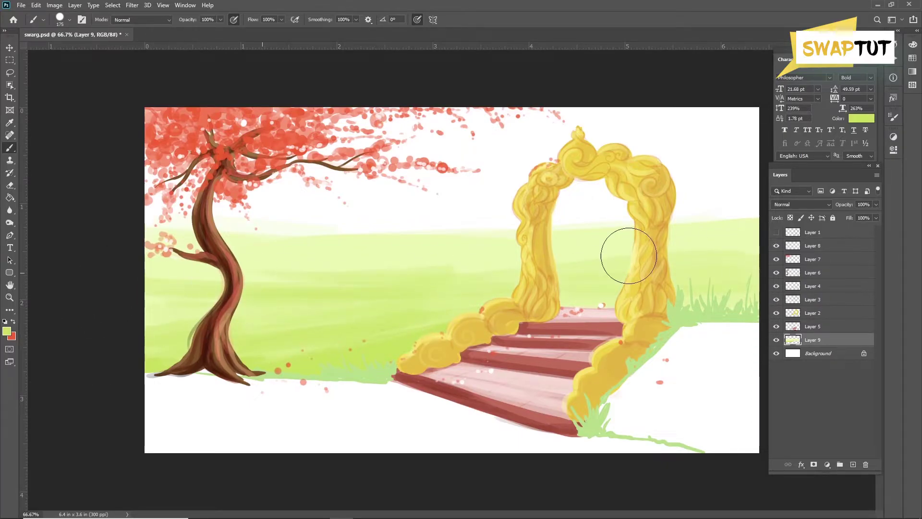
Step: Paint a dark green band along the bottom and fill the white lower-right area
left_click(7, 330)
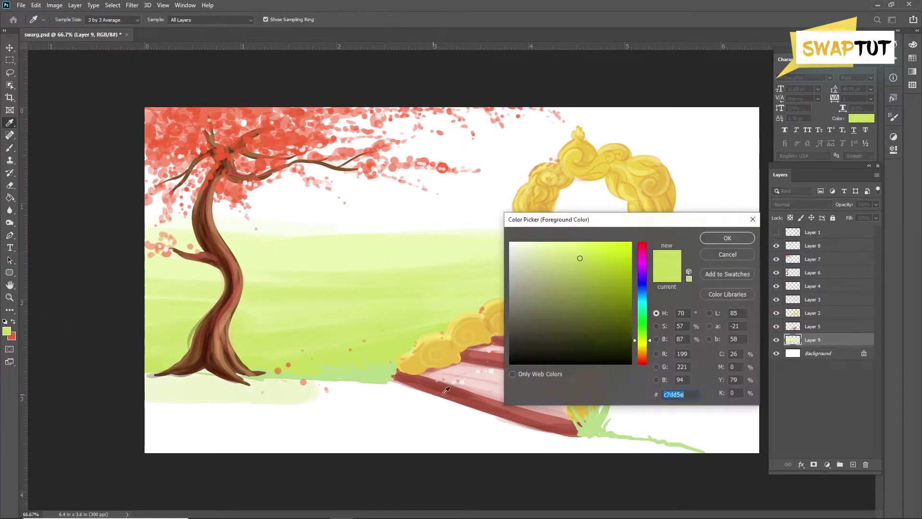
left_click(578, 282)
left_click(724, 237)
key("bracketright")
mouse_move(154, 389)
left_mouse_down()
mouse_move(331, 401)
mouse_move(101, 426)
mouse_move(350, 442)
mouse_move(257, 391)
left_mouse_up()
key("bracketleft")
key("bracketleft")
key("bracketleft")
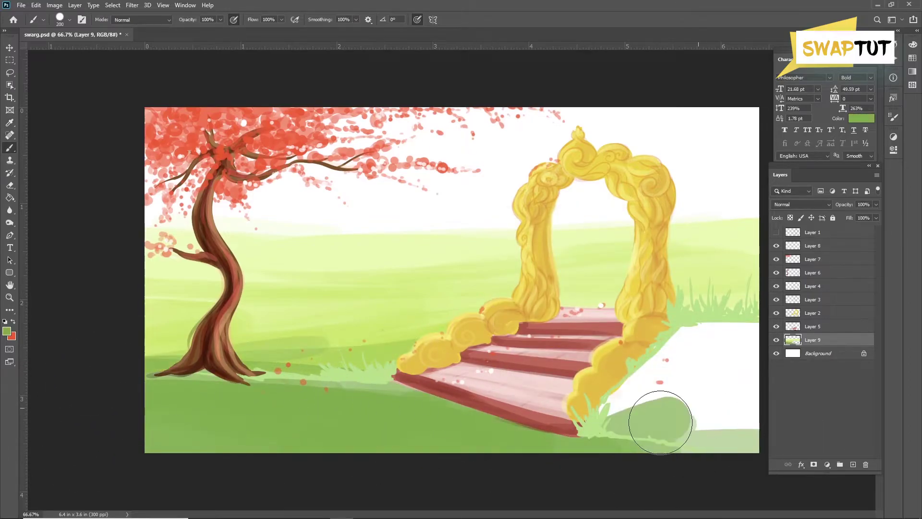
mouse_move(655, 422)
left_mouse_down()
mouse_move(743, 346)
mouse_move(713, 328)
mouse_move(654, 442)
left_mouse_up()
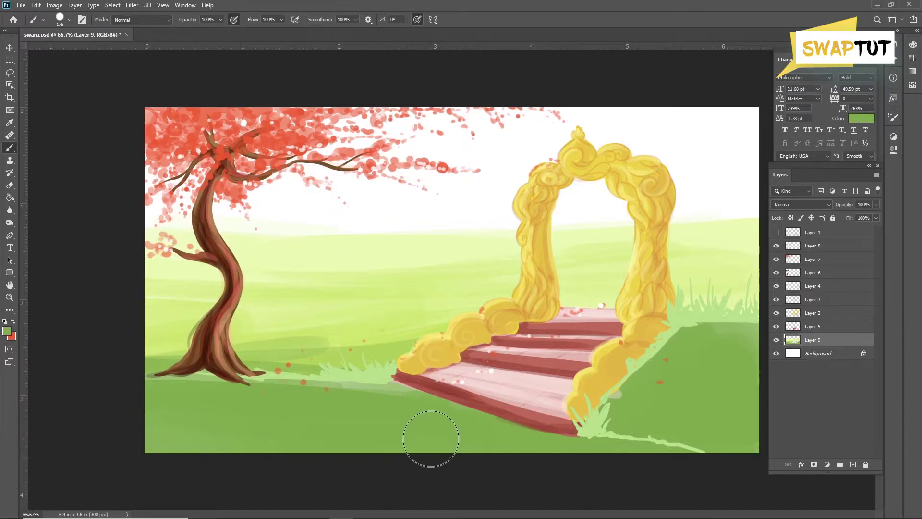
Step: Darken the hills beside the steps and paint an even darker green over the right hill
mouse_move(259, 338)
left_mouse_down()
mouse_move(478, 315)
mouse_move(178, 320)
mouse_move(180, 311)
left_mouse_up()
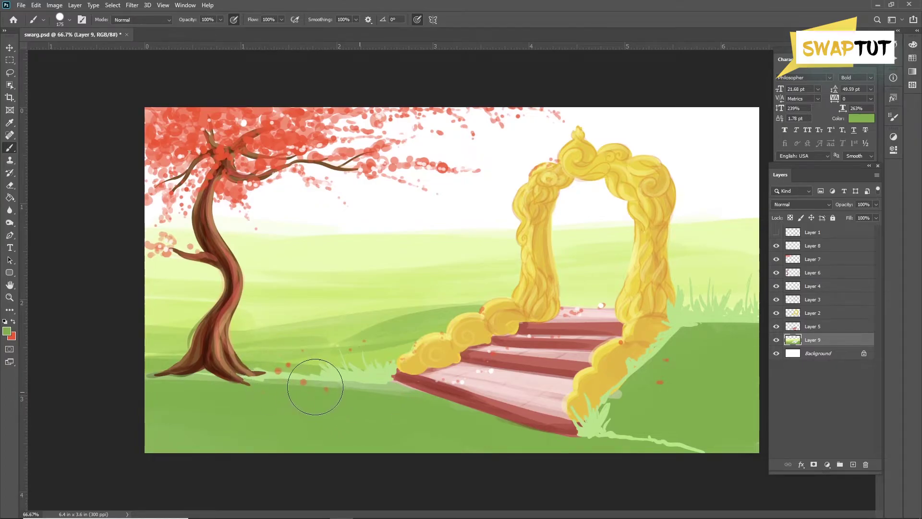
left_click_drag(290, 354, 449, 314)
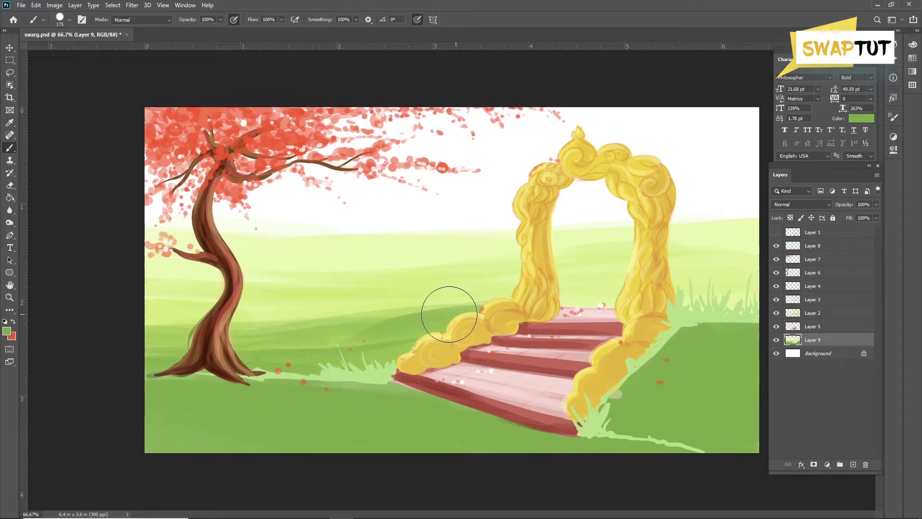
left_click(6, 331)
left_click(720, 237)
mouse_move(624, 360)
left_mouse_down()
mouse_move(734, 413)
mouse_move(597, 426)
left_mouse_up()
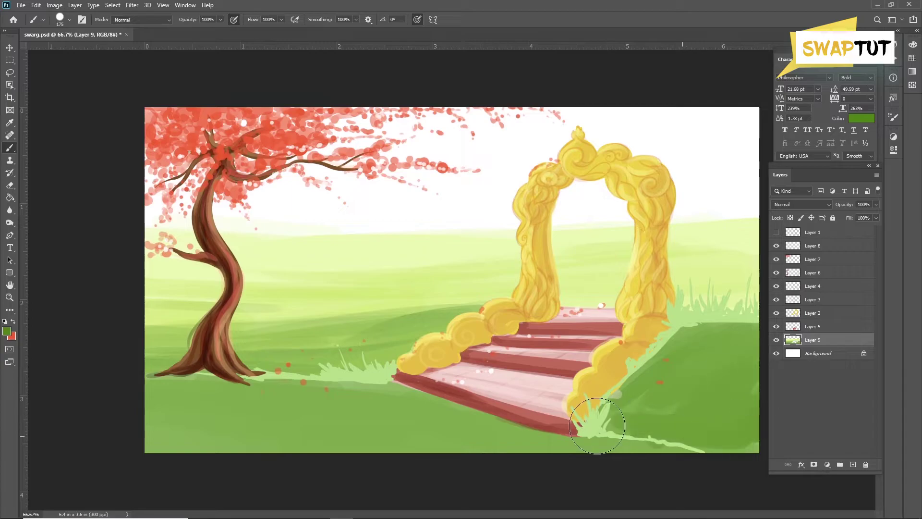
left_click(812, 286)
left_click(812, 313)
left_click(811, 299)
Step: On Layer 6, lasso the lower hill, raise its saturation with Hue/Saturation, and deselect
key("v")
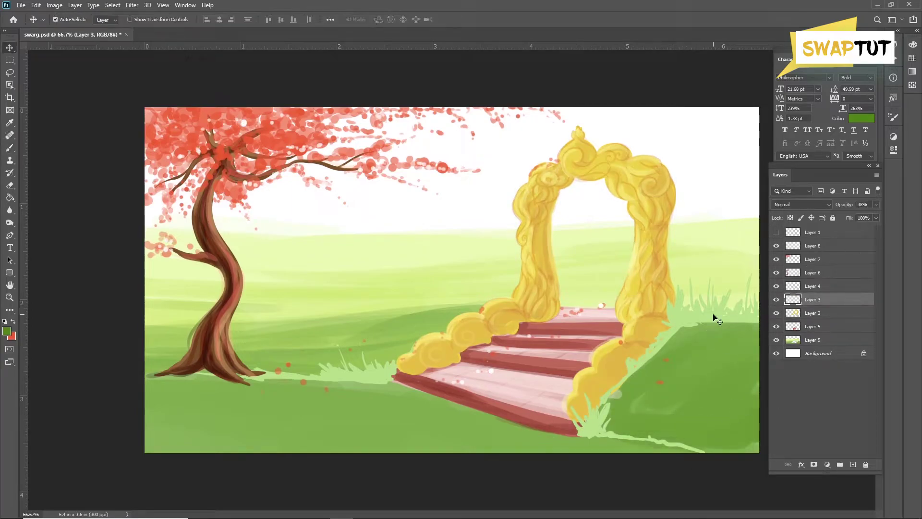
left_click(715, 319)
key("l")
left_click_drag(264, 372, 250, 380)
key("ctrl+u")
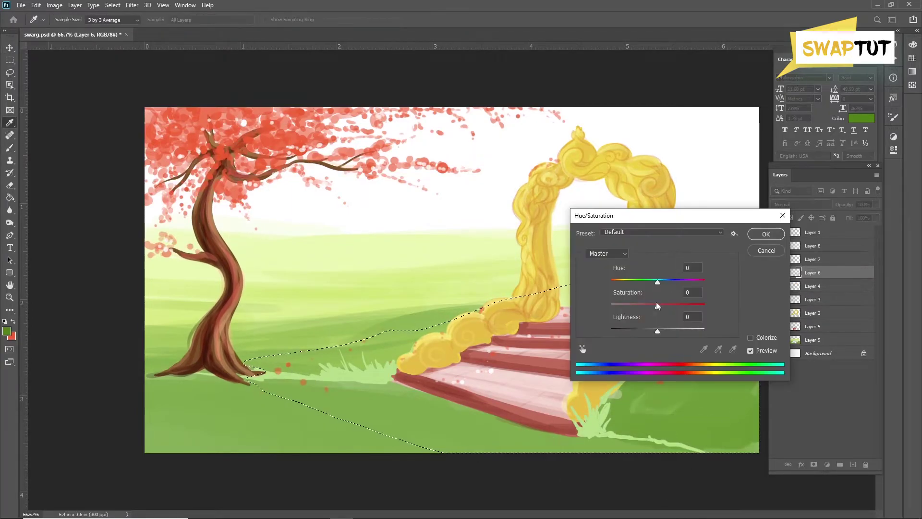
left_click_drag(657, 303, 687, 304)
key("Return")
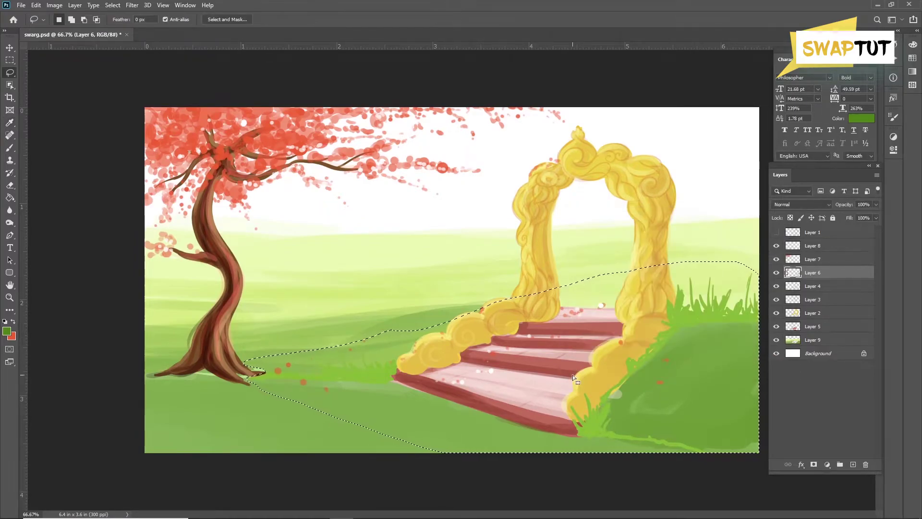
key("ctrl+d")
Step: Add a new layer above Background and set the foreground to light cyan
key("i")
left_click(823, 353)
key("ctrl+shift+alt+n")
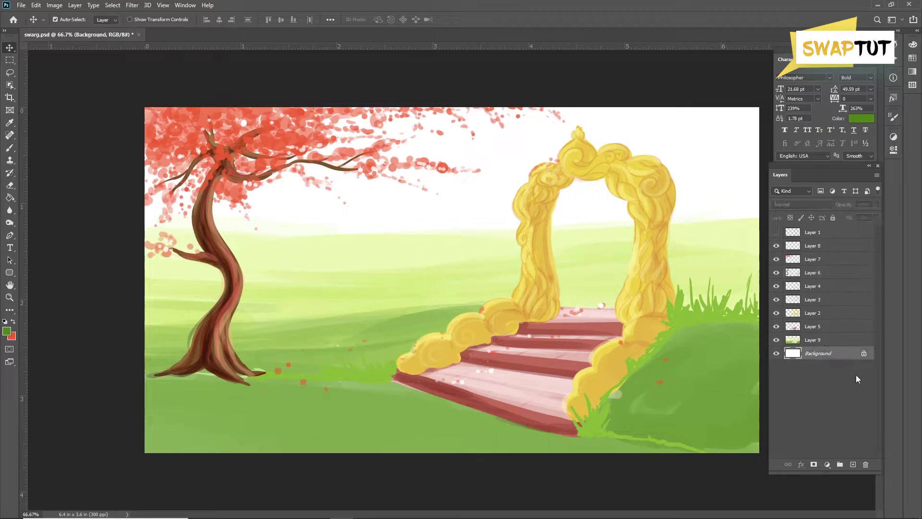
left_click(7, 331)
left_click(642, 303)
left_click(560, 251)
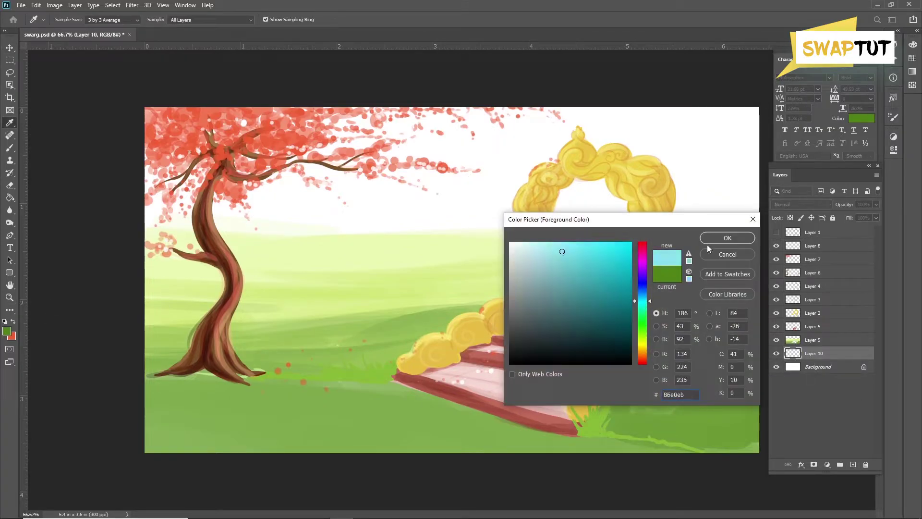
left_click(727, 237)
key("b")
Step: Brush light cyan across the horizon and upper sky, then set the foreground to pale yellow
left_click_drag(269, 207, 449, 206)
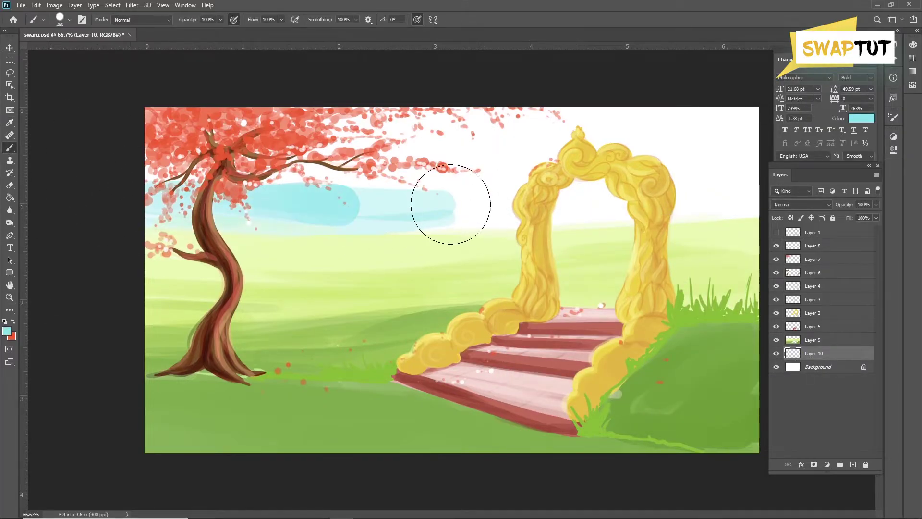
key("ctrl+z")
key("bracketright")
key("bracketright")
mouse_move(158, 214)
left_mouse_down()
mouse_move(653, 216)
mouse_move(365, 139)
mouse_move(82, 167)
mouse_move(578, 220)
mouse_move(690, 161)
left_mouse_up()
left_click_drag(268, 199, 173, 202)
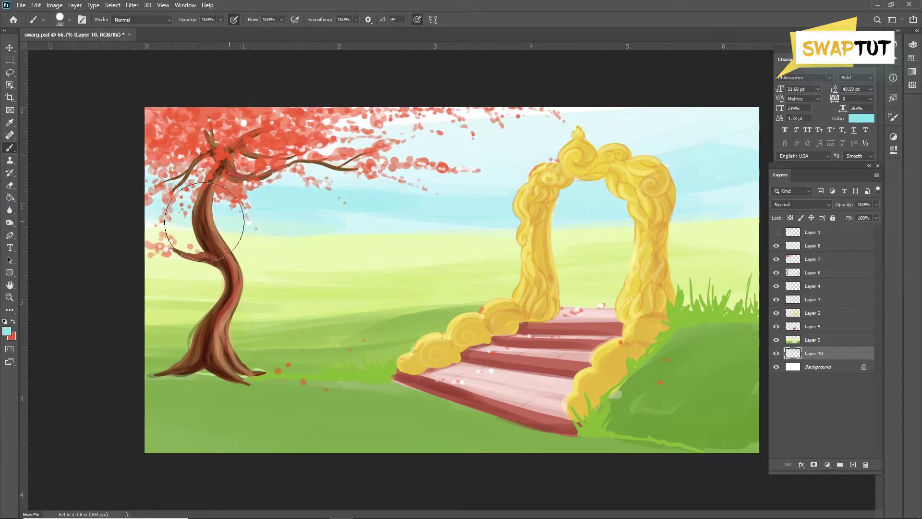
left_click_drag(117, 236, 360, 93)
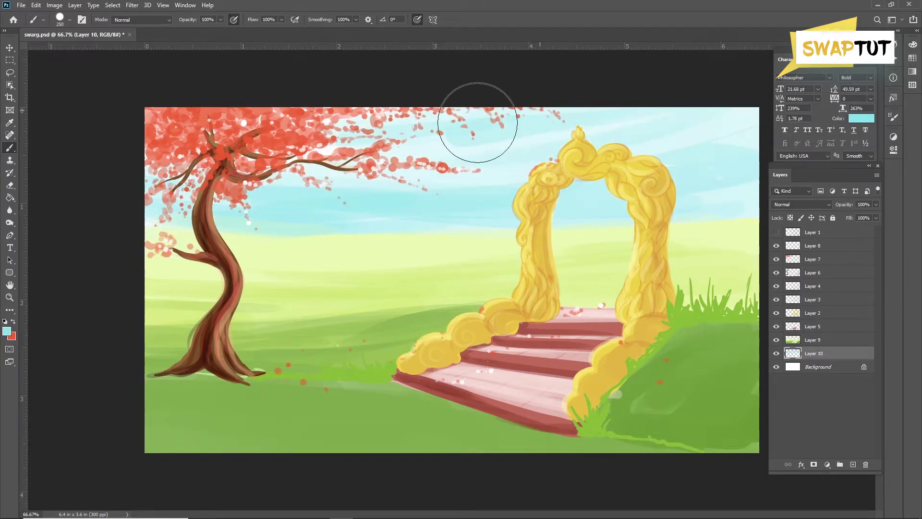
left_click_drag(421, 185, 697, 97)
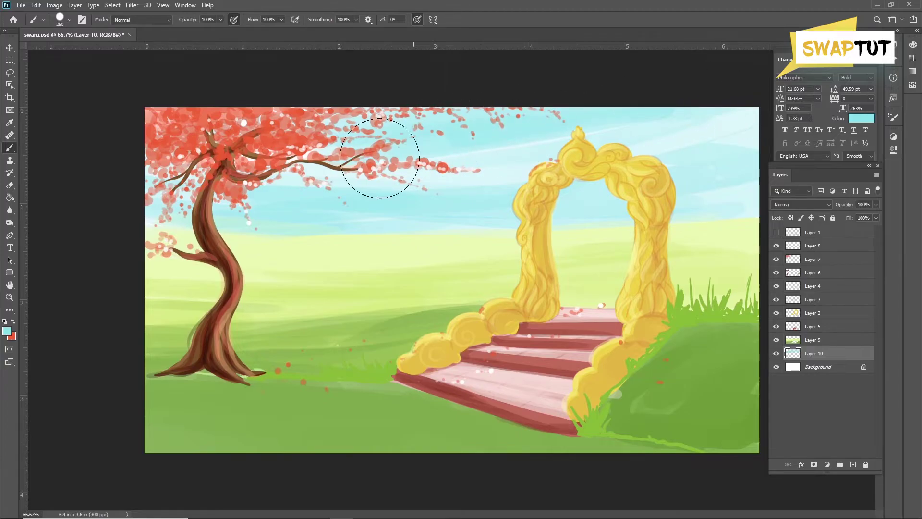
left_click(7, 331)
left_click(642, 344)
left_click(727, 238)
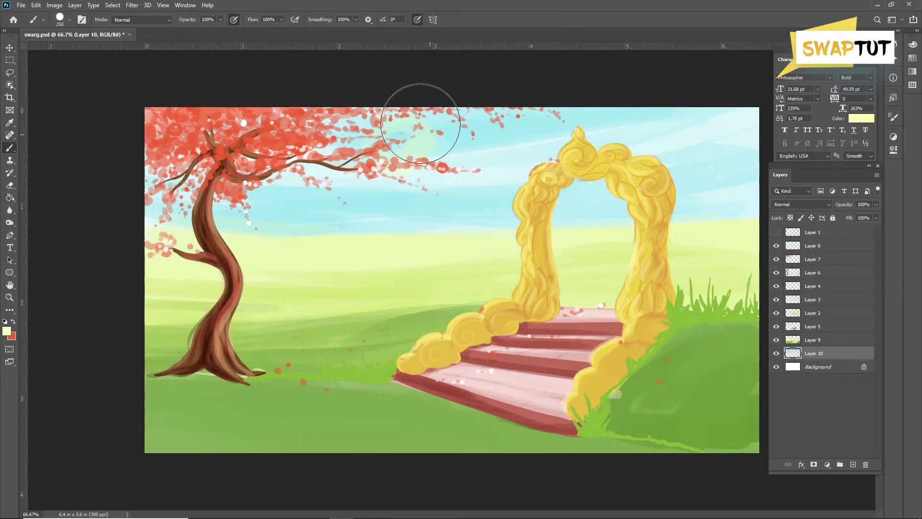
Step: With white and a smaller brush, paint cloud strokes behind the tree, the arch and the upper-right sky
left_click(7, 331)
left_click(511, 243)
left_click(721, 240)
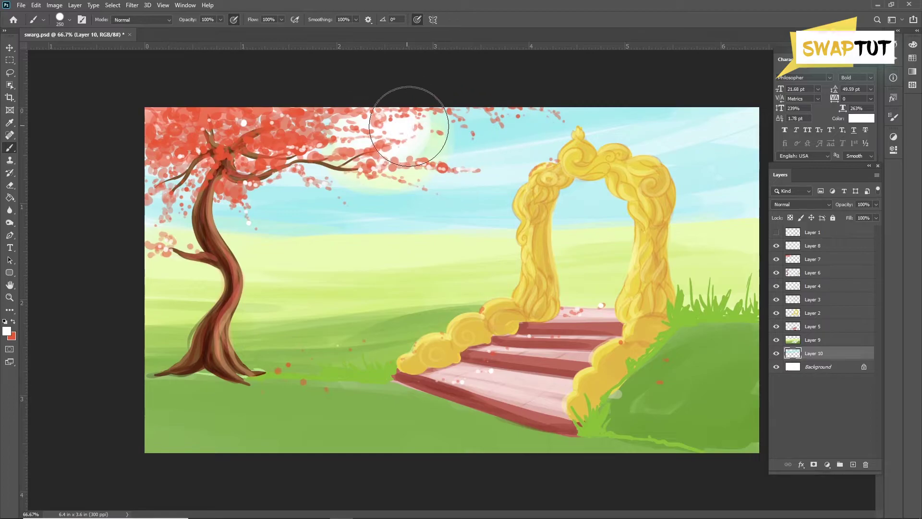
key("bracketleft")
key("bracketleft")
key("bracketleft")
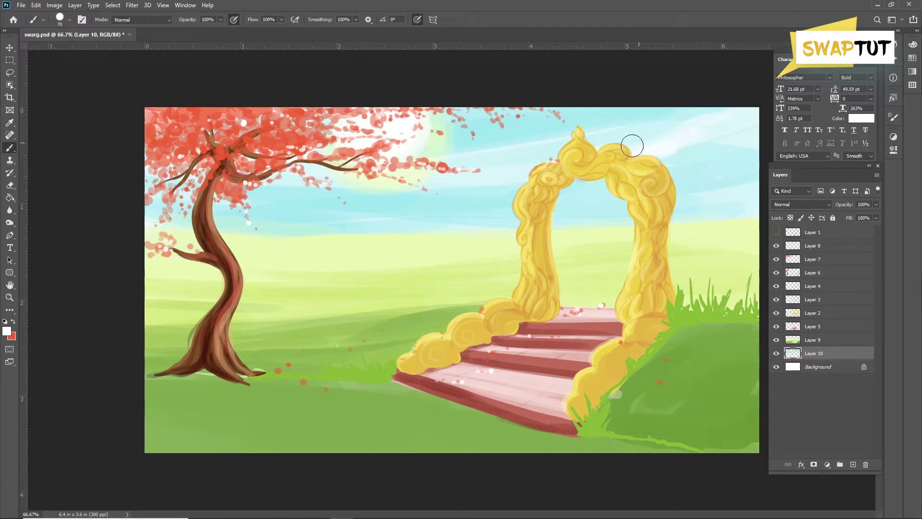
left_click_drag(632, 144, 686, 116)
left_click_drag(664, 155, 753, 114)
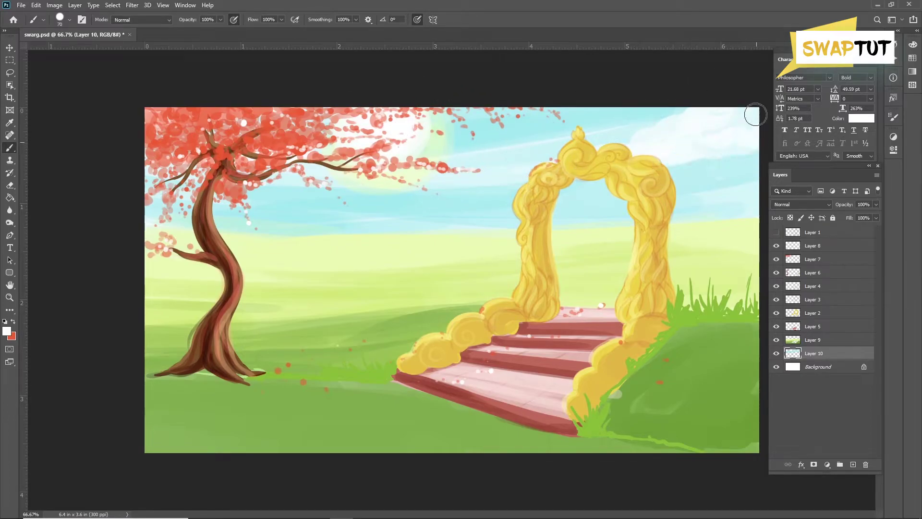
left_click_drag(490, 217, 733, 227)
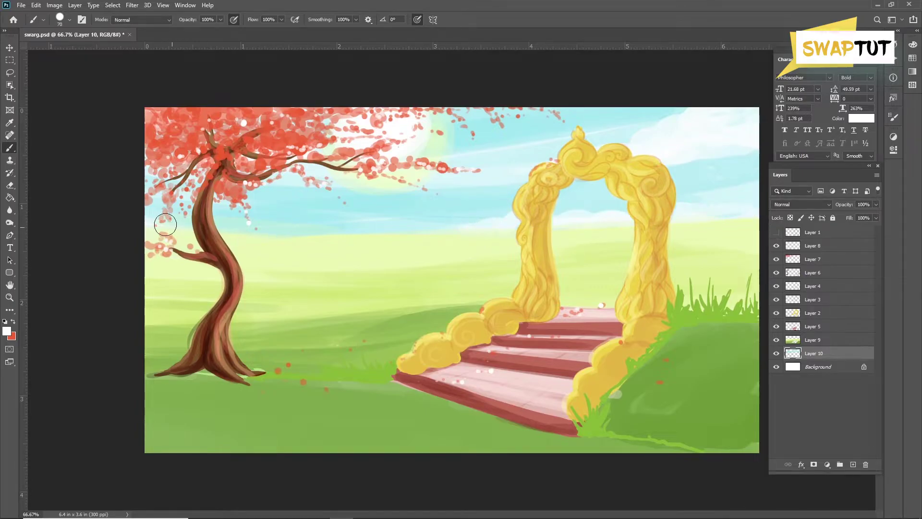
left_click_drag(127, 192, 345, 229)
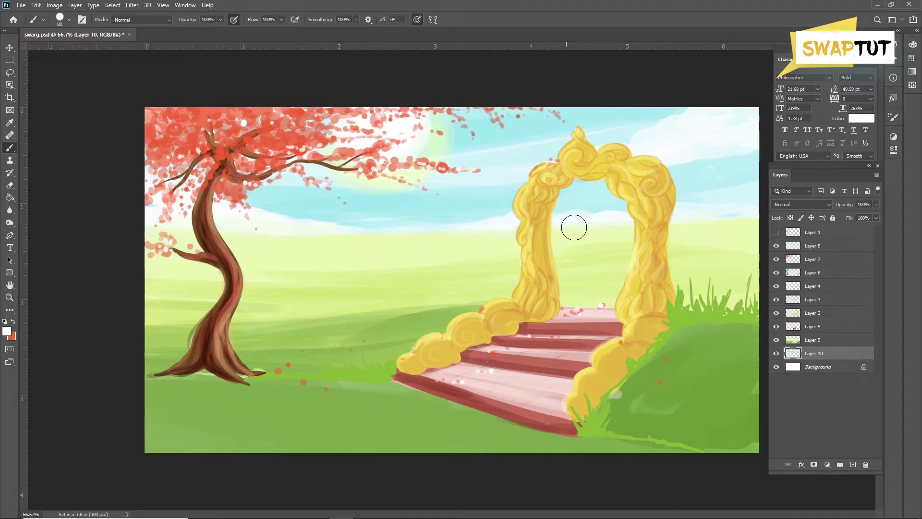
mouse_move(689, 200)
left_mouse_down()
mouse_move(745, 211)
mouse_move(748, 179)
left_mouse_up()
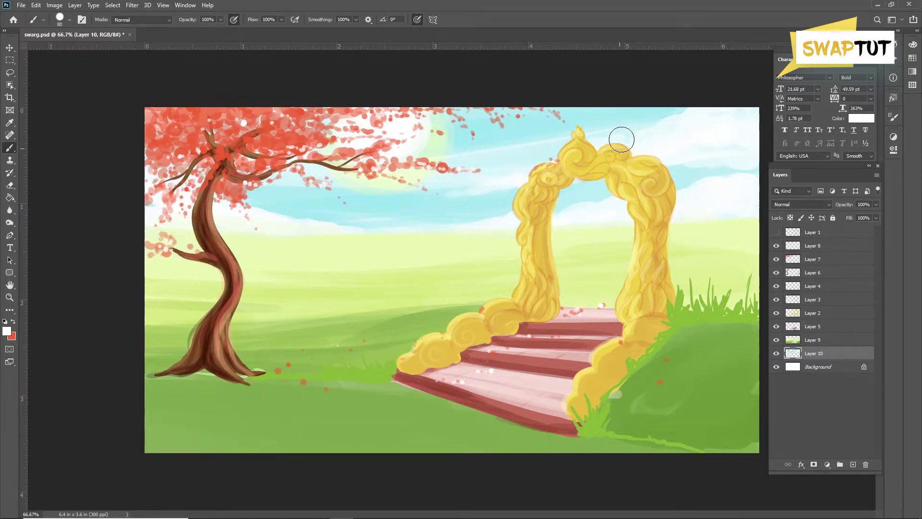
left_click_drag(622, 139, 705, 156)
Step: Add a layer above Layer 9 and paint a golden-yellow stroke in the distance
left_click(817, 340)
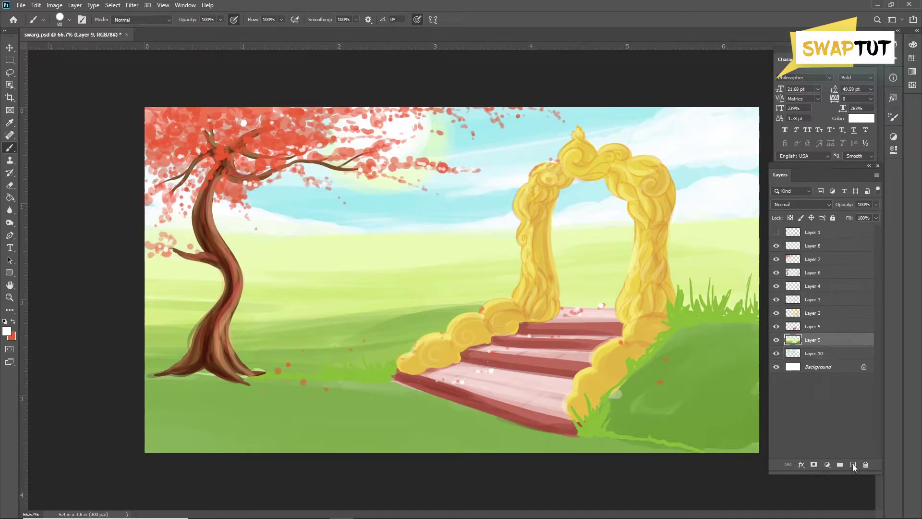
left_click(853, 465)
left_click(7, 331)
left_click(597, 254)
left_click(728, 239)
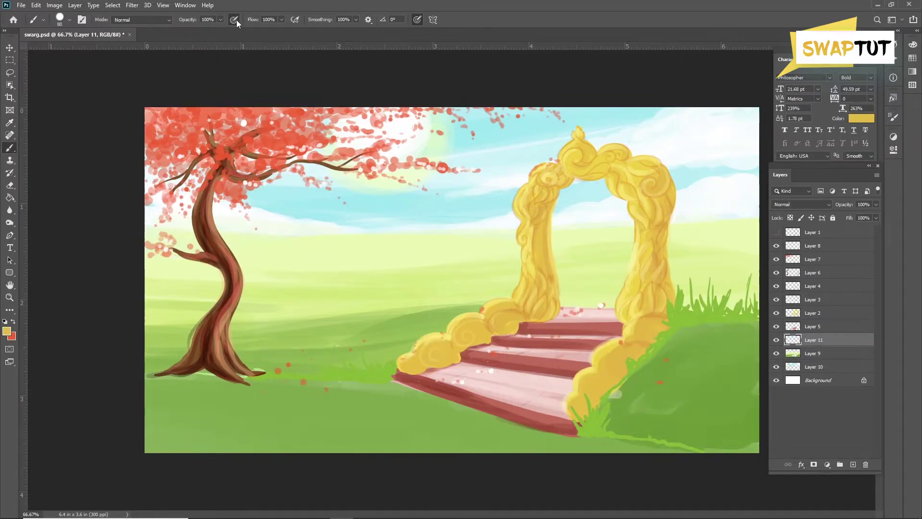
key("bracketleft")
left_click_drag(356, 281, 480, 278)
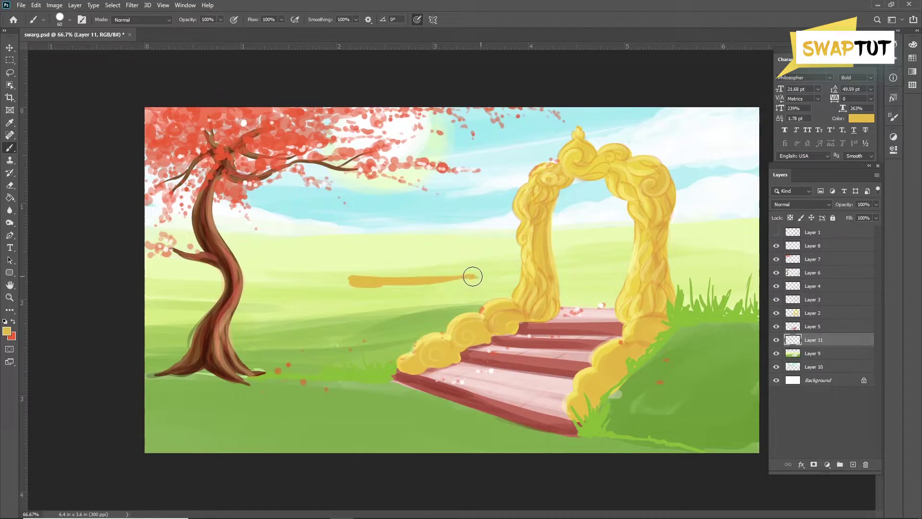
Step: Build up the golden fountain shape with smaller brushes and outline its edges
key("bracketleft")
left_click_drag(333, 283, 482, 278)
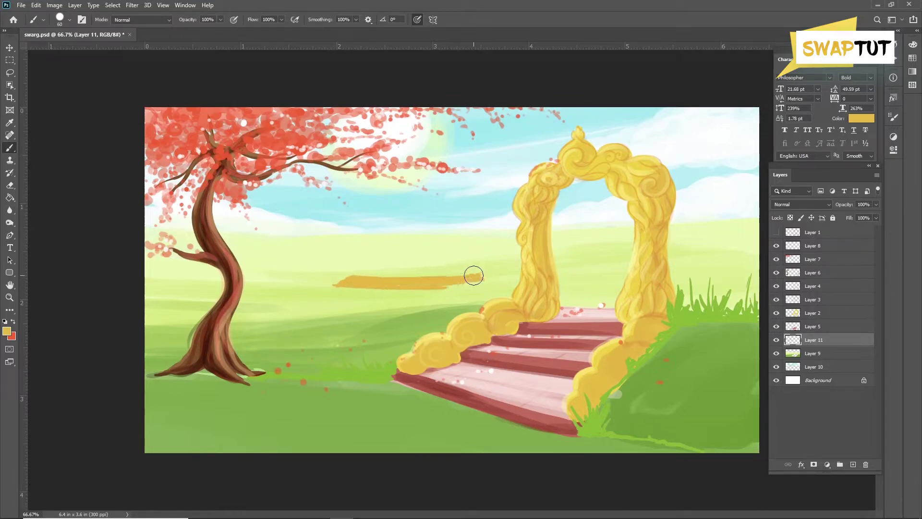
mouse_move(329, 276)
left_mouse_down()
mouse_move(479, 270)
mouse_move(497, 281)
left_mouse_up()
key("bracketleft")
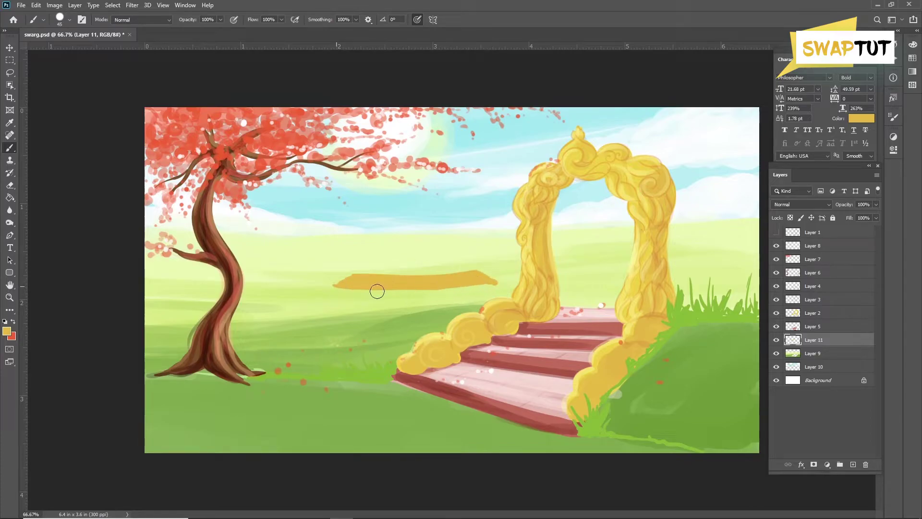
mouse_move(377, 291)
left_mouse_down()
mouse_move(415, 261)
mouse_move(403, 264)
mouse_move(412, 261)
mouse_move(413, 274)
left_mouse_up()
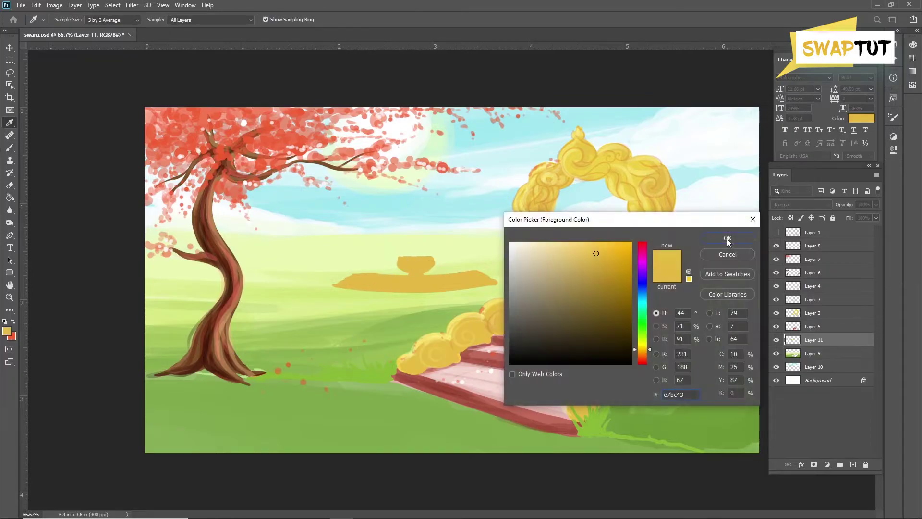
left_click_drag(409, 267, 484, 270)
left_click_drag(357, 272, 407, 277)
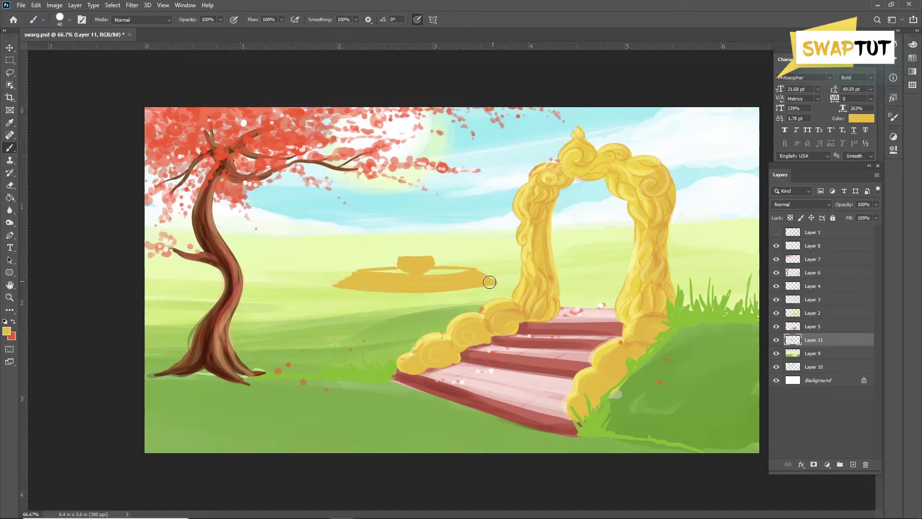
Step: Change the foreground to a slightly different golden yellow, then a brighter yellow
left_click(6, 331)
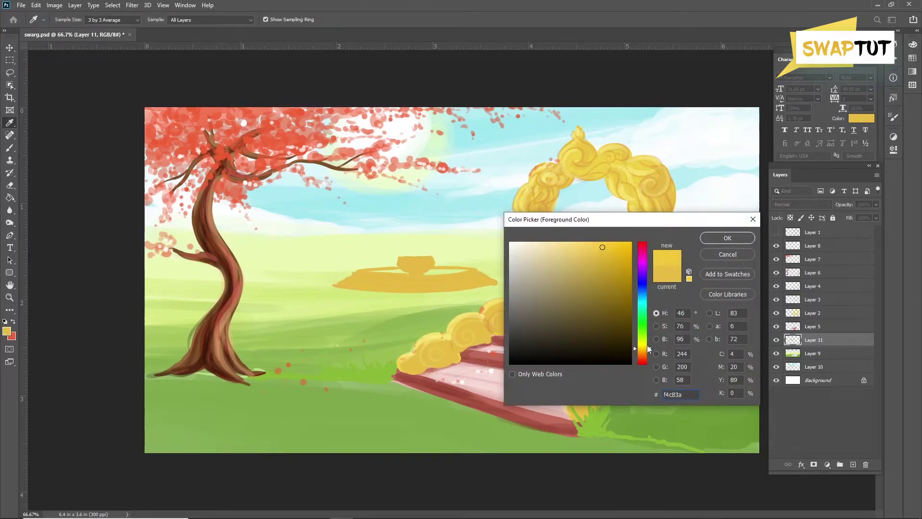
left_click(603, 251)
left_click(726, 239)
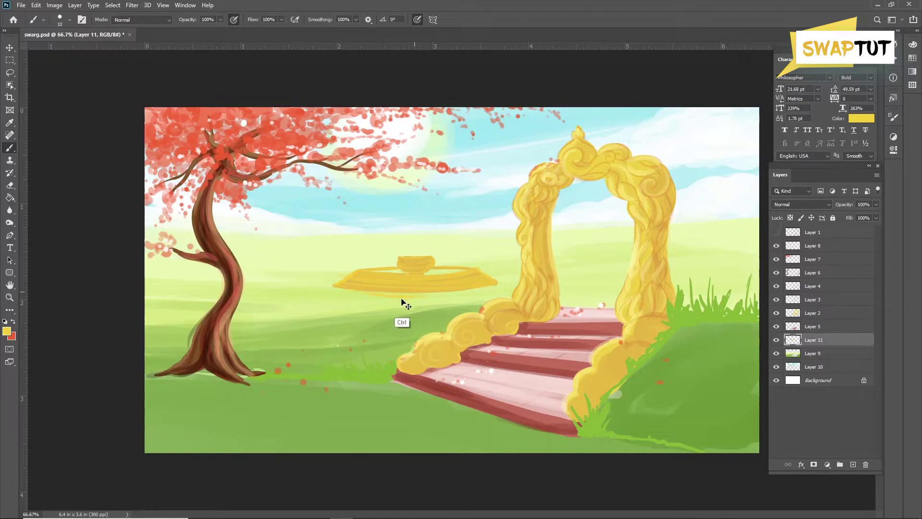
left_click(6, 331)
left_click(646, 346)
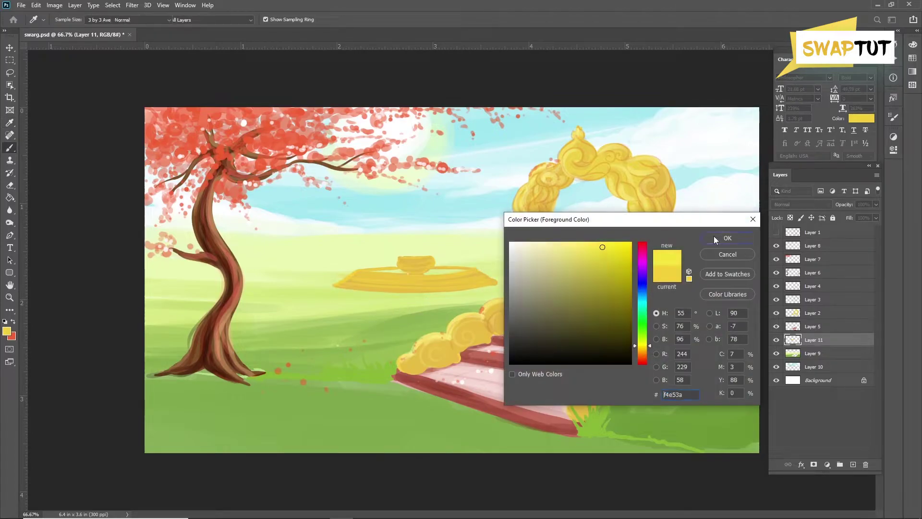
left_click(720, 236)
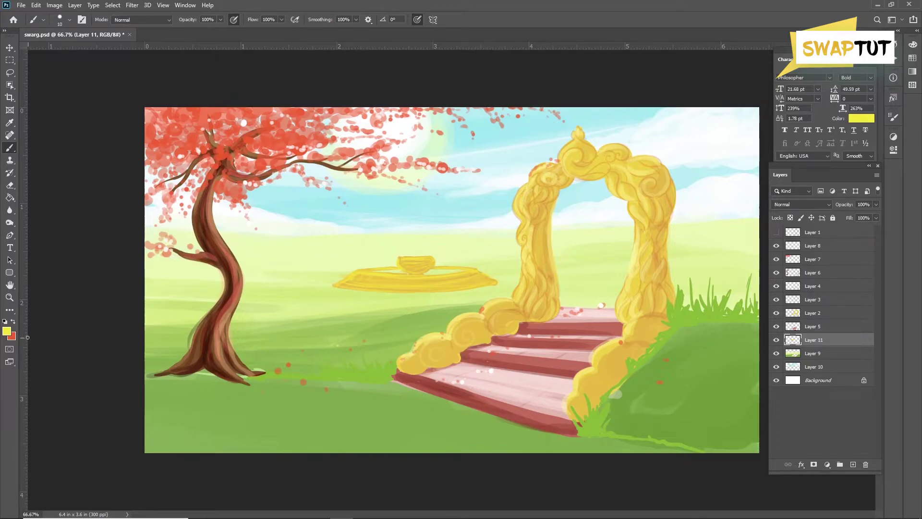
Step: Set the foreground to a meadow green for painting grass around the fountain
key("x")
left_click(6, 331)
left_click(644, 354)
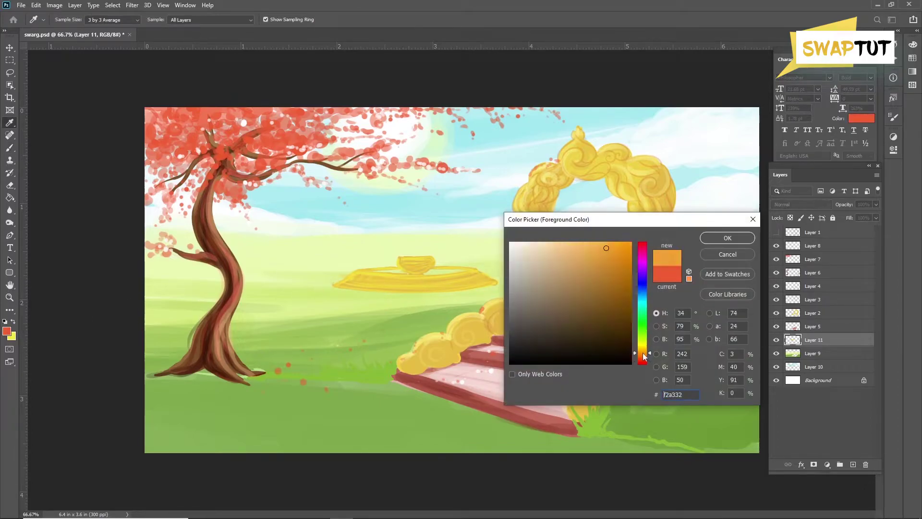
left_click(336, 408)
key("Return")
key("b")
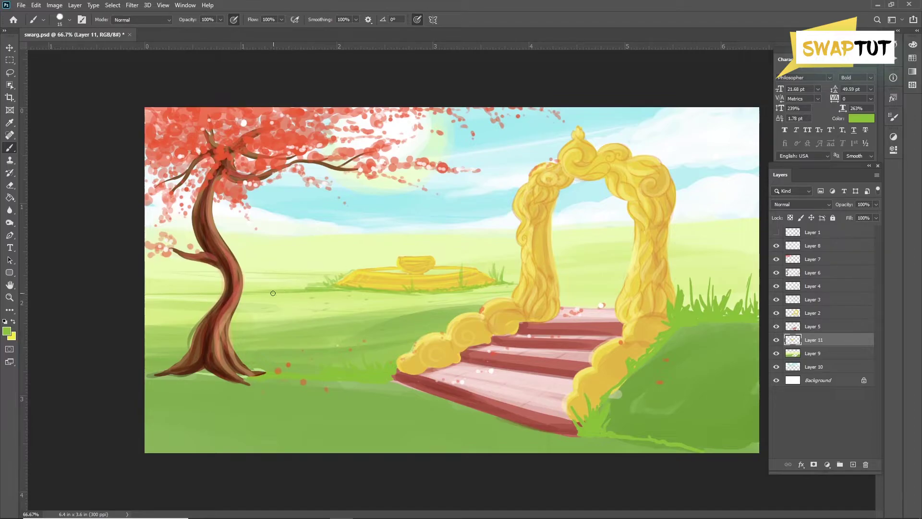
Step: On Layer 9, paint lighter green over the hill right of the stairs and the lower hill, brush 100–250
key("bracketright")
key("bracketright")
key("bracketright")
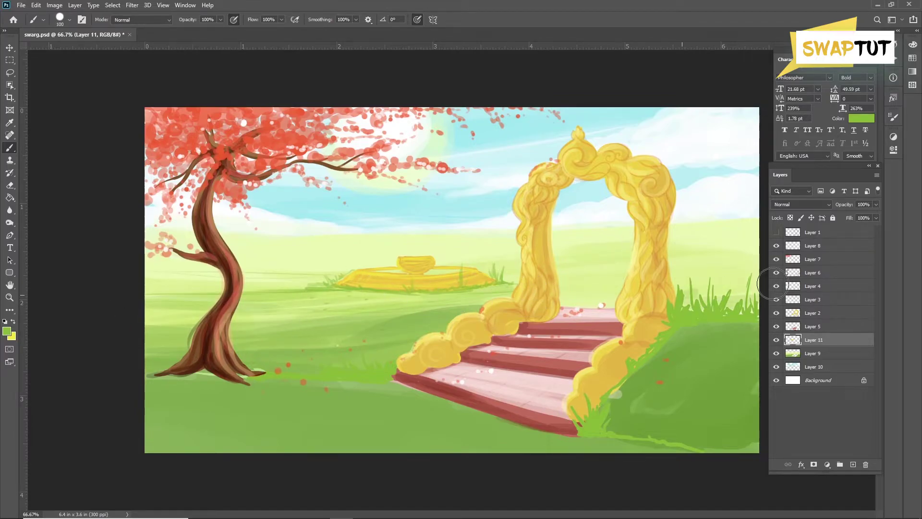
key("bracketright")
key("alt+bracketleft")
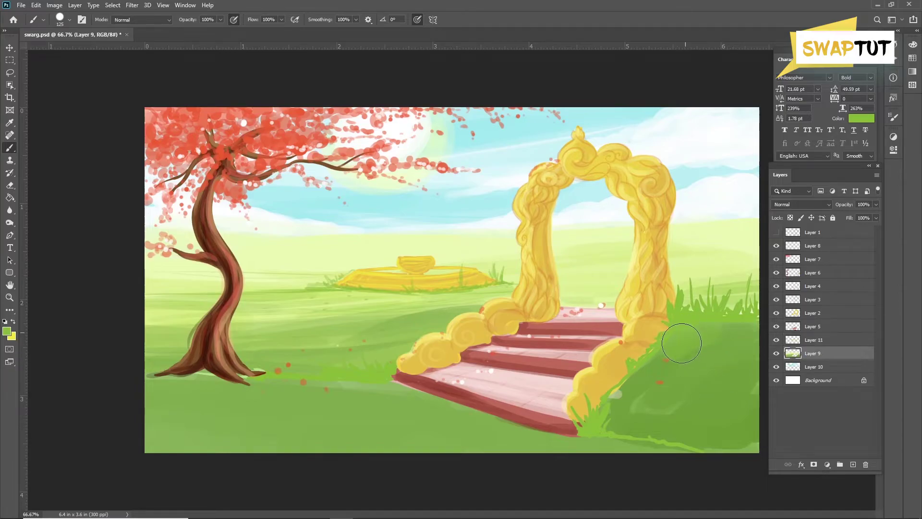
left_click_drag(682, 343, 649, 356)
left_click_drag(605, 413, 669, 381)
key("bracketright")
key("bracketright")
key("bracketright")
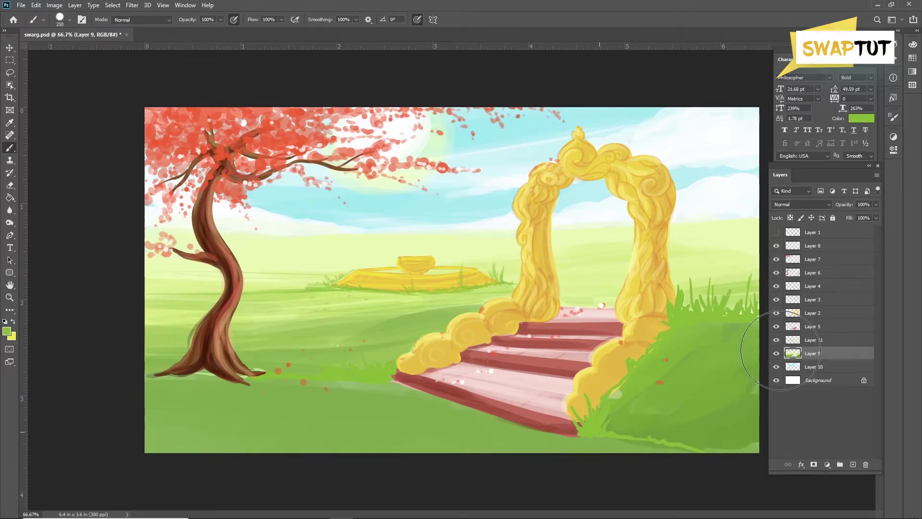
left_click_drag(750, 413, 607, 442)
key("bracketleft")
key("bracketleft")
key("bracketleft")
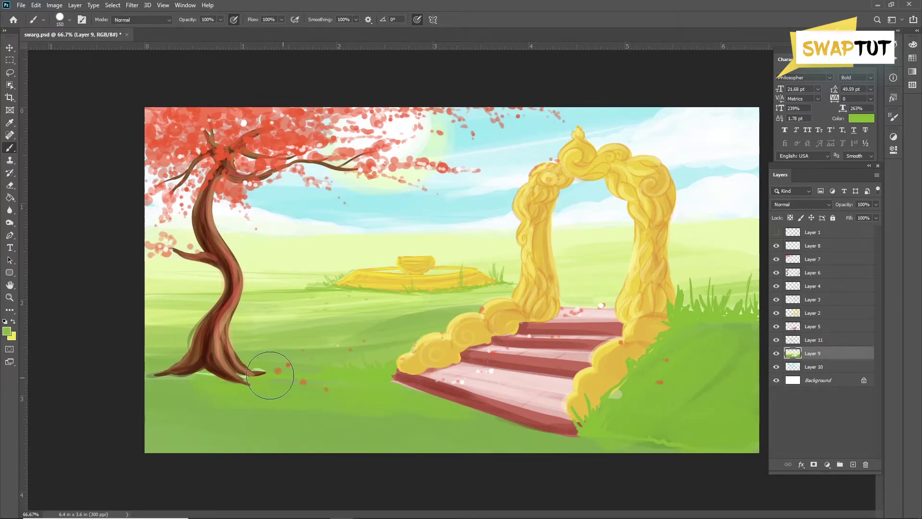
key("bracketright")
key("bracketright")
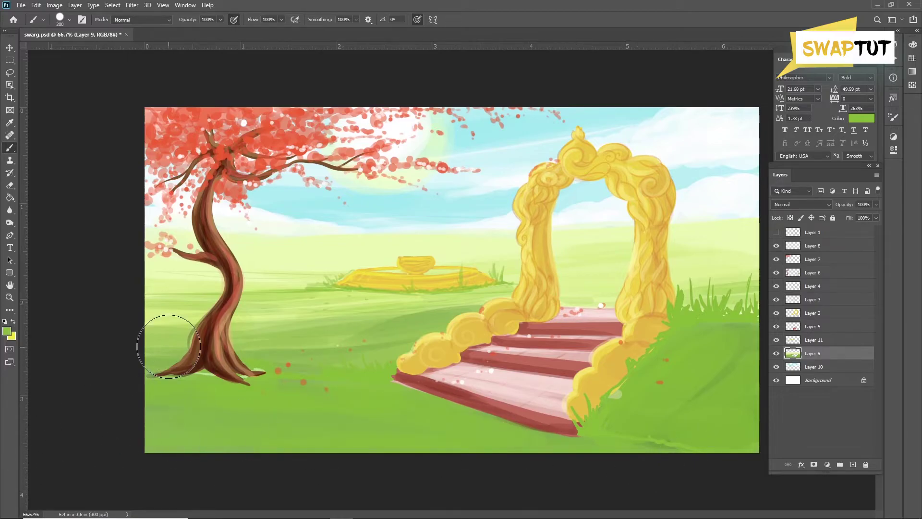
left_click(7, 331)
left_click(643, 347)
Step: Paint a tan (c3ab71) path along the bottom foreground
left_click(560, 271)
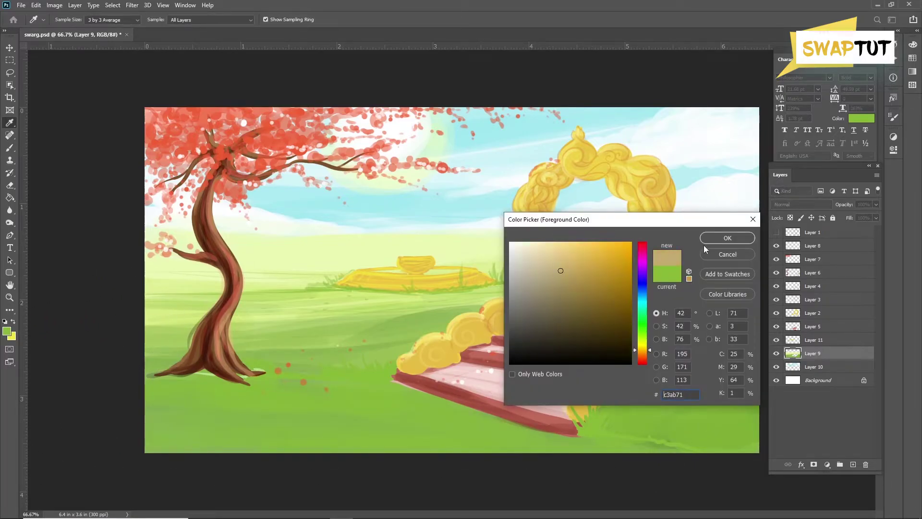
left_click(715, 238)
mouse_move(227, 441)
left_mouse_down()
mouse_move(216, 372)
mouse_move(247, 388)
mouse_move(411, 391)
mouse_move(394, 400)
mouse_move(570, 437)
mouse_move(475, 437)
mouse_move(604, 453)
left_mouse_up()
key("bracketleft")
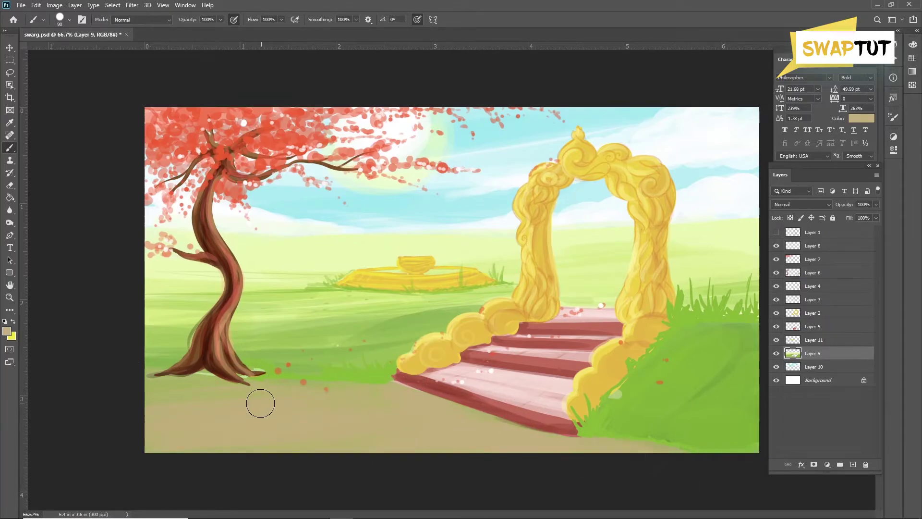
key("bracketright")
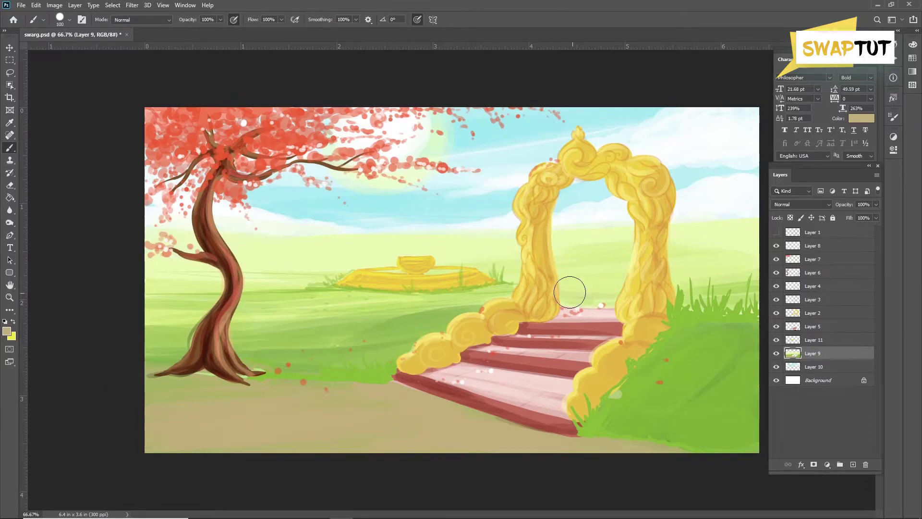
key("bracketright")
key("bracketright")
key("bracketright")
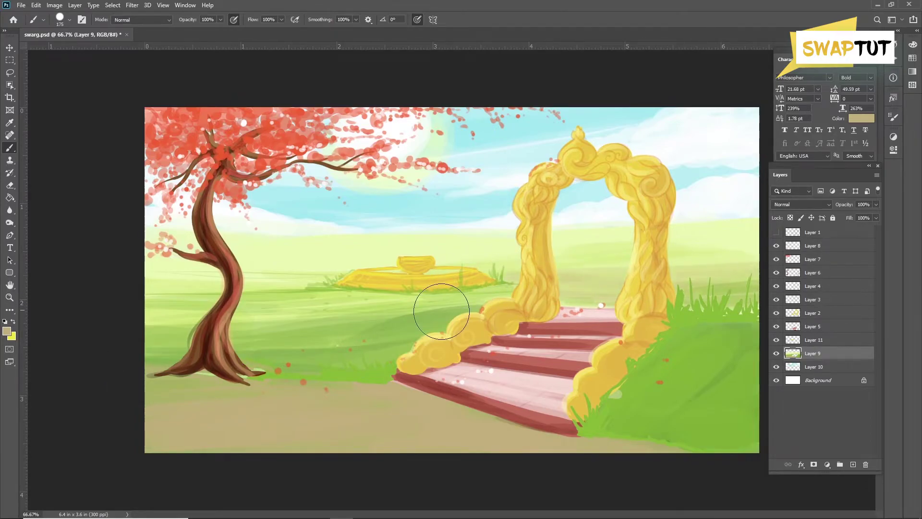
Step: Switch to a lighter tan and resize the brush to 125
left_click(6, 331)
left_click(562, 245)
left_click(726, 237)
key("bracketright")
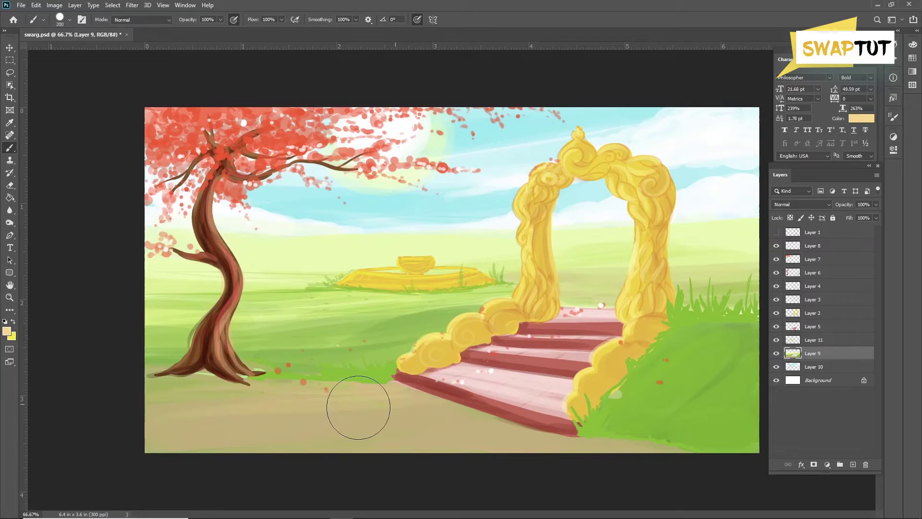
key("bracketleft")
key("bracketleft")
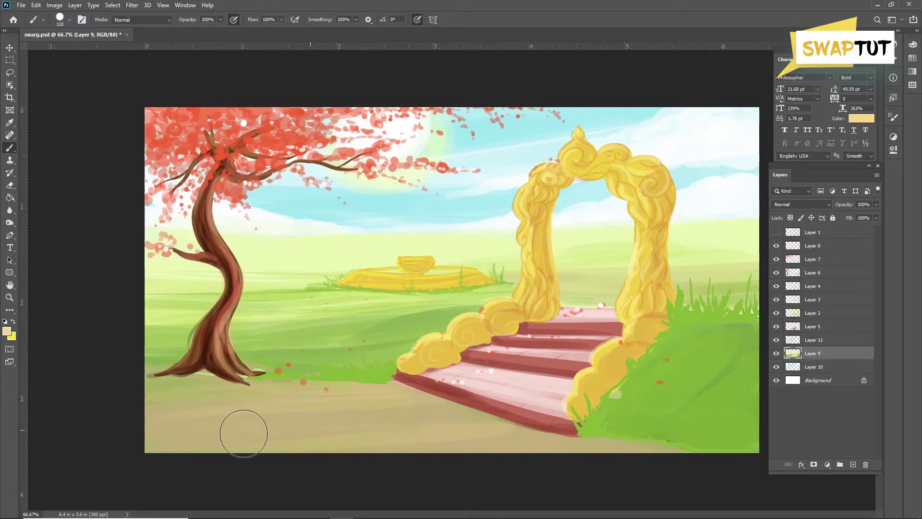
key("bracketleft")
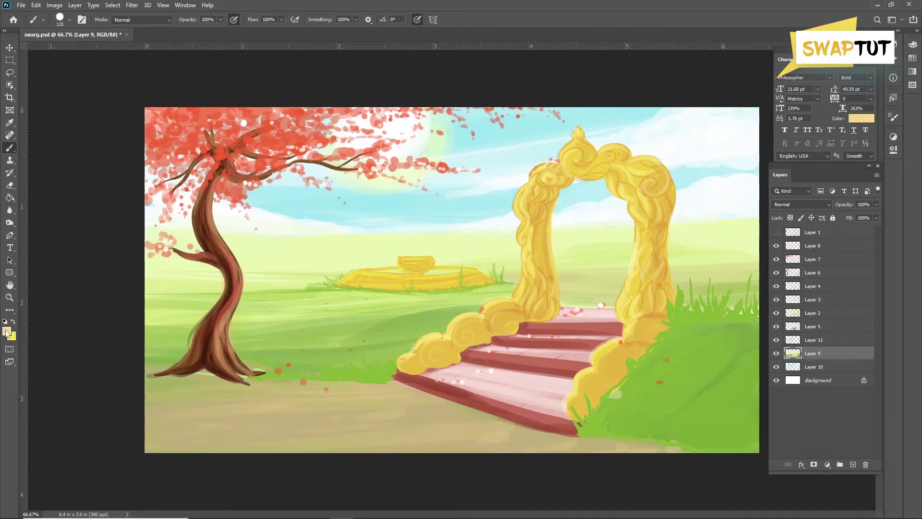
Step: Set a light cyan for water and make Layer 11 active with a smaller brush
left_click(7, 331)
left_click(365, 207)
left_click(726, 237)
left_click(814, 340)
key("bracketleft")
key("bracketleft")
key("bracketleft")
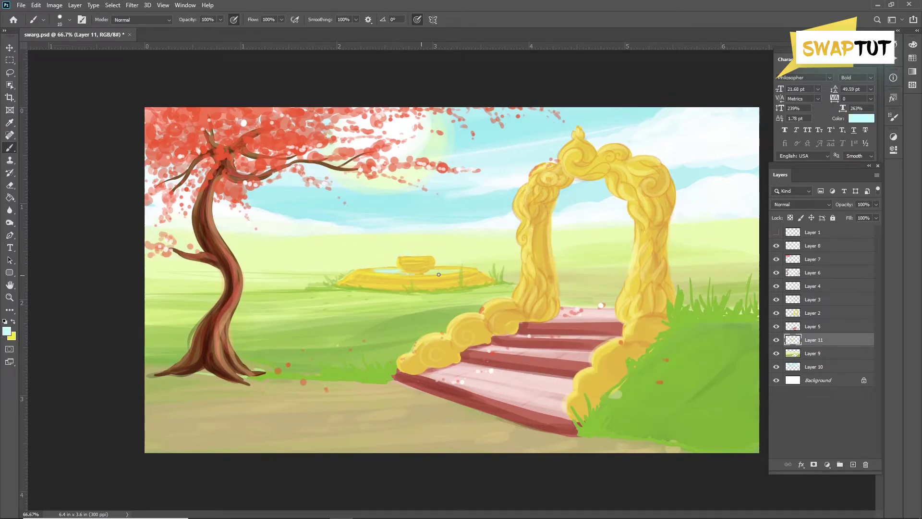
Step: Add a new Layer 12 and brush pale cyan water into the fountain bowl
left_click(7, 331)
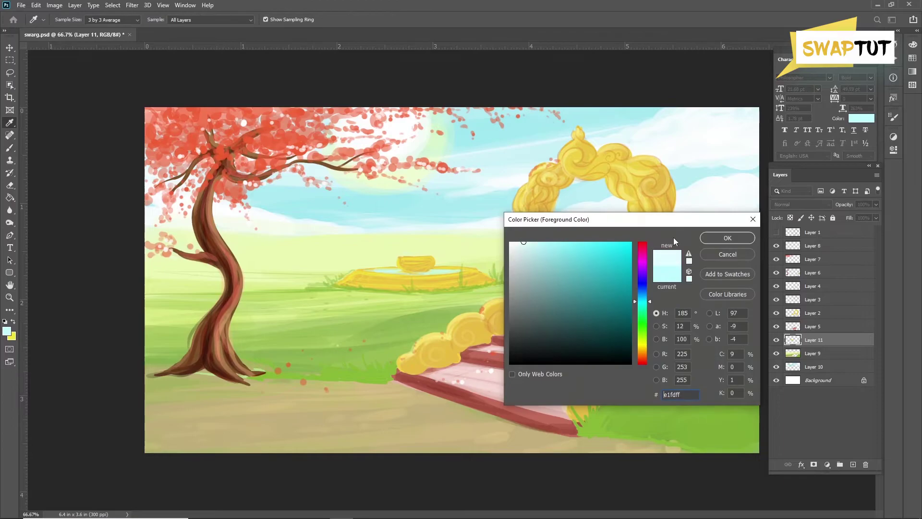
left_click(728, 225)
key("ctrl+shift+alt+n")
key("bracketright")
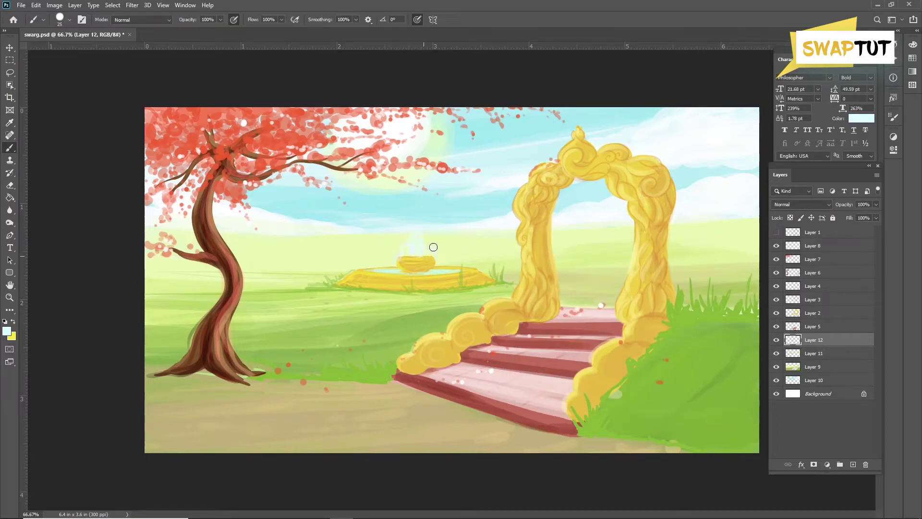
left_click_drag(423, 252, 417, 285)
Step: Choose a light green and make Layer 6 the active layer with a 200 brush
left_click(6, 331)
left_click(640, 331)
left_click(584, 253)
left_click(726, 237)
left_click(813, 366)
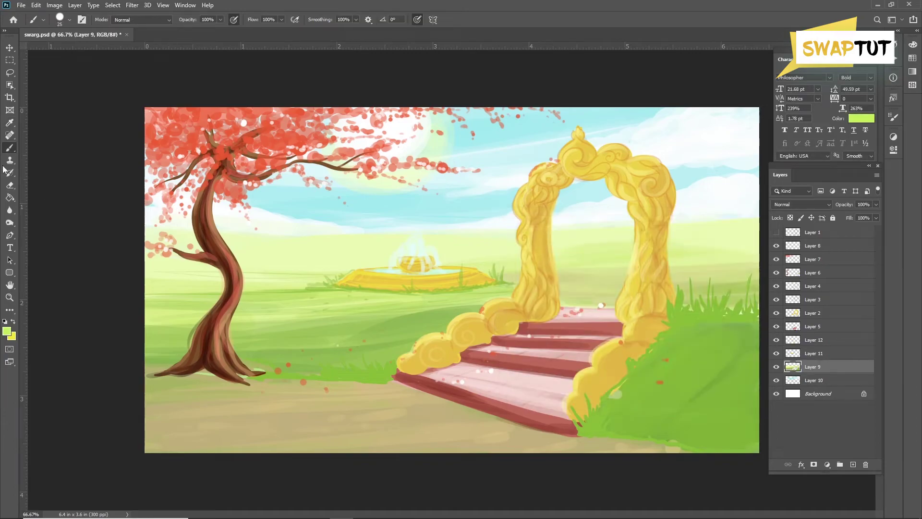
key("bracketright")
key("bracketright")
key("bracketright")
key("bracketright")
key("bracketright")
key("bracketright")
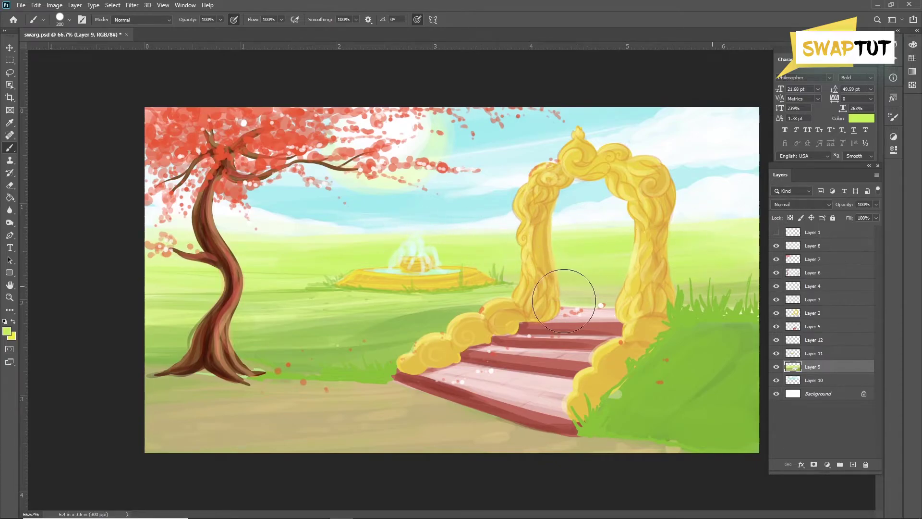
key("v")
left_click(358, 369)
Step: With a darker green, paint thin grass blades along the hill's lower edge and by the stairs
left_click(9, 123)
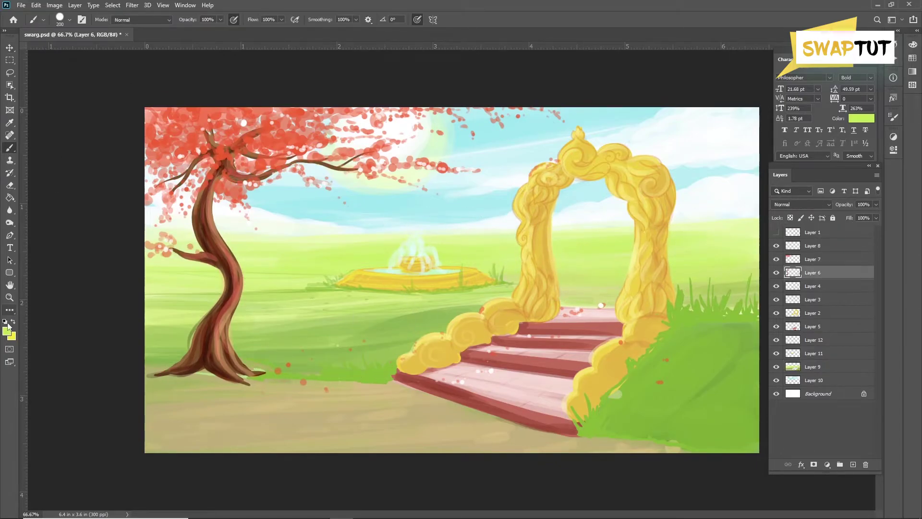
left_click(7, 331)
left_click(620, 296)
key("Return")
left_click(9, 147)
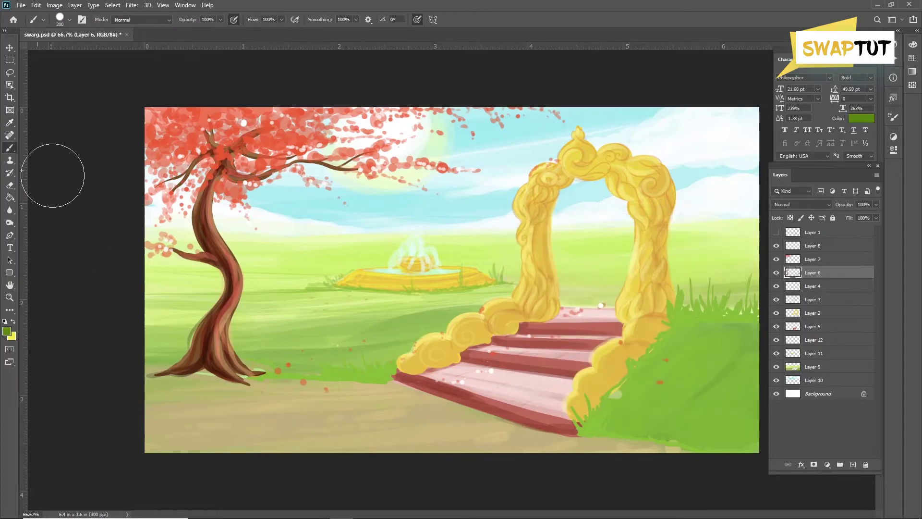
key("bracketright")
mouse_move(382, 383)
left_mouse_down()
mouse_move(370, 367)
mouse_move(394, 367)
mouse_move(273, 367)
left_mouse_up()
key("bracketright")
mouse_move(576, 429)
left_mouse_down()
mouse_move(582, 418)
mouse_move(600, 430)
mouse_move(670, 331)
mouse_move(679, 288)
left_mouse_up()
Step: Shade the hill's upper-right edge darker green with a 175 brush
key("bracketleft")
key("bracketleft")
key("bracketright")
key("bracketright")
key("bracketright")
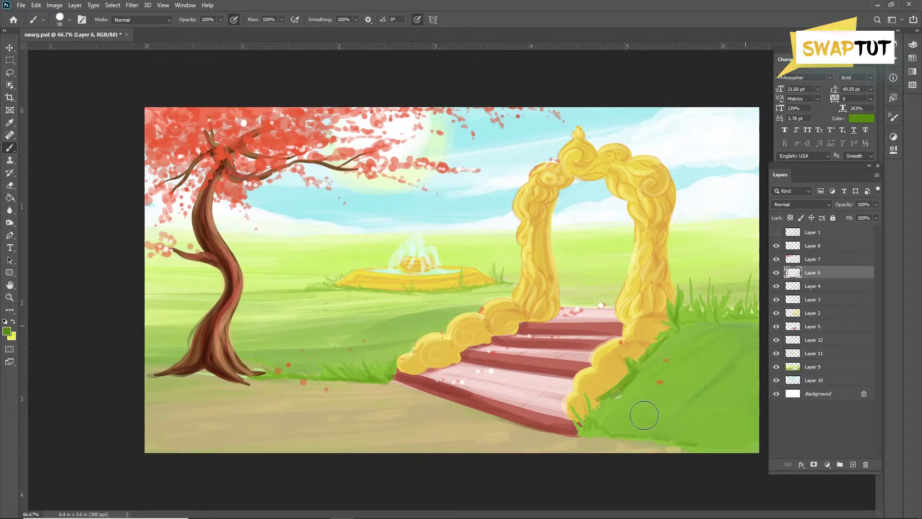
mouse_move(682, 336)
left_mouse_down()
mouse_move(728, 335)
mouse_move(710, 383)
mouse_move(669, 360)
mouse_move(720, 336)
mouse_move(703, 362)
mouse_move(614, 391)
mouse_move(601, 418)
mouse_move(717, 361)
left_mouse_up()
key("bracketright")
key("bracketleft")
key("bracketleft")
key("bracketleft")
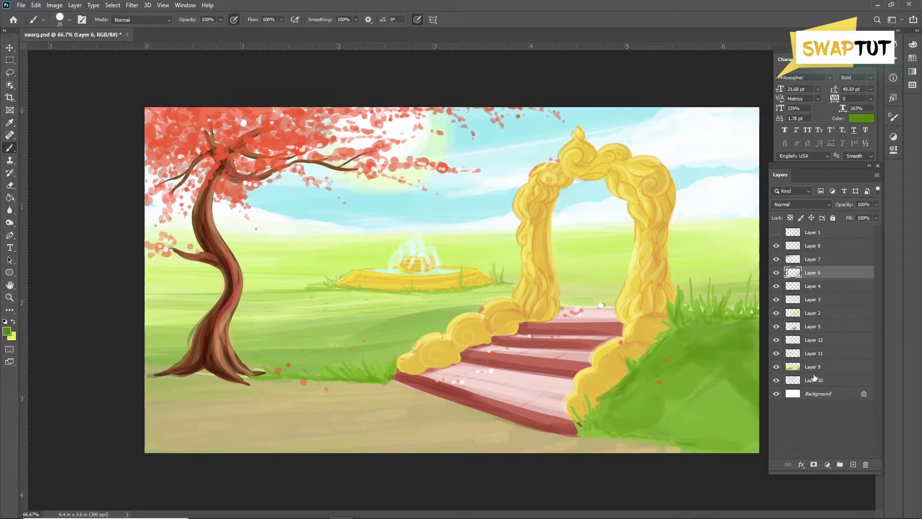
Step: Switch to grass Layer 9 and choose a light green
left_click(813, 367)
left_click(6, 331)
left_click(727, 238)
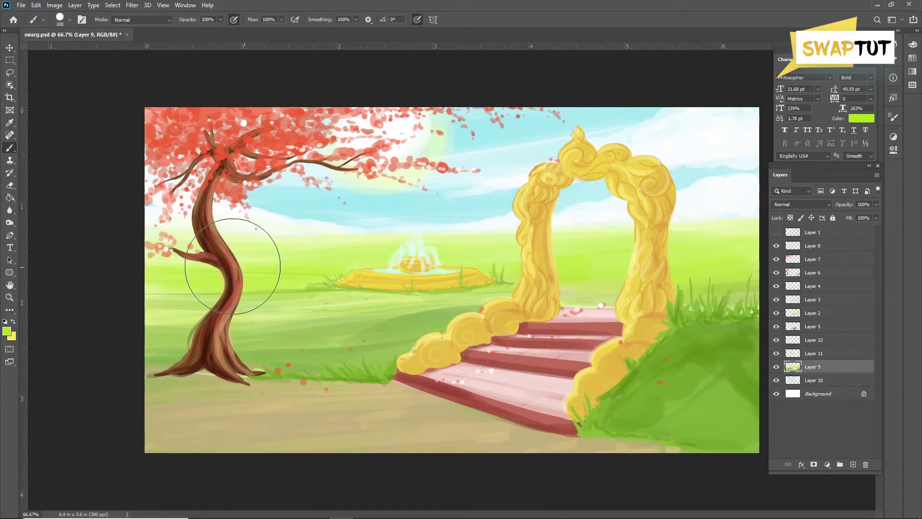
Step: Brighten the lower-right hill with light green, then choose a lighter yellow-green
left_click_drag(634, 423, 745, 443)
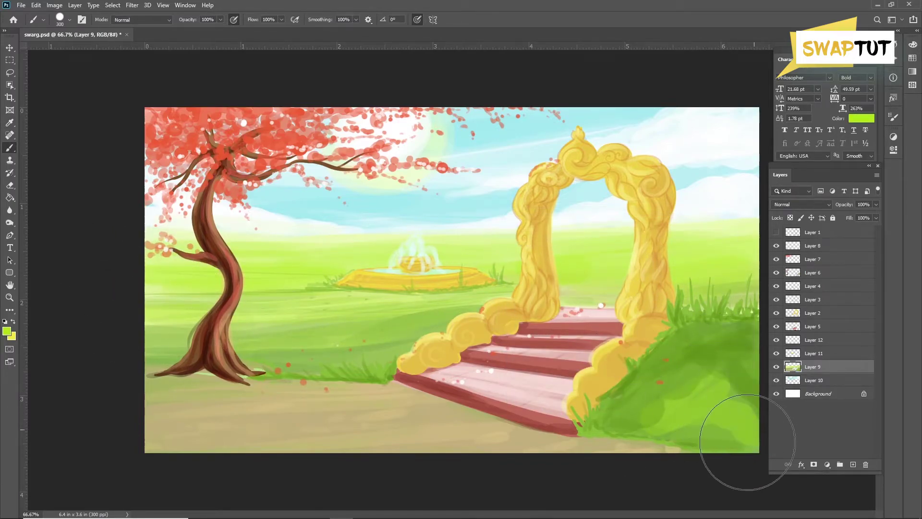
left_click(7, 331)
left_click(556, 241)
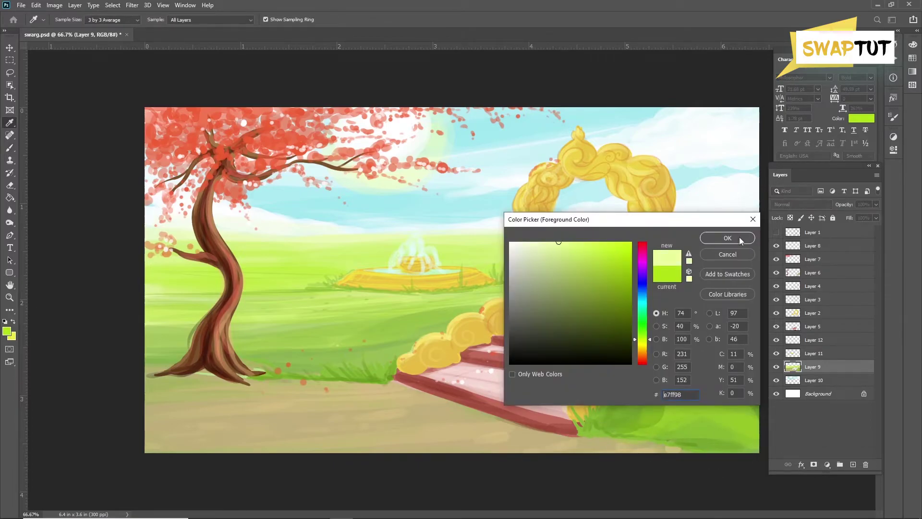
left_click(728, 237)
Step: On Layer 10, paint grey-blue clouds into the upper-right sky with a large brush
left_click(7, 331)
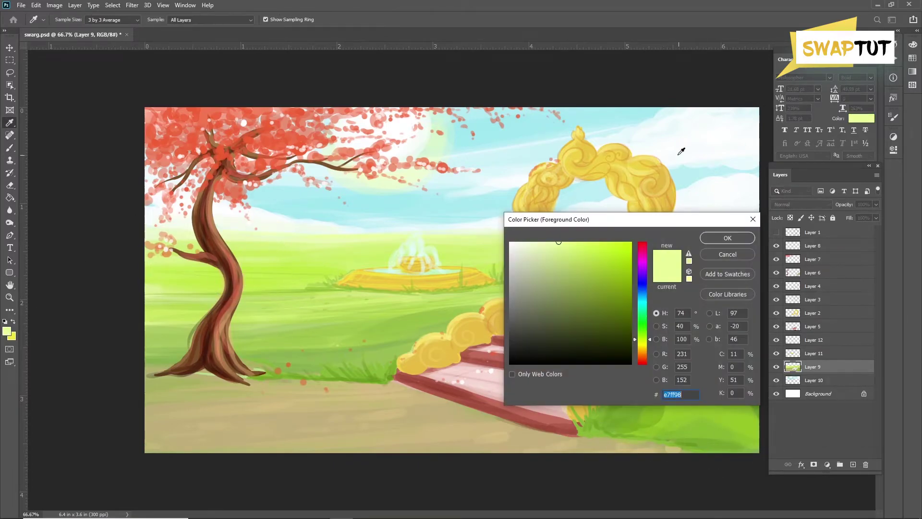
left_click(529, 263)
left_click(729, 237)
left_click(813, 380)
key("bracketright")
key("bracketright")
key("bracketright")
mouse_move(697, 205)
left_mouse_down()
mouse_move(727, 200)
mouse_move(595, 216)
mouse_move(649, 138)
mouse_move(700, 134)
mouse_move(690, 137)
left_mouse_up()
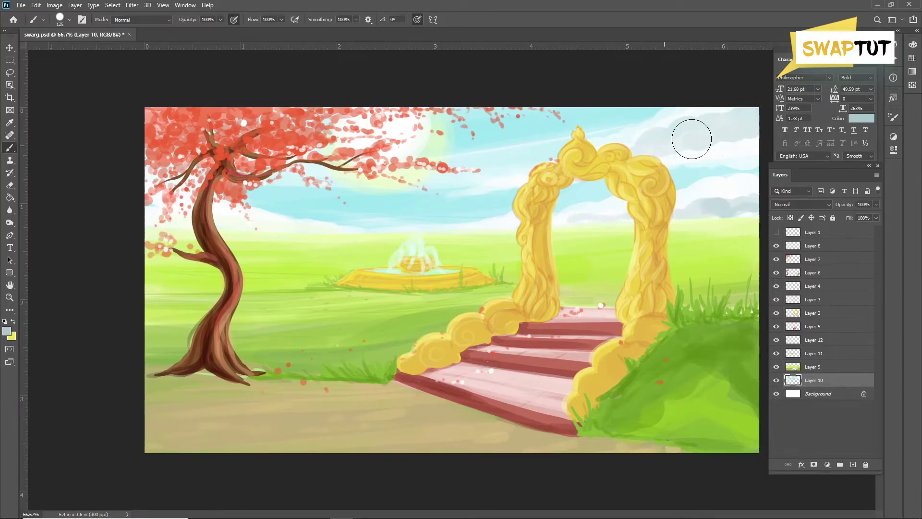
Step: Blend the clouds into the sky using the Mixer Brush with a soft, large tip
right_click(10, 148)
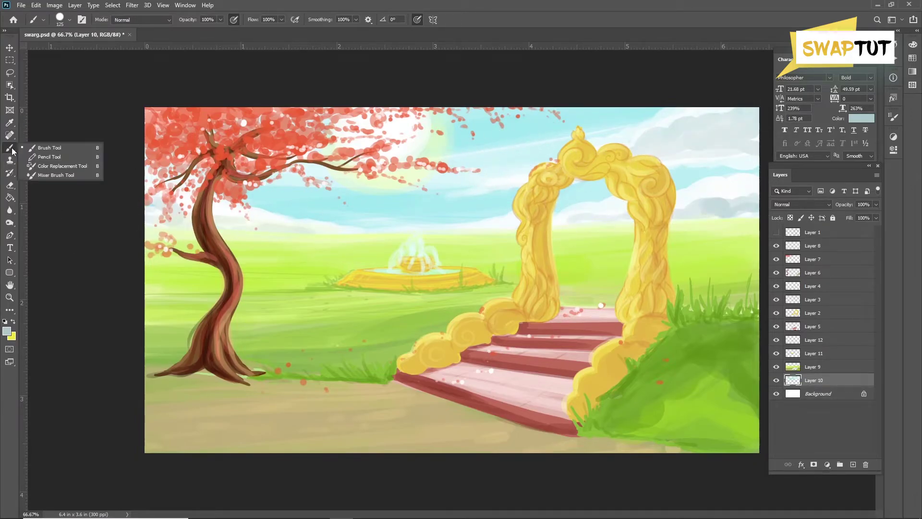
left_click(44, 178)
left_click(864, 393)
right_click(826, 398)
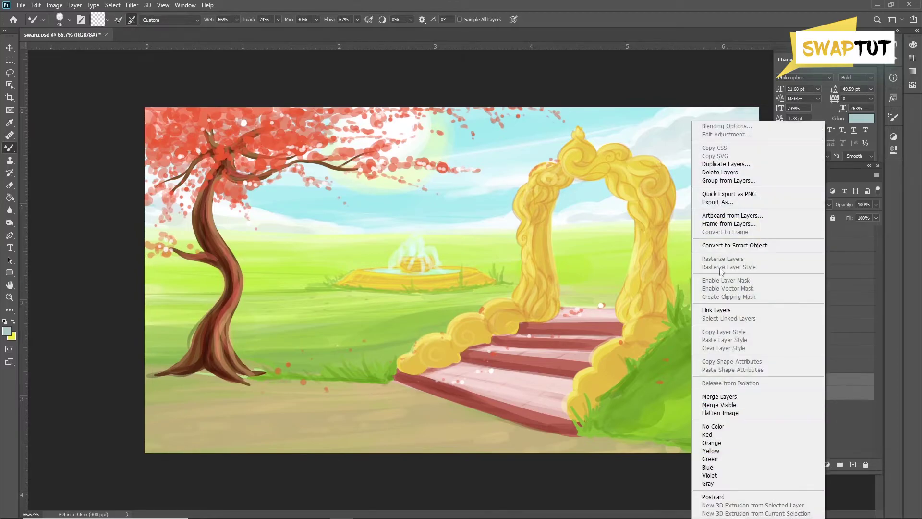
left_click(720, 159)
key("bracketright")
key("bracketright")
key("bracketright")
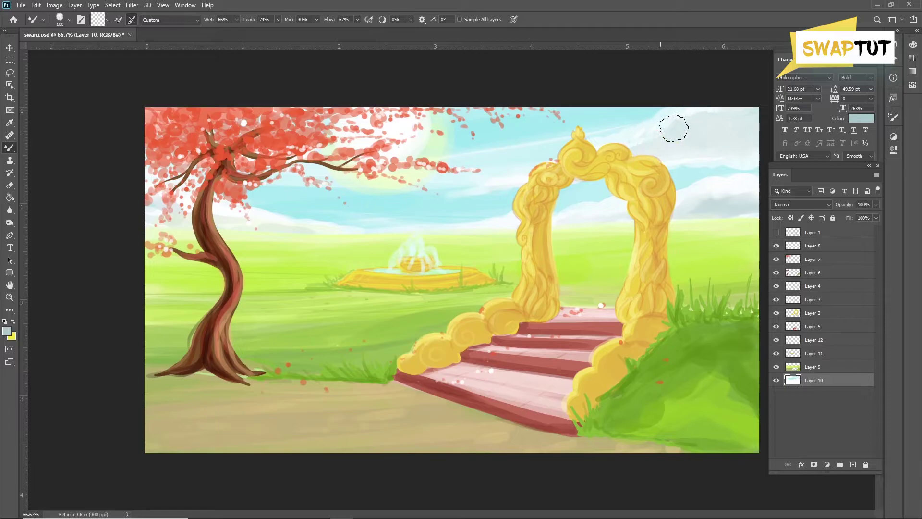
key("bracketright")
key("bracketright")
key("bracketright")
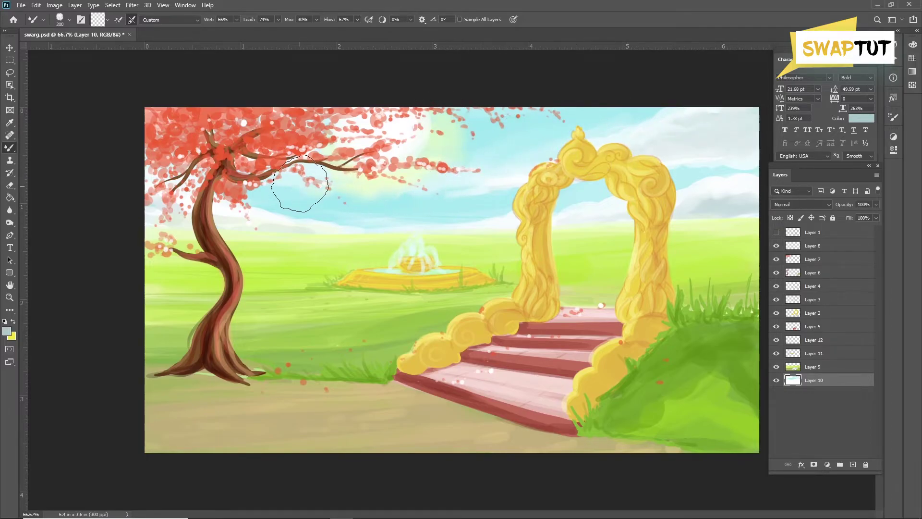
left_click(894, 116)
left_click(722, 133)
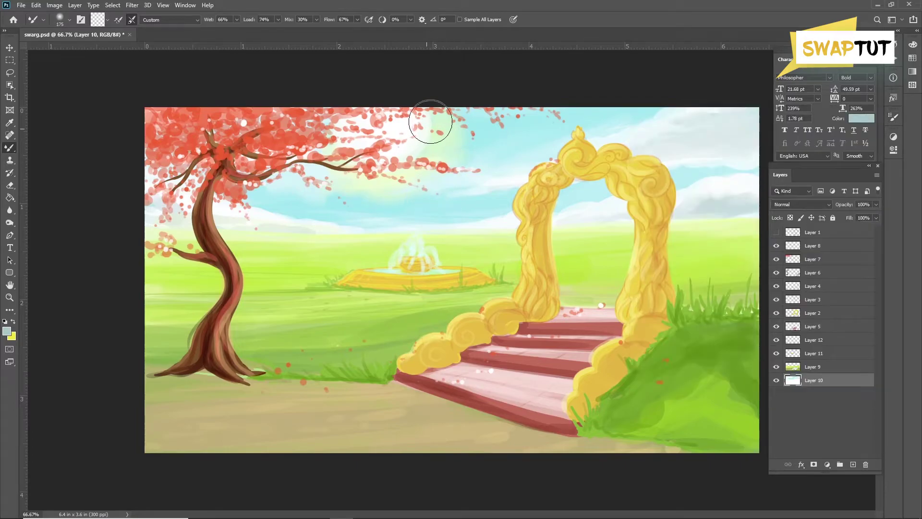
key("bracketleft")
key("bracketleft")
key("bracketleft")
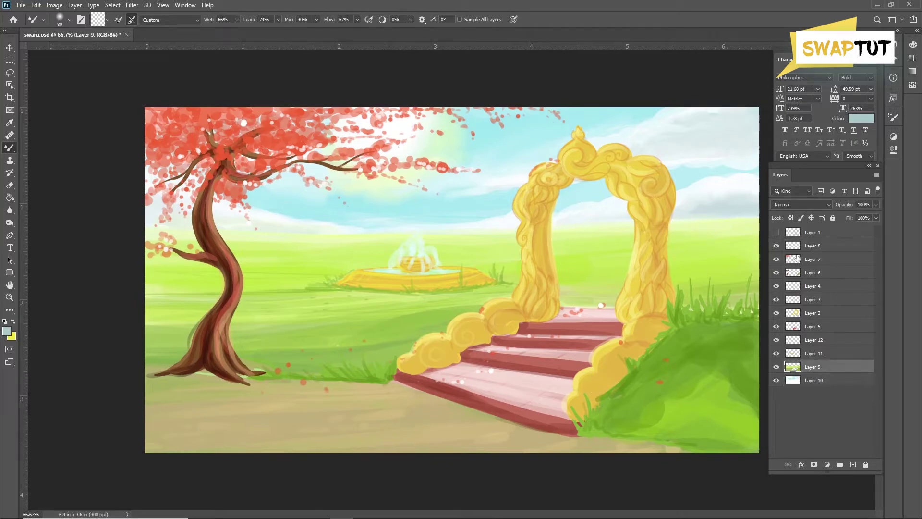
Step: On Layer 7, dot pale pink-white flowers along the dirt path below the stairs
left_click(812, 259)
left_click(7, 331)
left_click(510, 242)
left_click(320, 155)
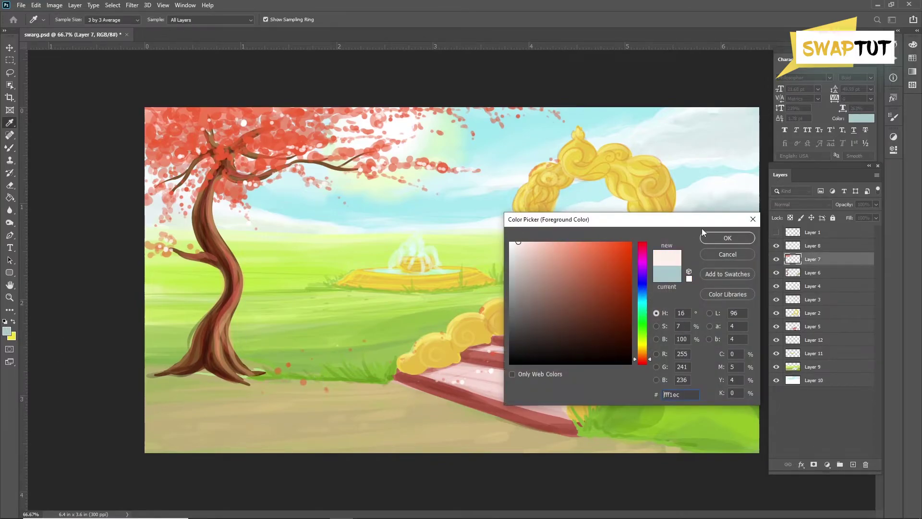
left_click(728, 237)
right_click(9, 148)
left_click(43, 148)
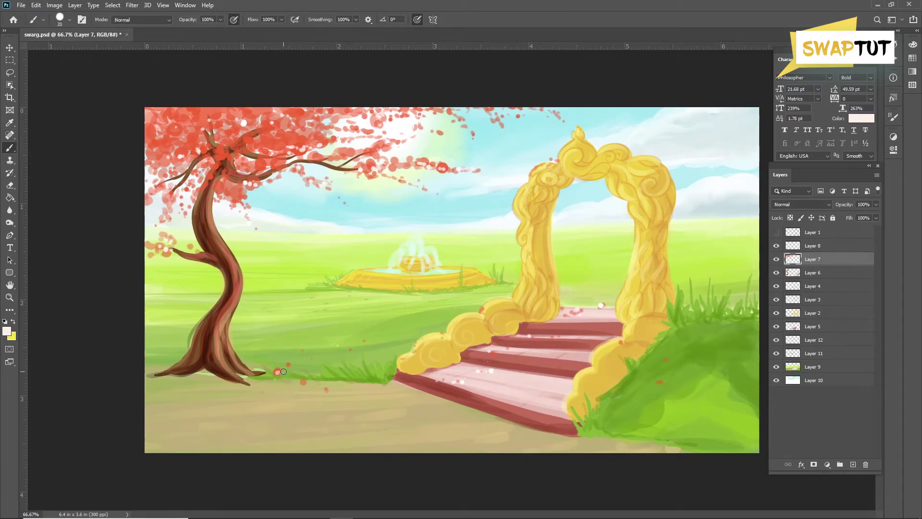
left_click(365, 398)
left_click(383, 397)
left_click(422, 417)
left_click(434, 419)
Step: Dab white dandelion puffs over the grass right of the arch and near its base
left_click(690, 278)
left_click(713, 276)
left_click(750, 274)
left_click(680, 294)
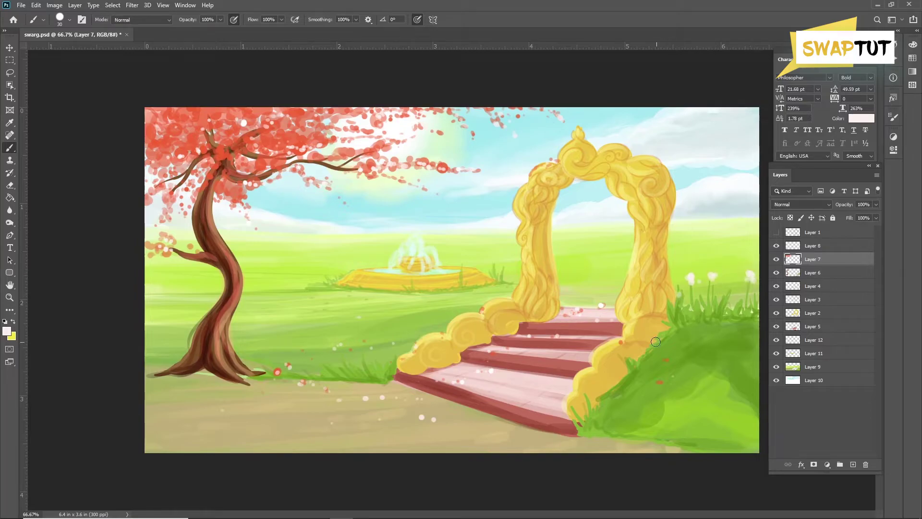
left_click(654, 340)
left_click(699, 322)
left_click(627, 357)
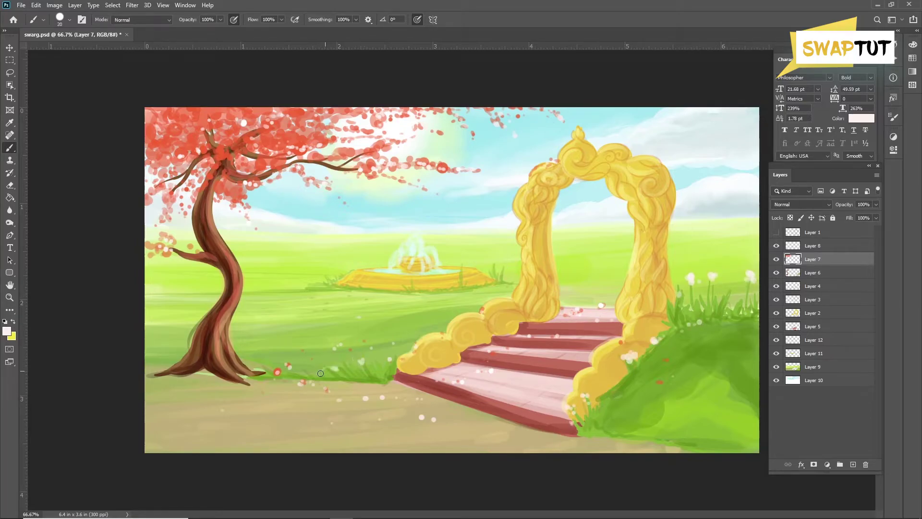
key("bracketleft")
Step: Paint a green grass tuft at the tree base and vines along the trunk and lower branch
left_click(6, 330)
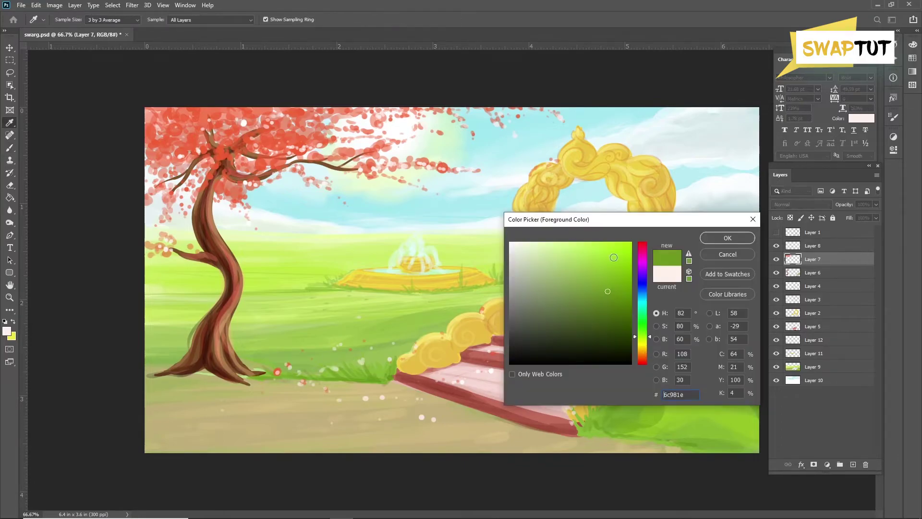
key("Return")
key("v")
left_click(331, 196)
key("b")
left_click_drag(201, 378, 201, 365)
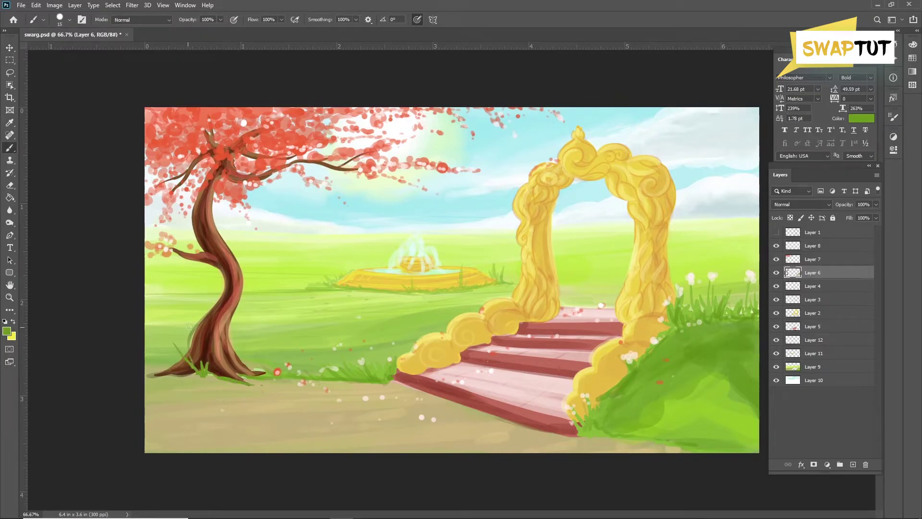
left_click_drag(220, 296, 202, 321)
left_click_drag(203, 259, 239, 271)
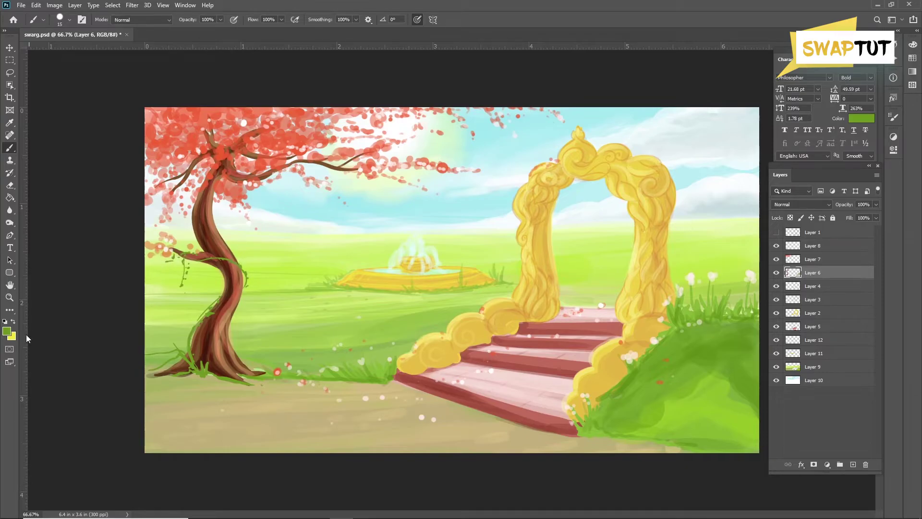
left_click(7, 331)
left_click(730, 236)
Step: On Layer 11, set a blue foreground colour for small flowers
left_click(359, 289, "ctrl")
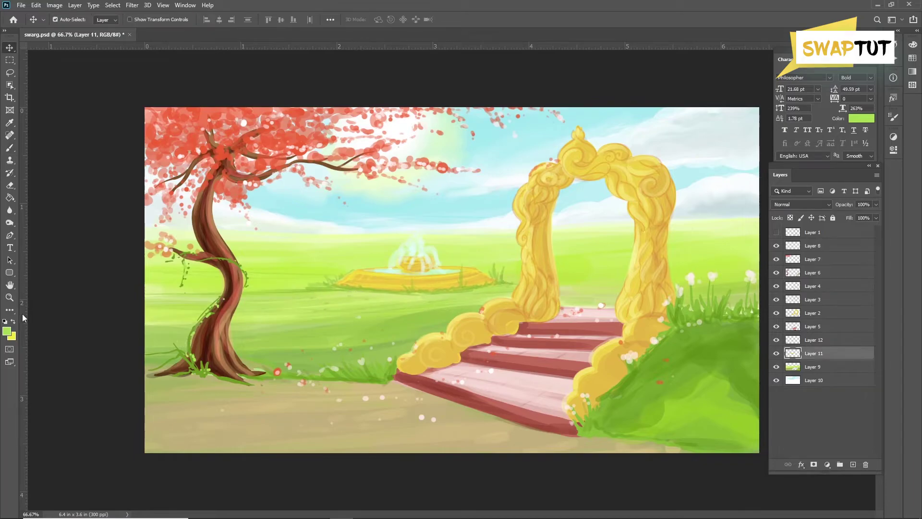
left_click(7, 331)
mouse_move(644, 336)
left_mouse_down()
mouse_move(647, 364)
mouse_move(644, 284)
left_mouse_up()
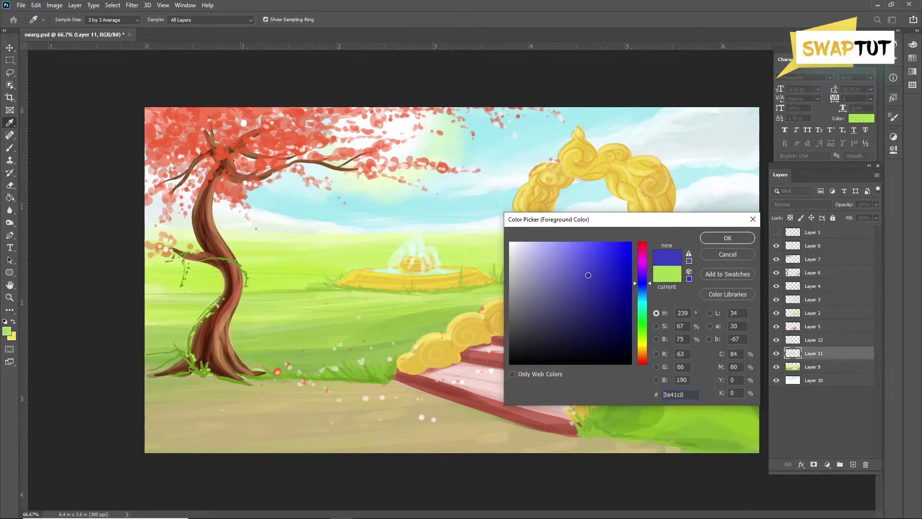
left_click(728, 237)
key("b")
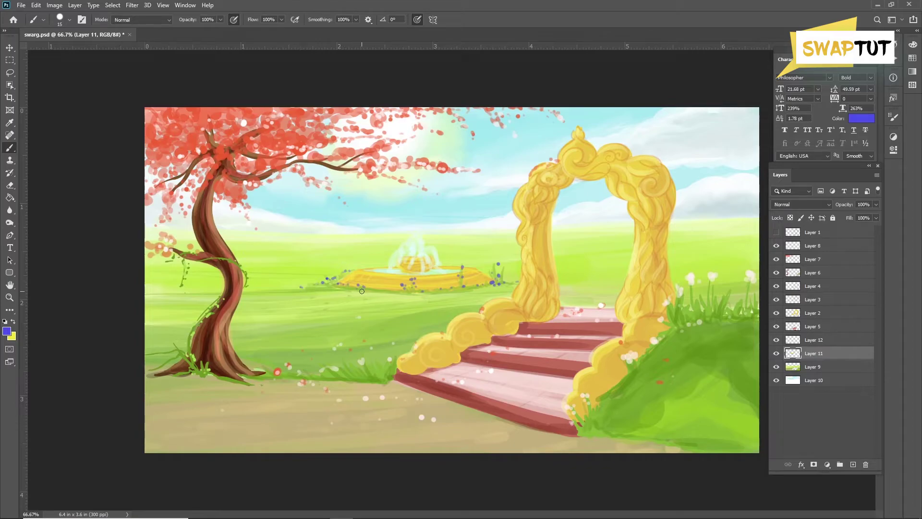
Step: Switch the paint colour to a very pale lavender
key("i")
left_click(6, 331)
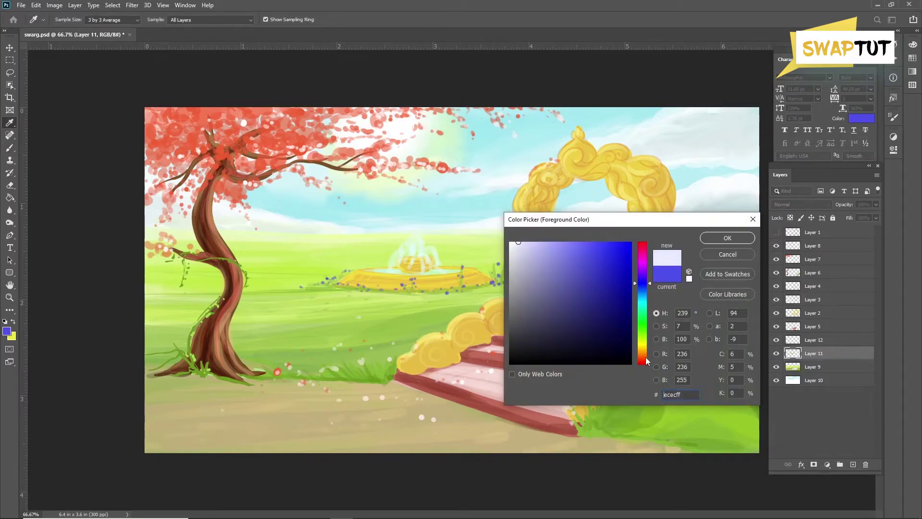
left_click(644, 360)
left_click(716, 238)
key("b")
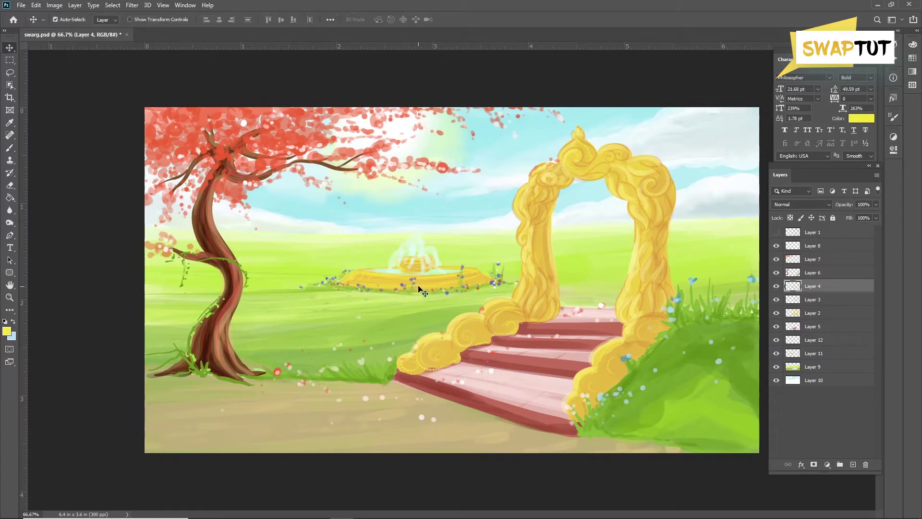
Step: Move through Layers 11, 12 and 9, sample green from the grass, then select Layer 6
left_click(361, 272, "ctrl")
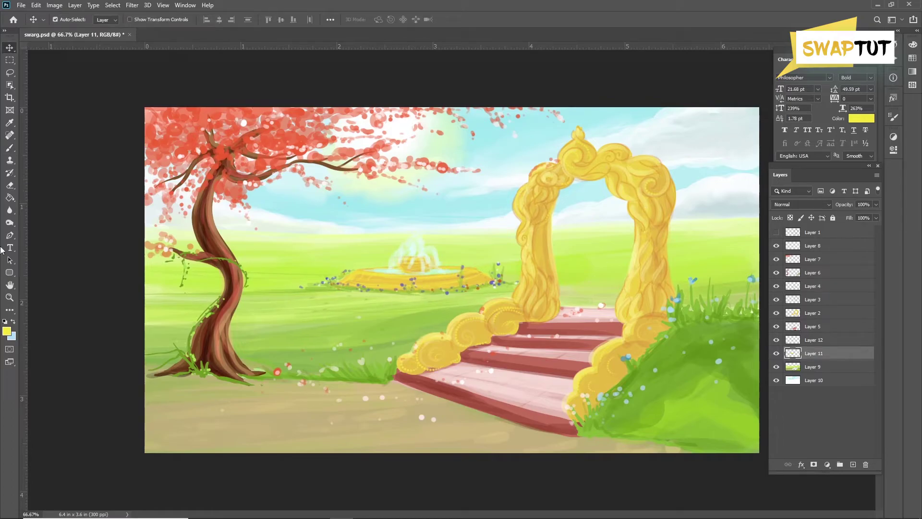
left_click(378, 287, "ctrl")
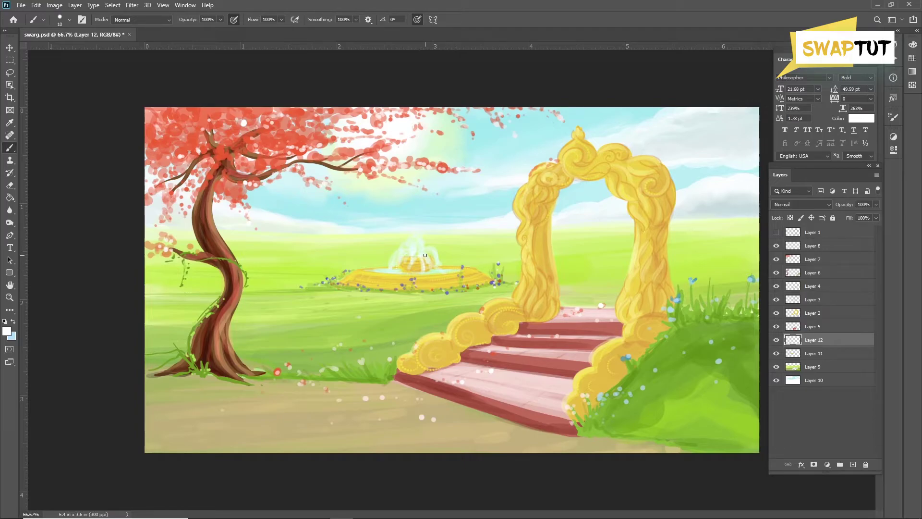
left_click(418, 269, "ctrl")
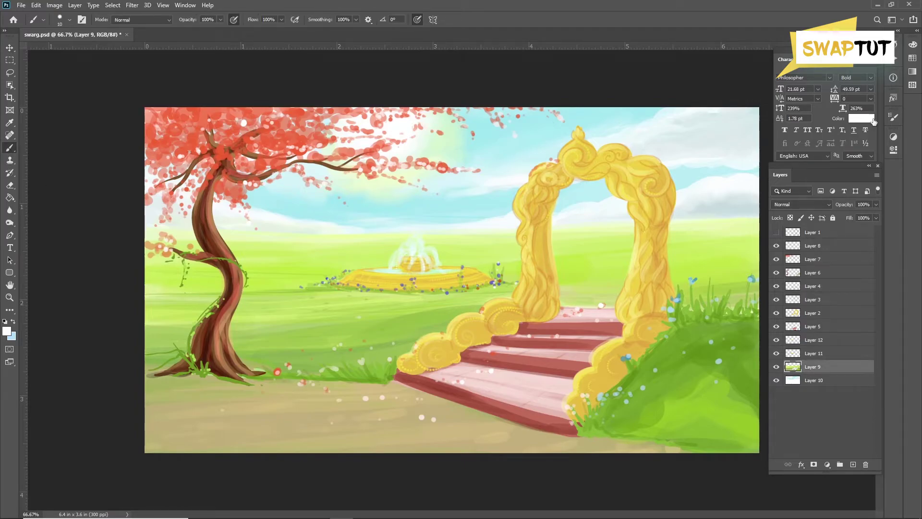
key("F5")
key("F5")
left_click(510, 291, "alt")
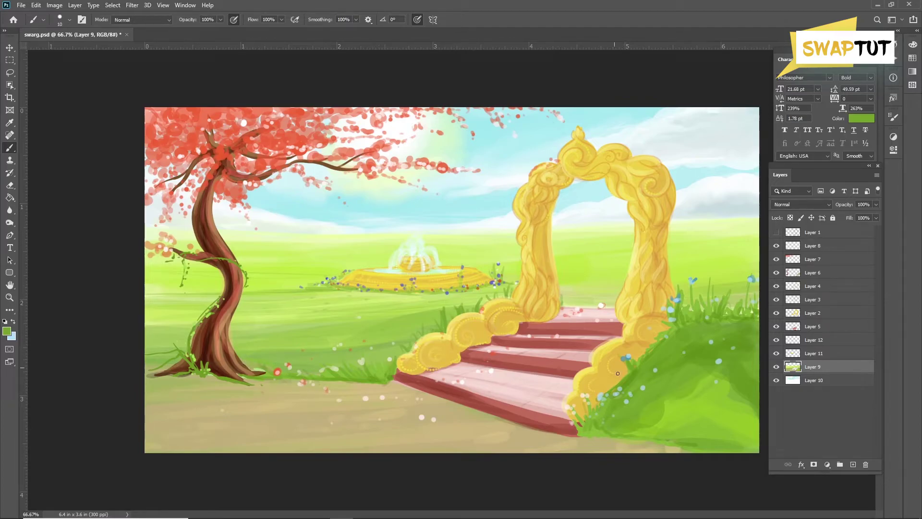
left_click(801, 274)
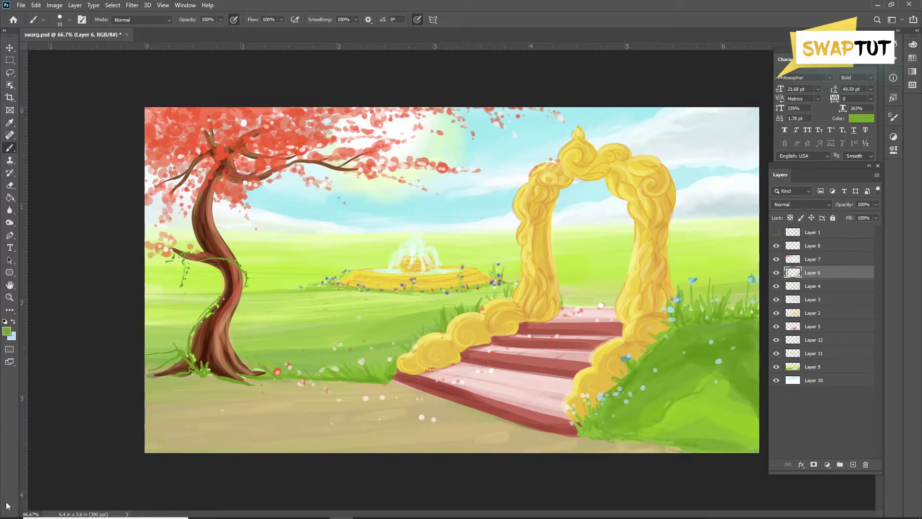
Step: Set dark red as the paint colour with a 37% opacity brush on Layer 7
left_click(7, 331)
left_click(615, 260)
left_click(731, 237)
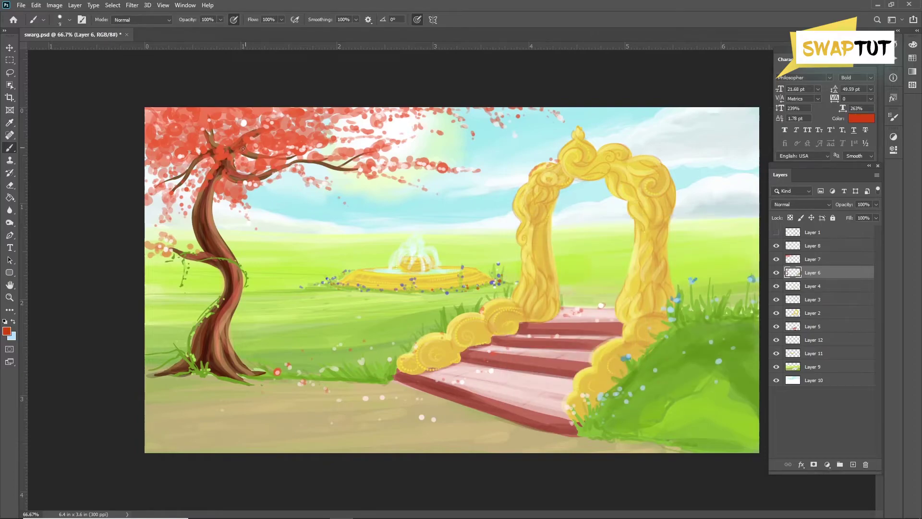
key("bracketright")
key("bracketright")
key("bracketright")
key("bracketleft")
left_click(7, 331)
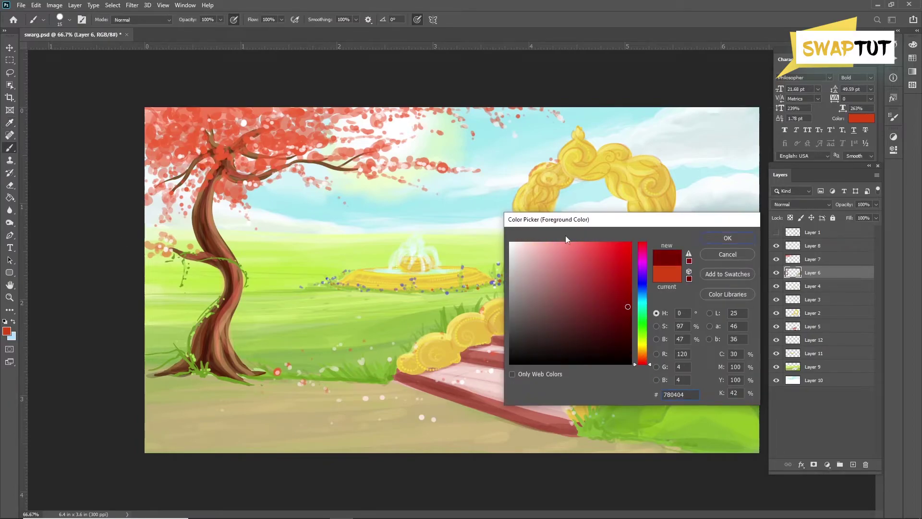
key("Return")
key("bracketright")
key("bracketright")
key("bracketright")
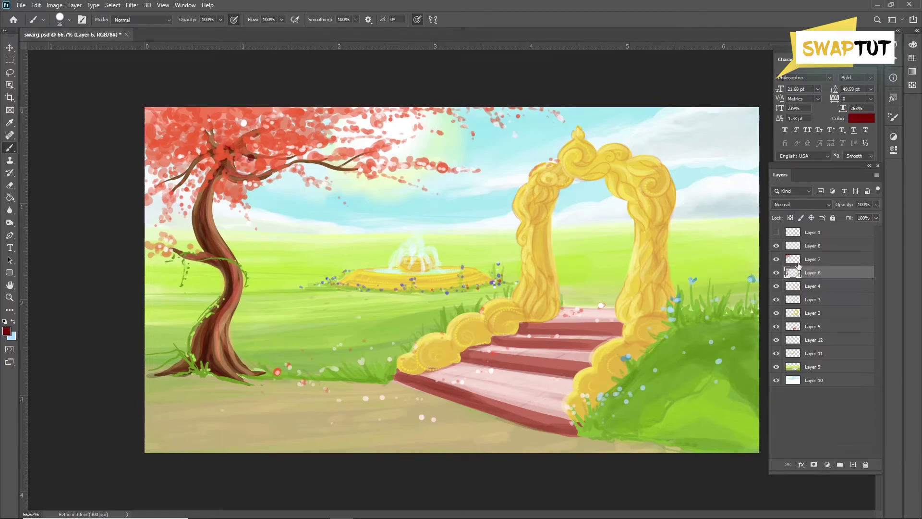
key("alt+bracketright")
key("3")
key("7")
Step: Dab dark red shading into the blossoms and the upper foliage near the branches
left_click(204, 143)
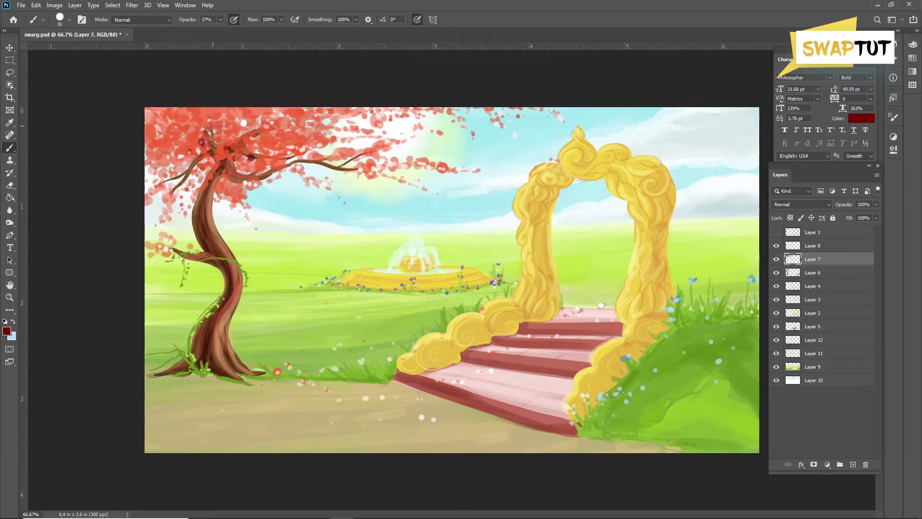
left_click(214, 121)
left_click(190, 126)
left_click(168, 174)
left_click(187, 162)
left_click(192, 138)
key("bracketleft")
key("bracketleft")
left_click(245, 129)
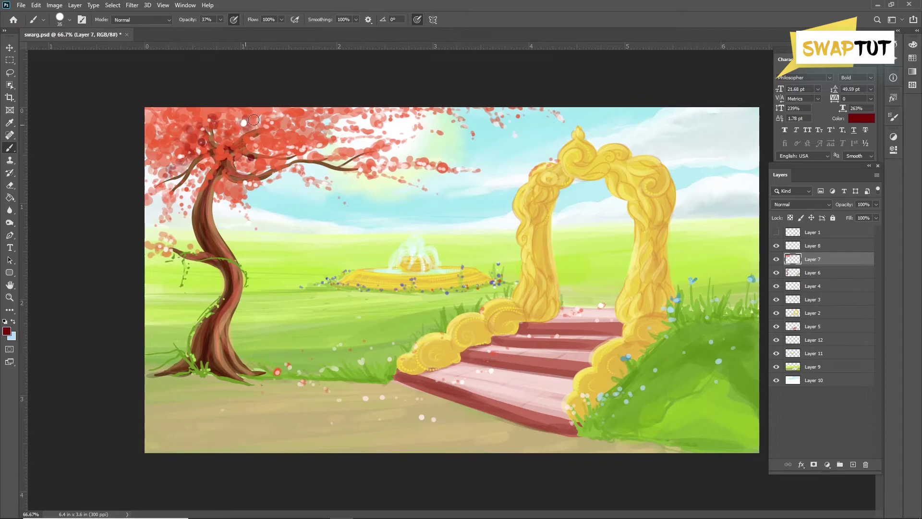
left_click(301, 115)
left_click(249, 146)
key("bracketleft")
Step: Darken the blossoms along the upper trunk and the upper-right branch with small dabs
left_click(235, 166)
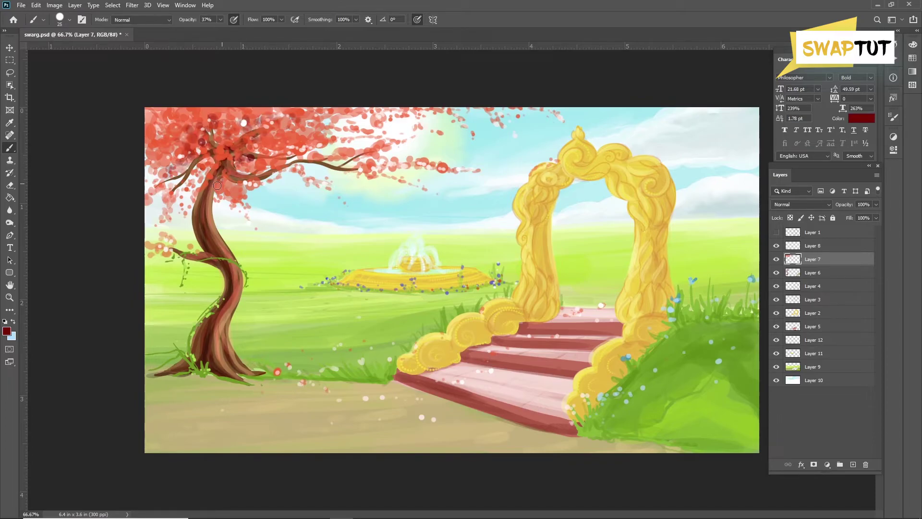
left_click(218, 182)
left_click(234, 190)
left_click(245, 183)
left_click(311, 157)
left_click(336, 155)
left_click(361, 163)
left_click(399, 163)
Step: Add darker red dabs across the tree blossoms, upper foliage and foliage edge
left_click(270, 160)
left_click(274, 136)
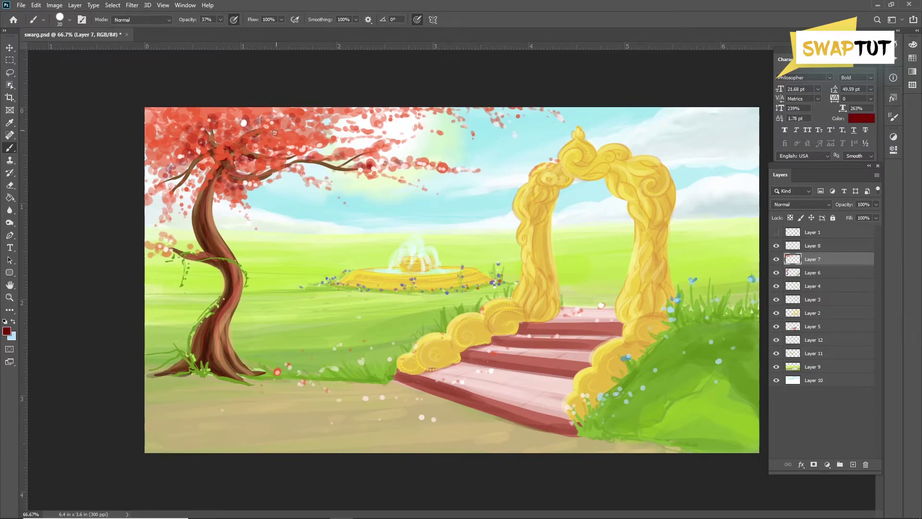
left_click(283, 119)
left_click_drag(358, 113, 399, 106)
left_click(148, 198)
left_click(170, 202)
Step: Switch to a light pink paint colour with a smaller brush at full opacity
left_click(7, 331)
left_click_drag(643, 363, 644, 359)
left_click_drag(622, 258, 560, 242)
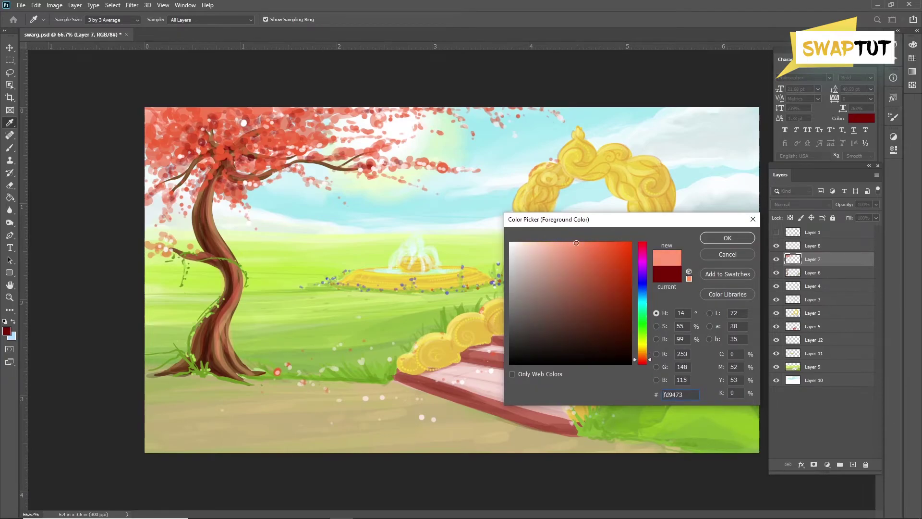
left_click(715, 239)
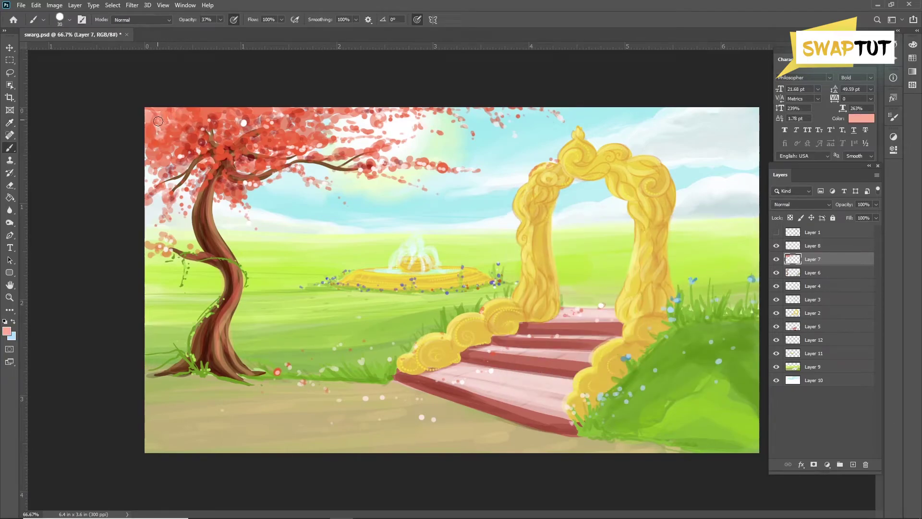
key("bracketleft")
key("0")
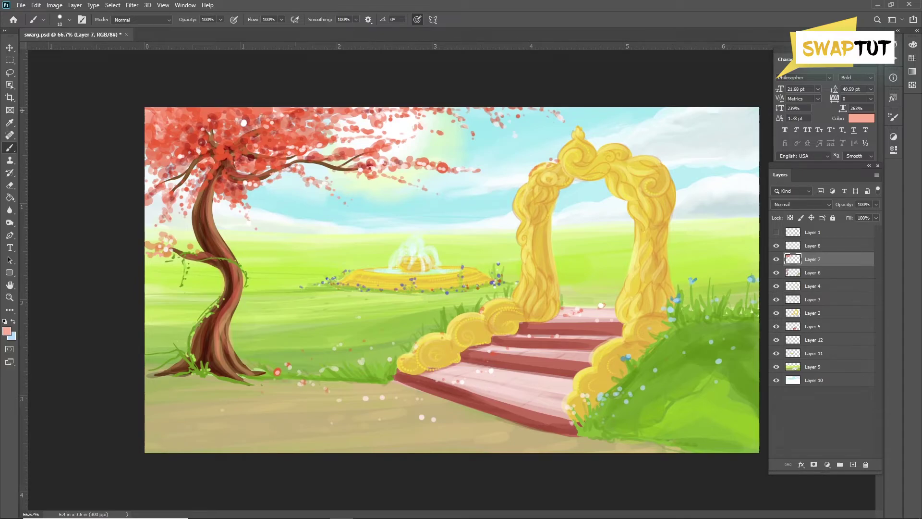
Step: Pick a darker red as the foreground paint colour
left_click(7, 331)
left_click(615, 279)
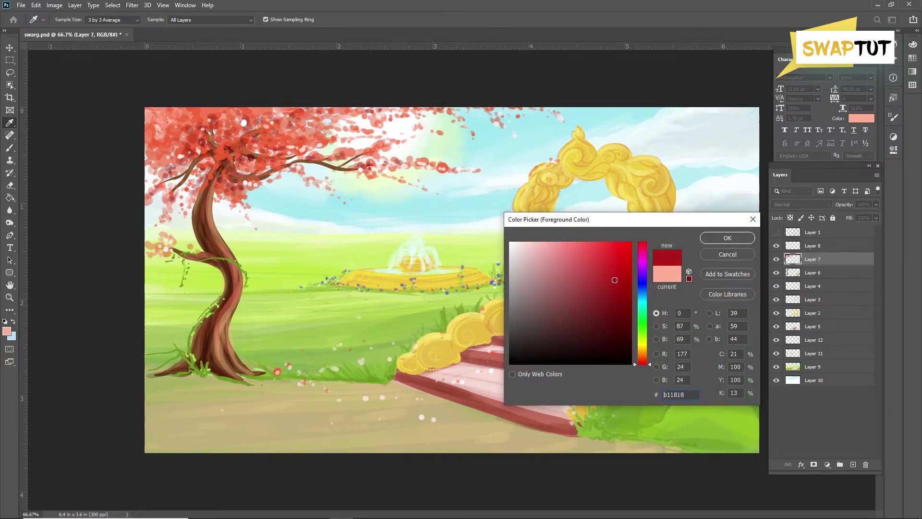
left_click(724, 239)
left_click(812, 313)
Step: On a new layer above Layer 2, dot red accents onto the golden arch
left_click(853, 464)
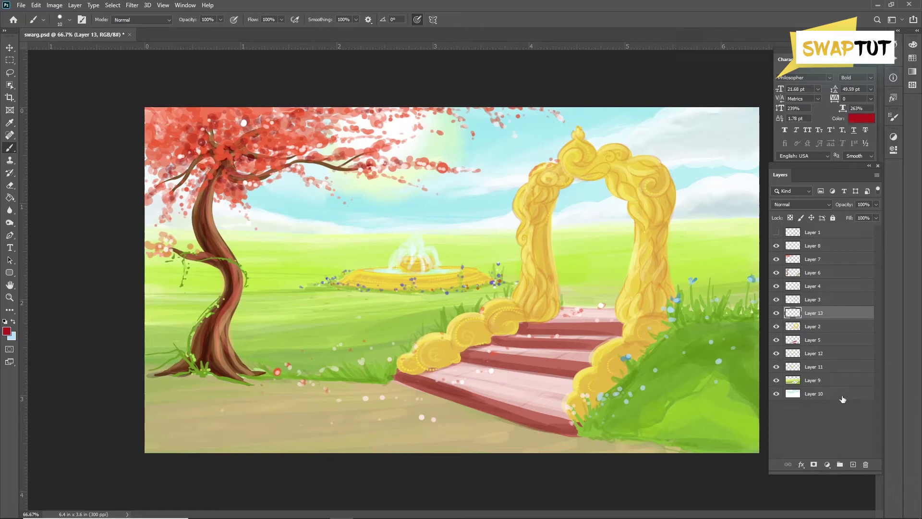
key("bracketright")
key("bracketright")
left_click(433, 354)
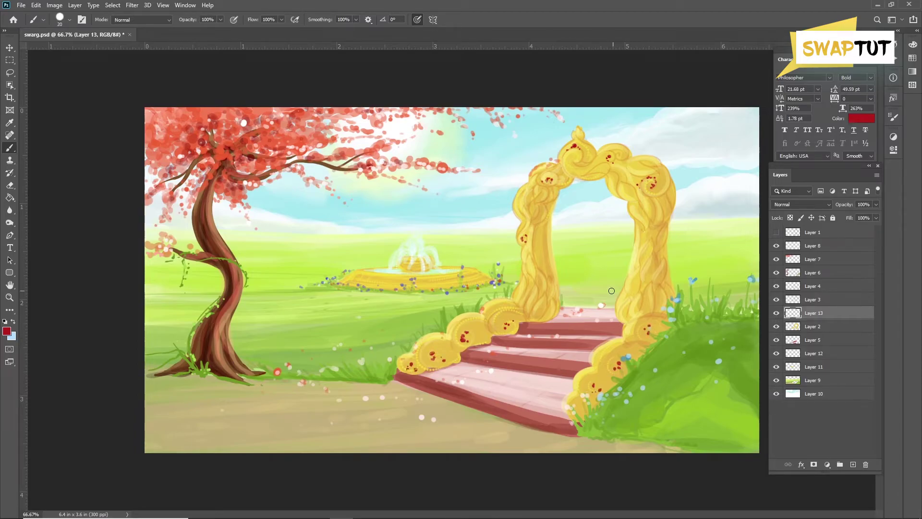
left_click(6, 331)
left_click(607, 260)
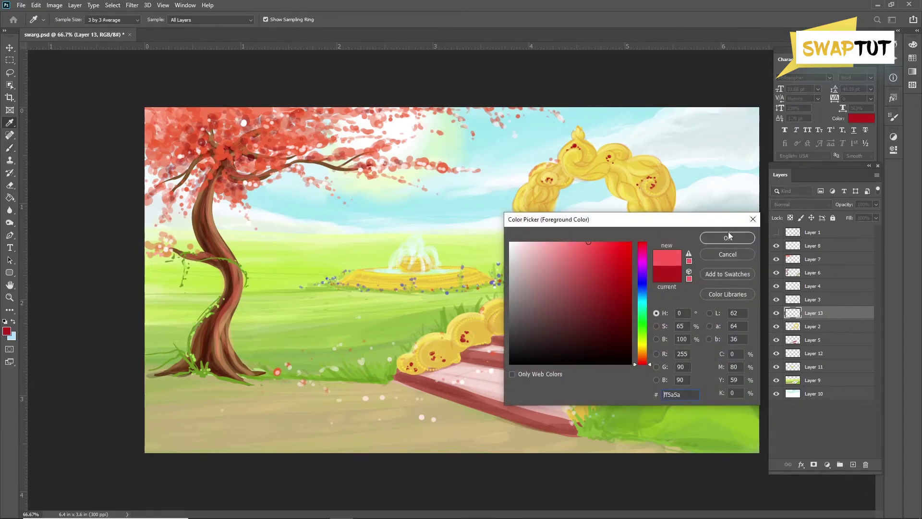
key("Return")
key("bracketleft")
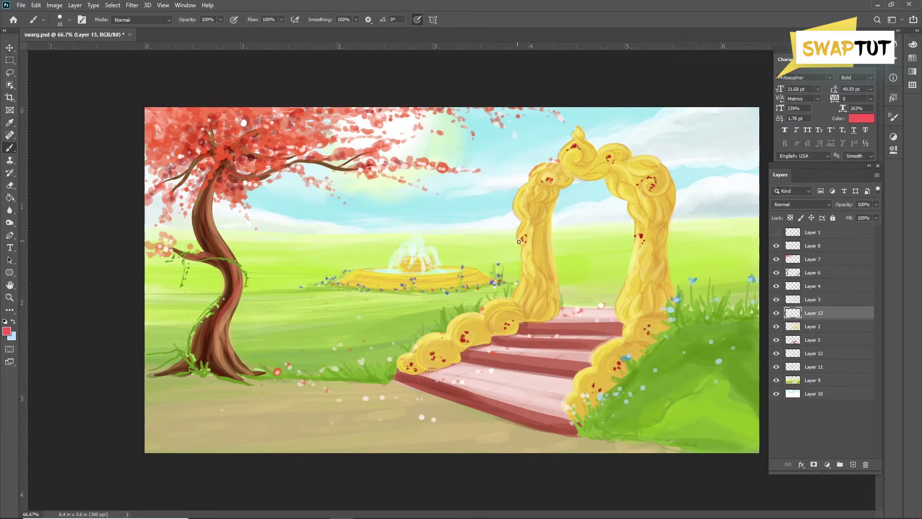
Step: Switch to white and paint highlights on the left pillar base, redoing the first stroke
left_click(6, 331)
left_click(515, 243)
key("Return")
key("bracketright")
key("bracketright")
left_click_drag(530, 307, 523, 279)
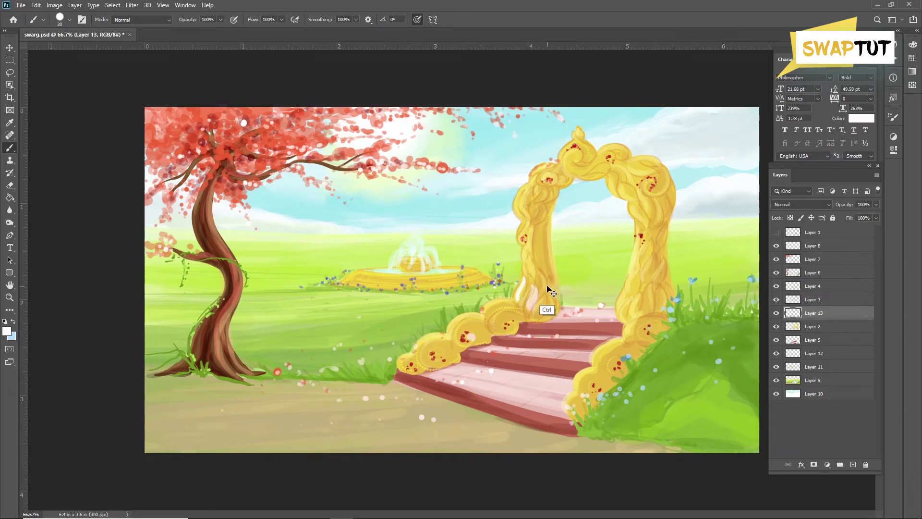
key("ctrl+z")
key("ctrl+z")
key("bracketleft")
mouse_move(535, 287)
left_mouse_down()
mouse_move(528, 300)
mouse_move(537, 291)
mouse_move(545, 303)
mouse_move(548, 284)
left_mouse_up()
Step: Paint pale highlight strokes along the left pillar and down the right pillar
left_click_drag(528, 221, 552, 190)
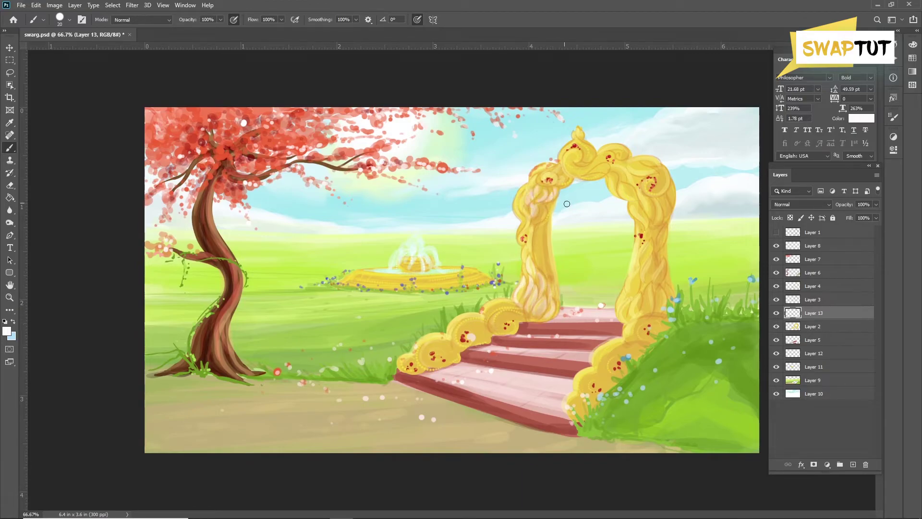
mouse_move(648, 243)
left_mouse_down()
mouse_move(625, 312)
mouse_move(639, 310)
left_mouse_up()
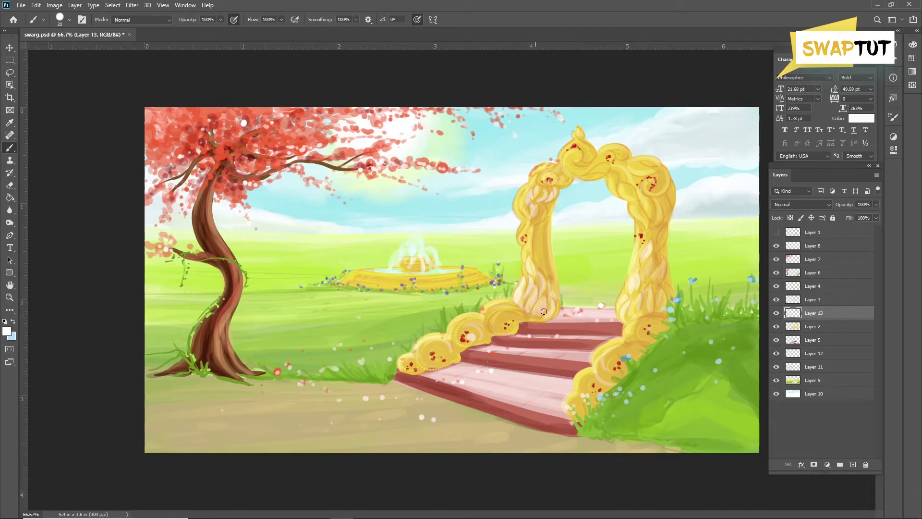
key("bracketleft")
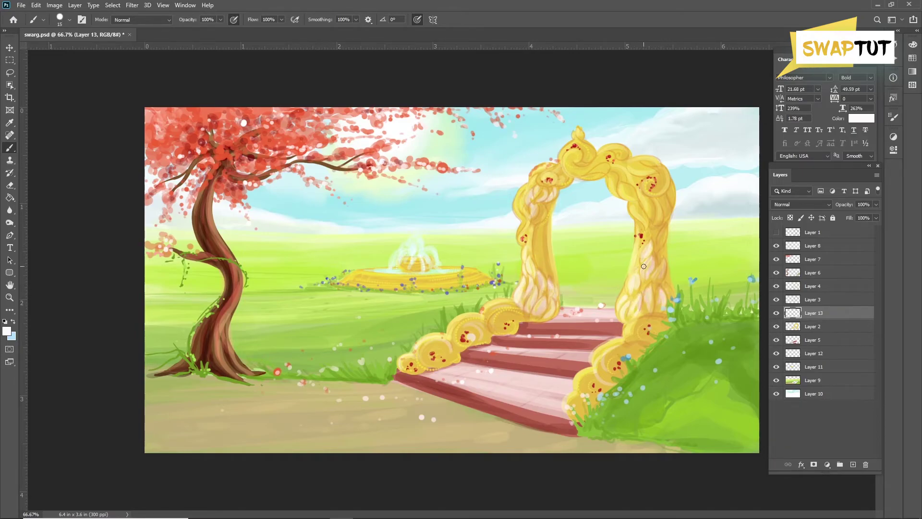
key("bracketright")
left_click_drag(538, 210, 533, 222)
Step: Lighten the arch top, then add a layer above Layer 9 with horizontal symmetry right of the arch
left_click_drag(630, 168, 660, 163)
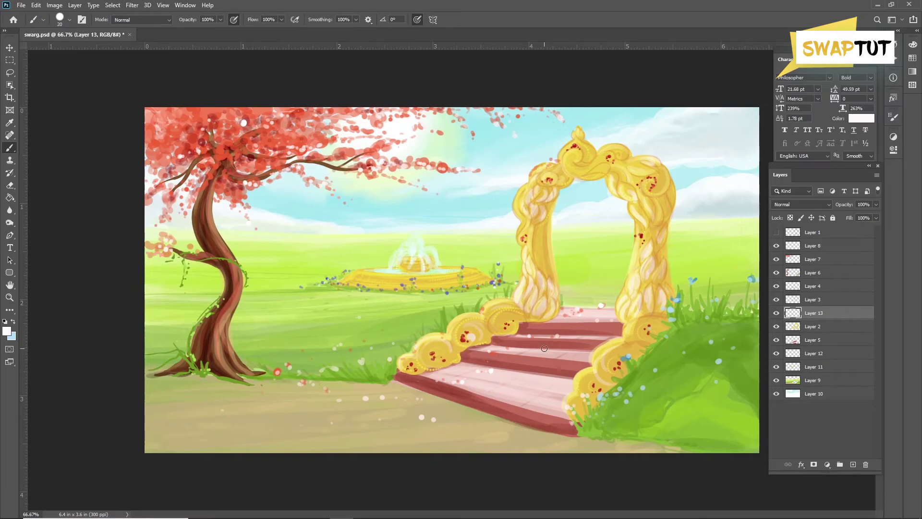
left_click(816, 380)
key("ctrl+shift+alt+n")
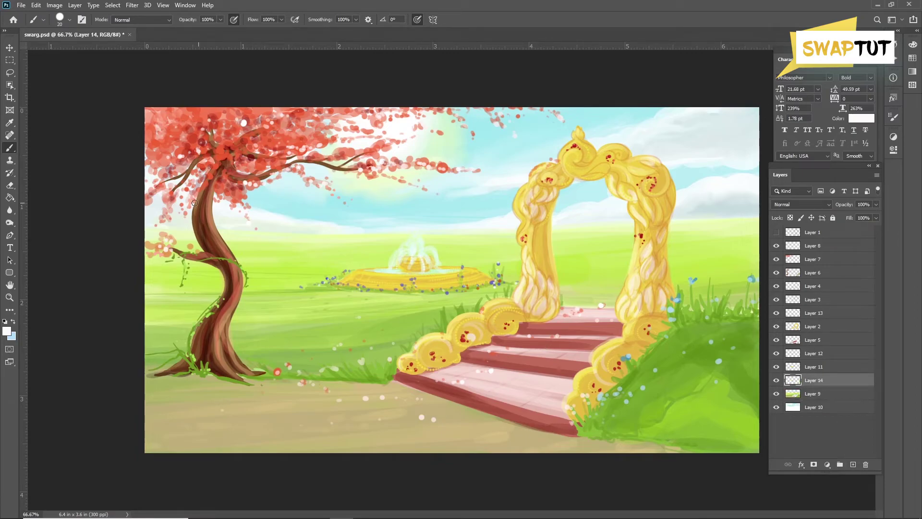
left_click(433, 20)
left_click(461, 65)
left_click_drag(453, 240, 690, 240)
key("Return")
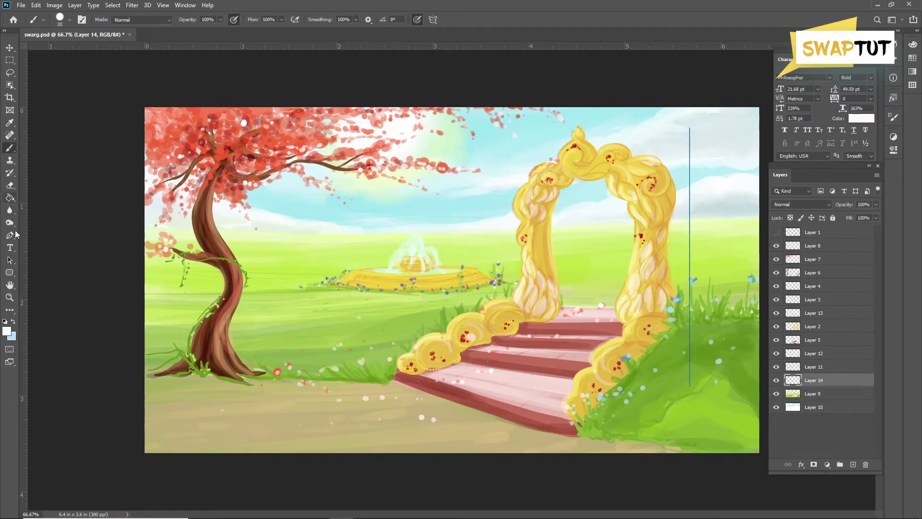
Step: Paint a mirrored golden-yellow palace on the horizon, then switch to a brighter yellow
left_click(6, 331)
left_click(612, 165)
left_click(728, 238)
key("b")
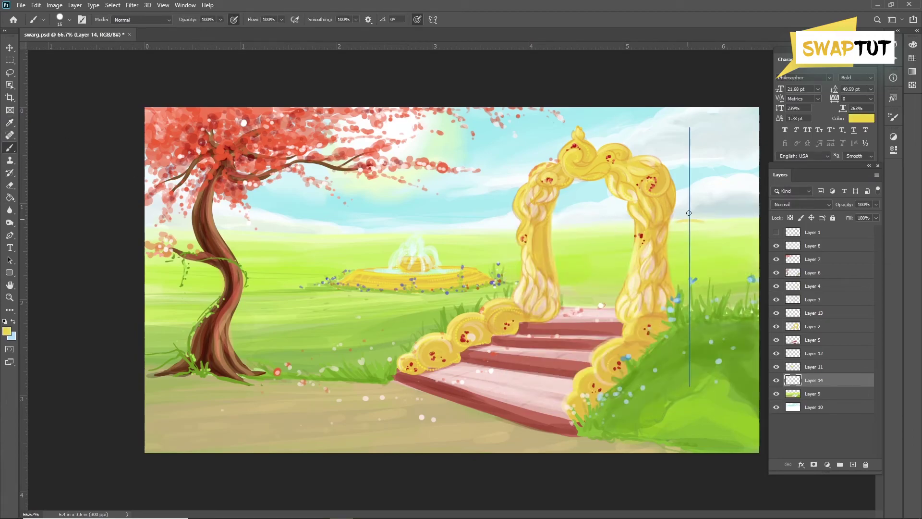
mouse_move(687, 218)
left_mouse_down()
mouse_move(645, 224)
mouse_move(691, 195)
mouse_move(726, 211)
left_mouse_up()
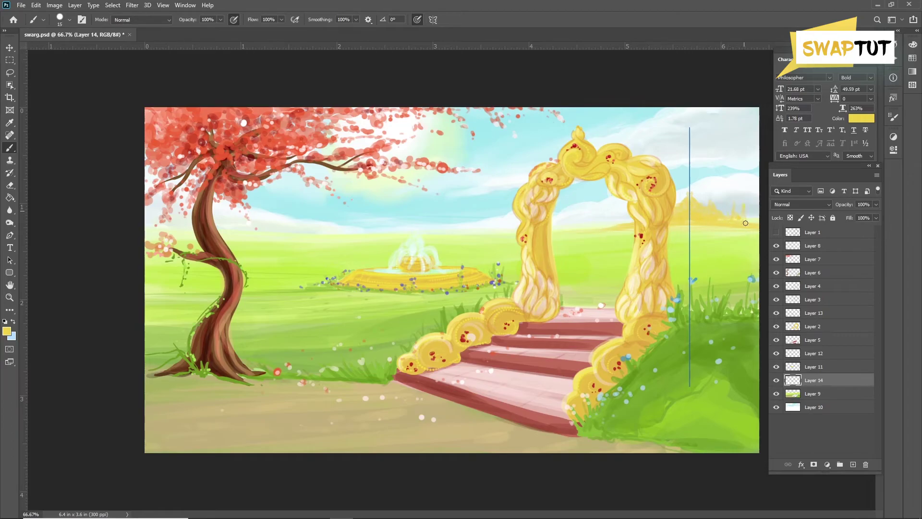
left_click(7, 331)
left_click(646, 348)
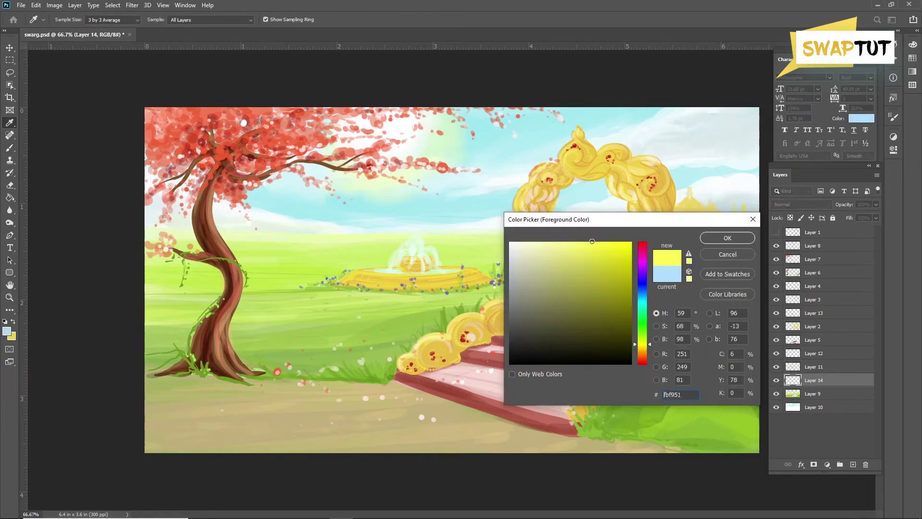
left_click(731, 237)
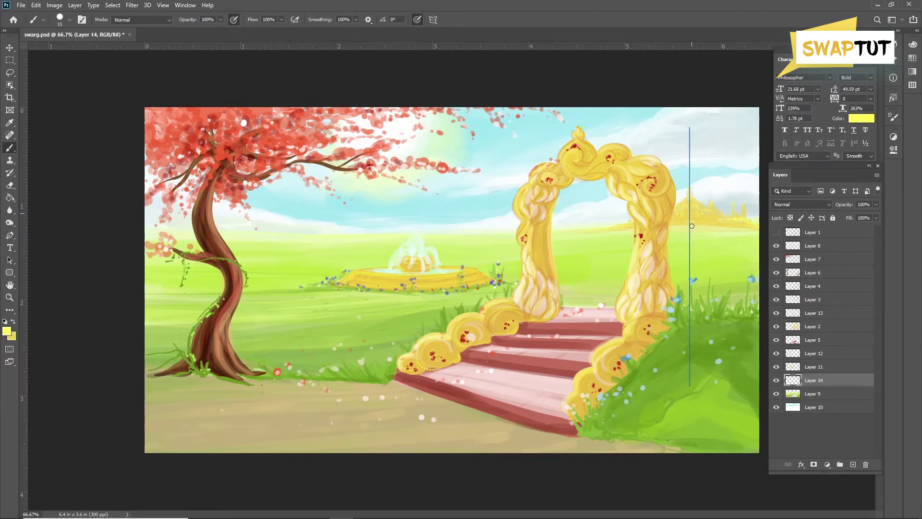
Step: Add blue, red and pale cream details to the palace
left_click(7, 331)
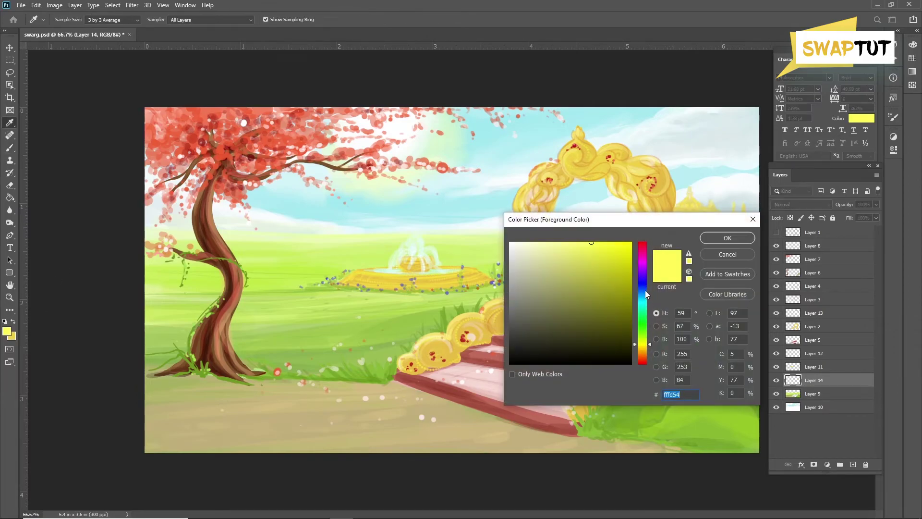
left_click(643, 292)
key("Return")
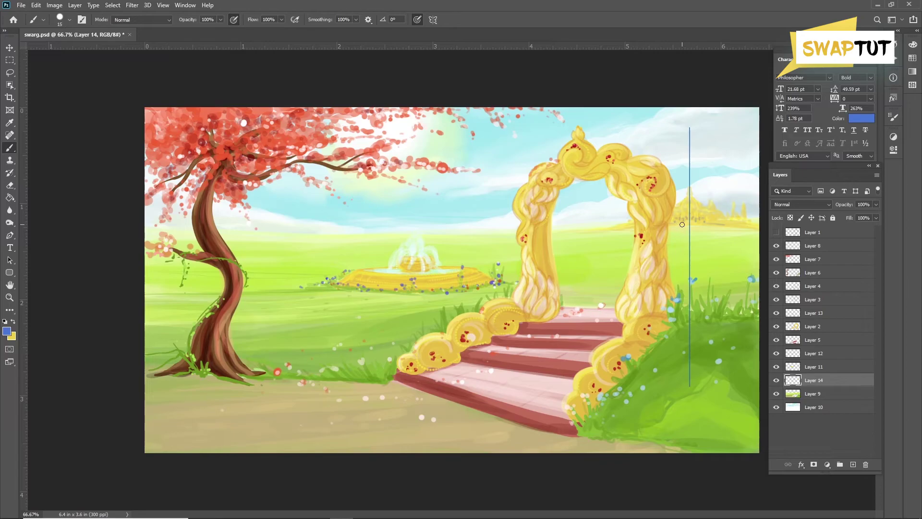
left_click(7, 331)
key("Return")
left_click(7, 331)
left_click(689, 210)
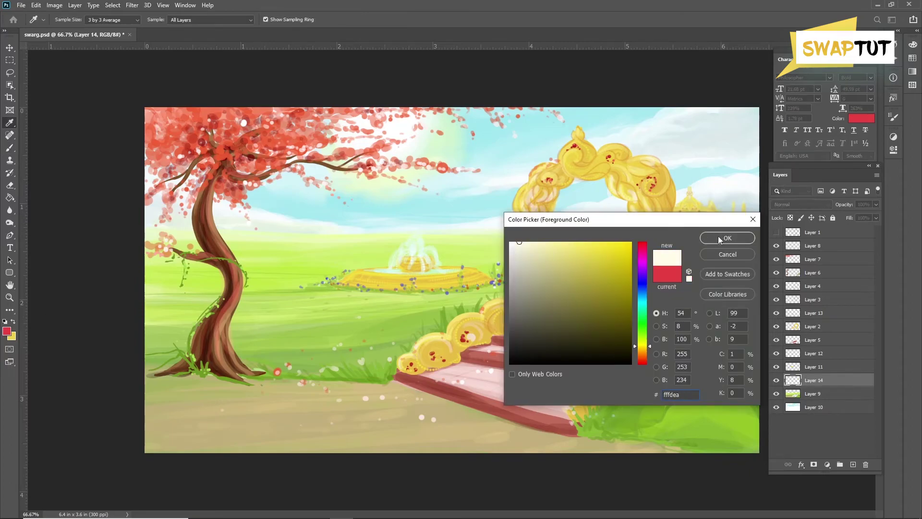
key("Return")
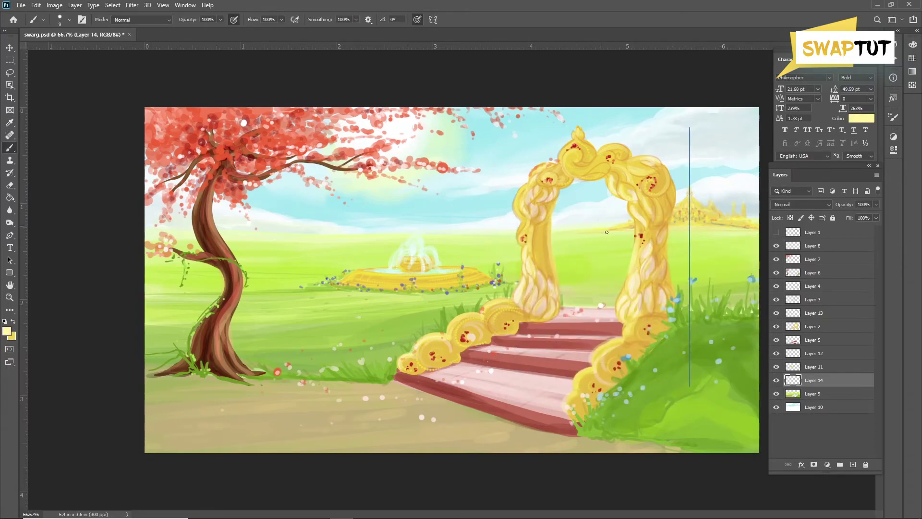
Step: Turn off mirror painting and duplicate the palace layer
left_click(433, 19)
left_click(481, 30)
key("ctrl+j")
Step: Delete the original Layer 14, then place a shrunken fountain copy right of the arch
right_click(822, 394)
left_click(768, 390)
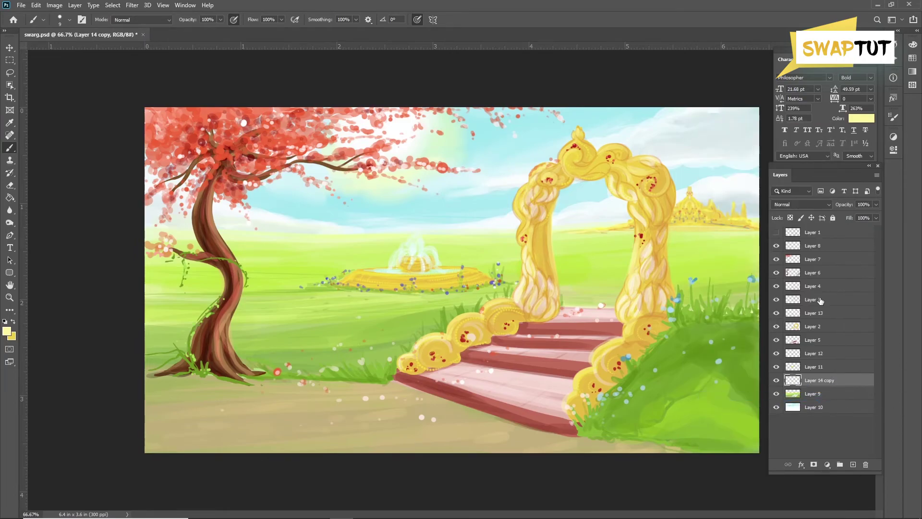
left_click(10, 148)
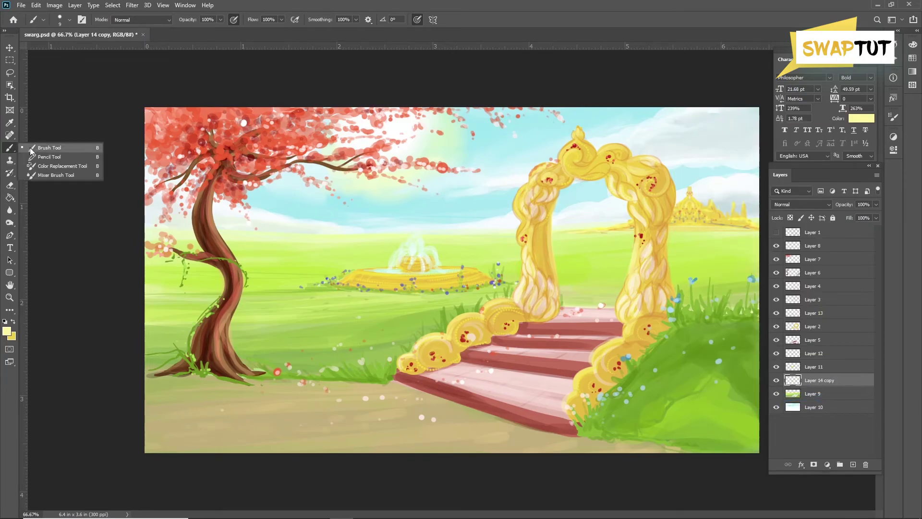
key("v")
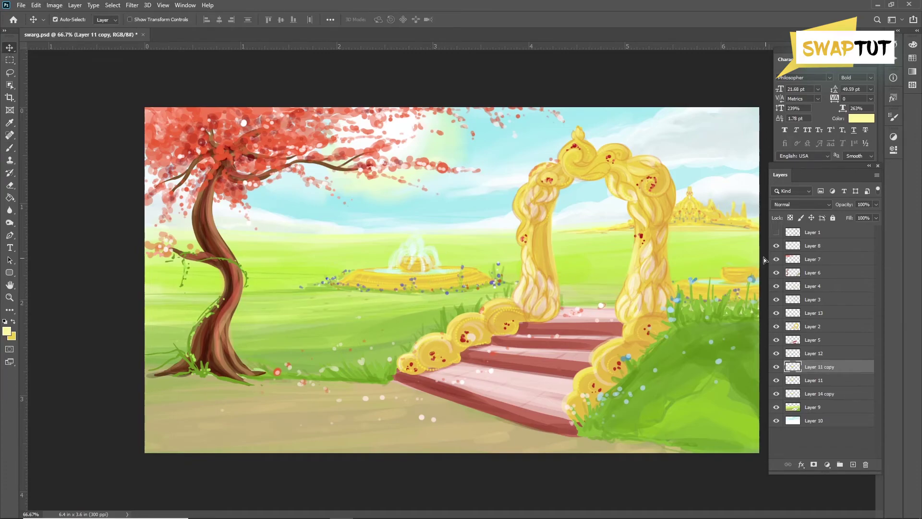
mouse_move(394, 283)
left_mouse_down()
mouse_move(692, 278)
mouse_move(601, 235)
mouse_move(597, 250)
left_mouse_up()
key("ctrl+t")
left_click_drag(696, 235, 670, 237)
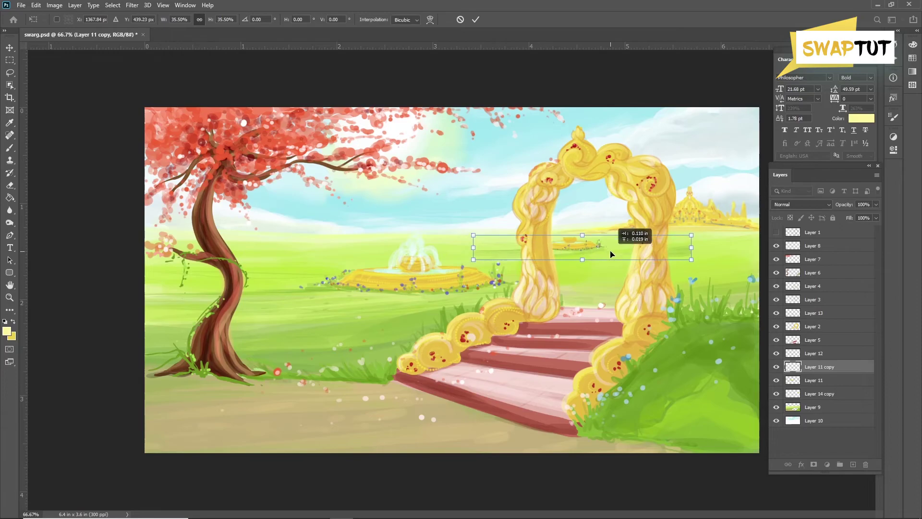
left_click_drag(613, 253, 606, 247)
key("Return")
Step: Copy a small gold piece and a fountain to the far-left meadow, duplicating the fountain
key("e")
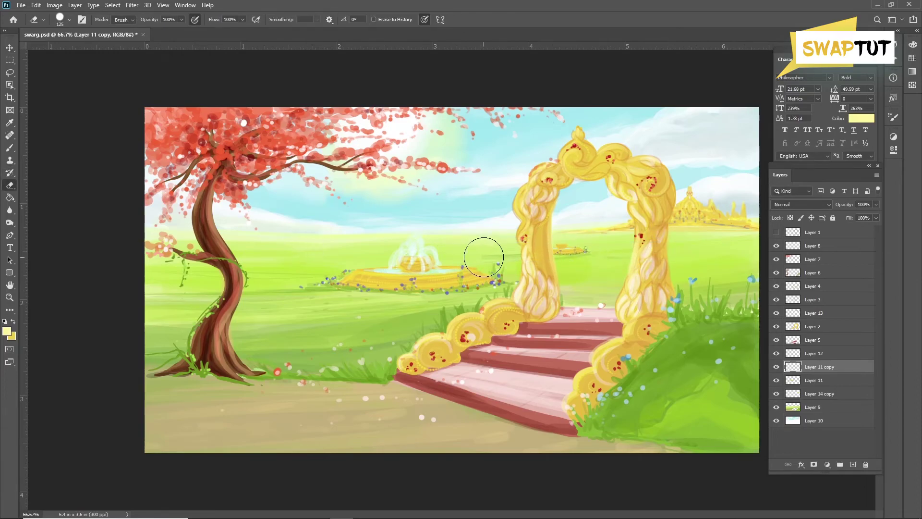
key("F5")
left_click(867, 116)
key("v")
left_click_drag(587, 258, 284, 264, "alt")
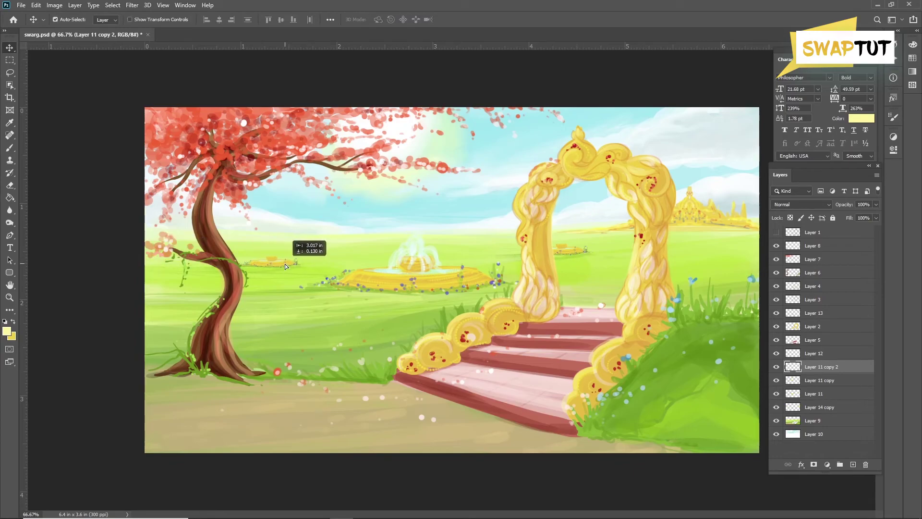
left_click_drag(406, 248, 263, 240, "alt")
key("ctrl+j")
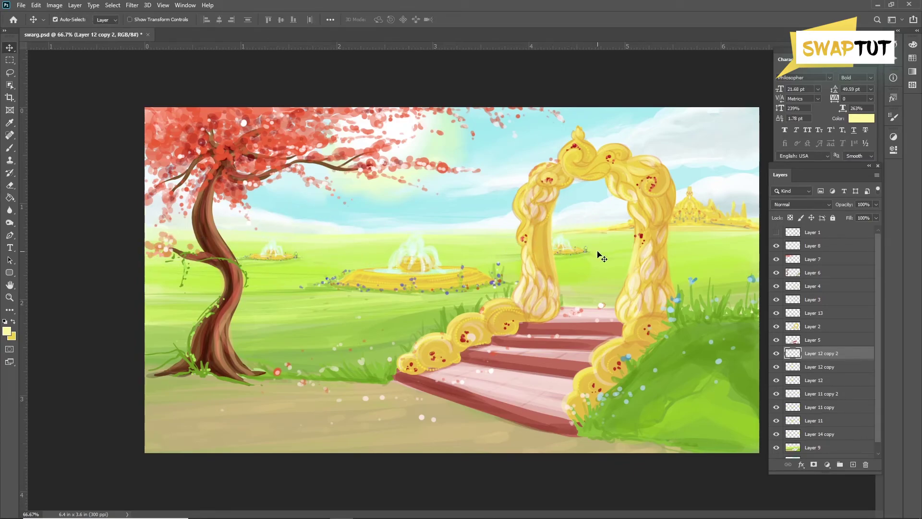
Step: Move a palace copy left, duplicate it, and scale the middle copy to about 87%
mouse_move(700, 218)
left_mouse_down("ctrl")
mouse_move(442, 226)
mouse_move(470, 227)
left_mouse_up("ctrl")
key("ctrl+j")
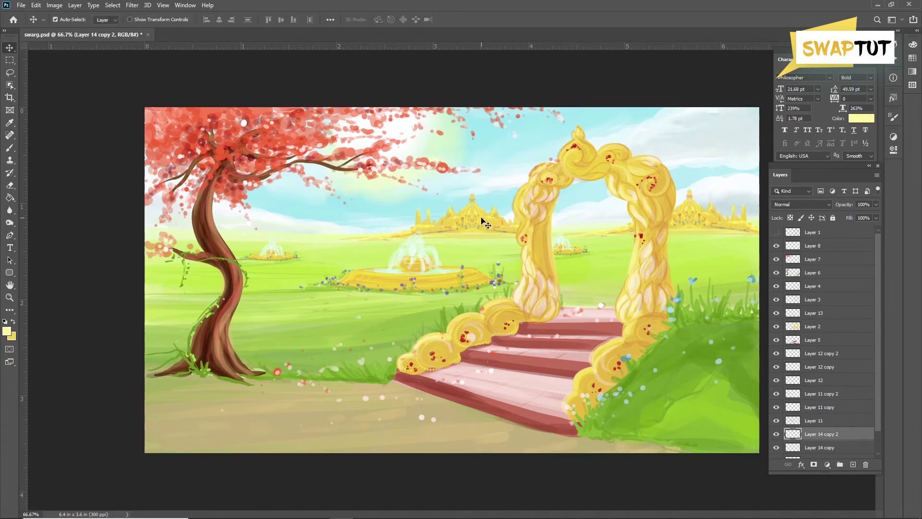
key("ctrl+t")
left_click_drag(336, 192, 364, 198)
left_click_drag(496, 230, 443, 230)
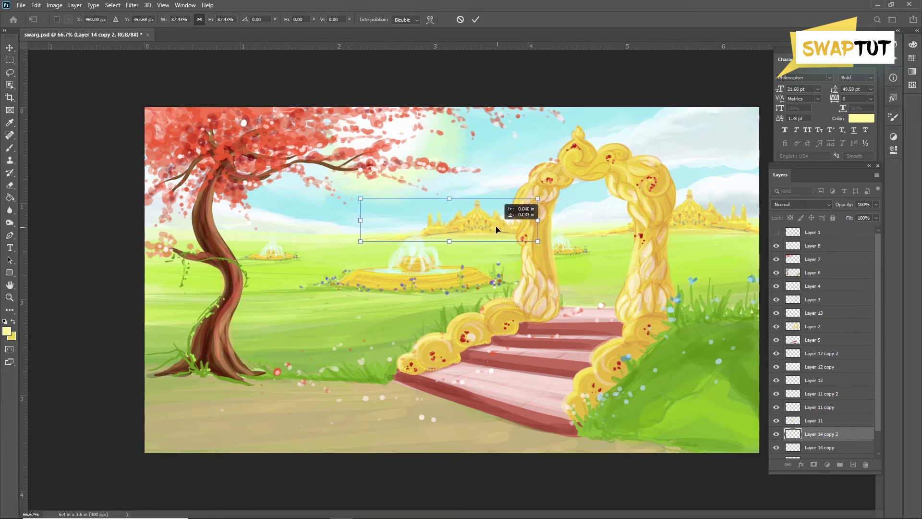
key("Return")
Step: Pick a brighter yellow, then burn shadows on the meadow grass layer
key("b")
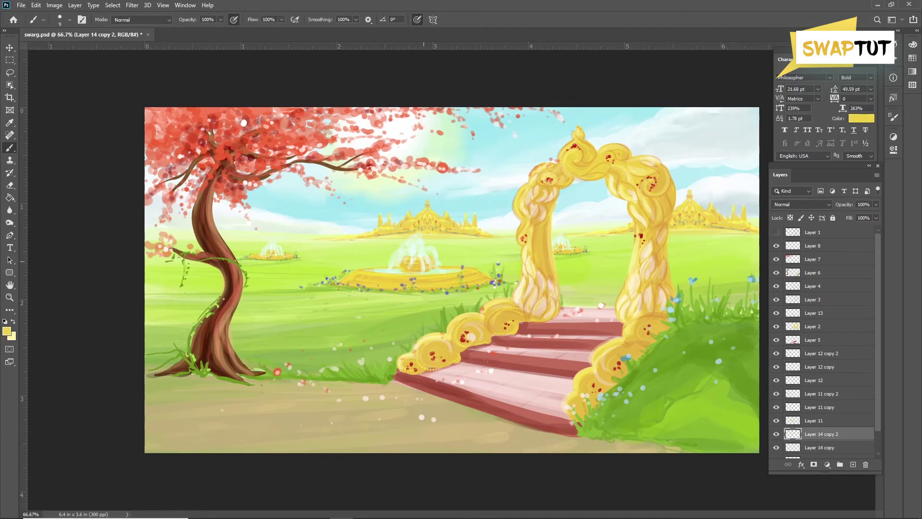
left_click(7, 331)
left_click(730, 238)
key("v")
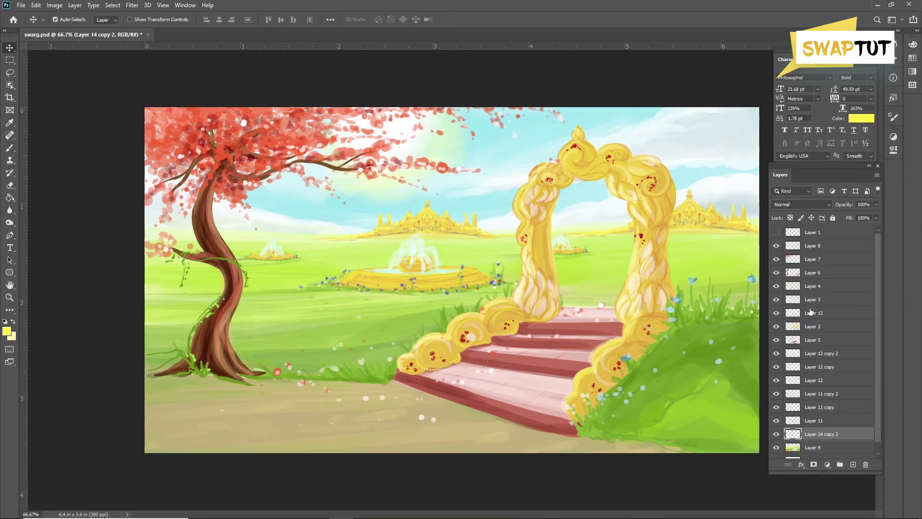
left_click(320, 403)
key("o")
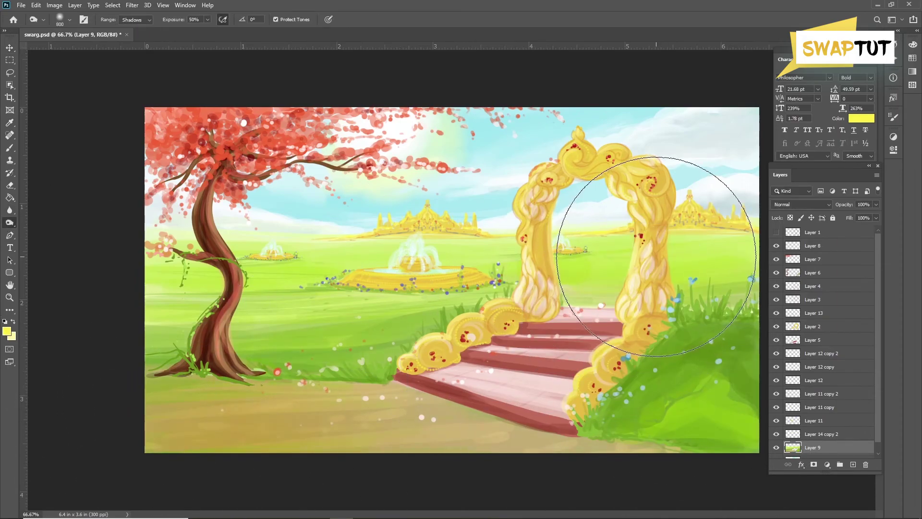
Step: Burn shadows on the golden arch and red-blossom tree layers with a resized brush
key("v")
left_click(650, 173)
key("o")
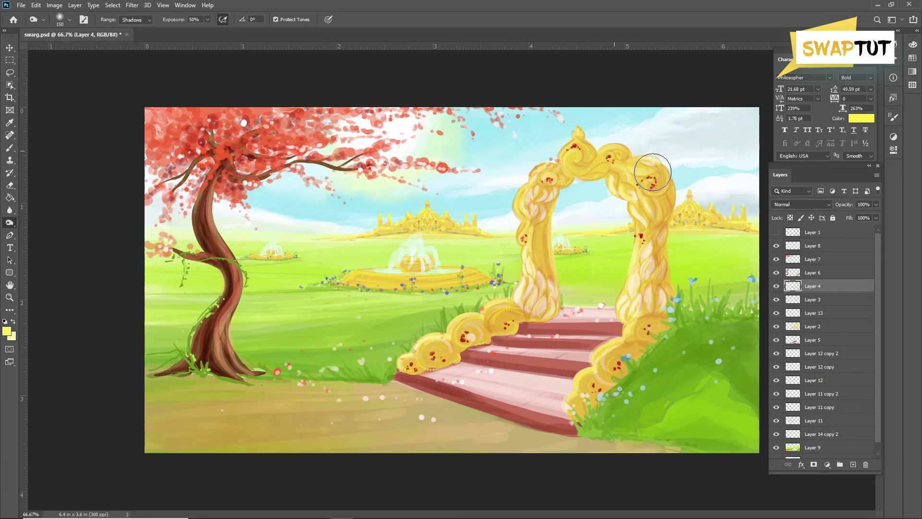
key("v")
left_click(209, 118)
key("o")
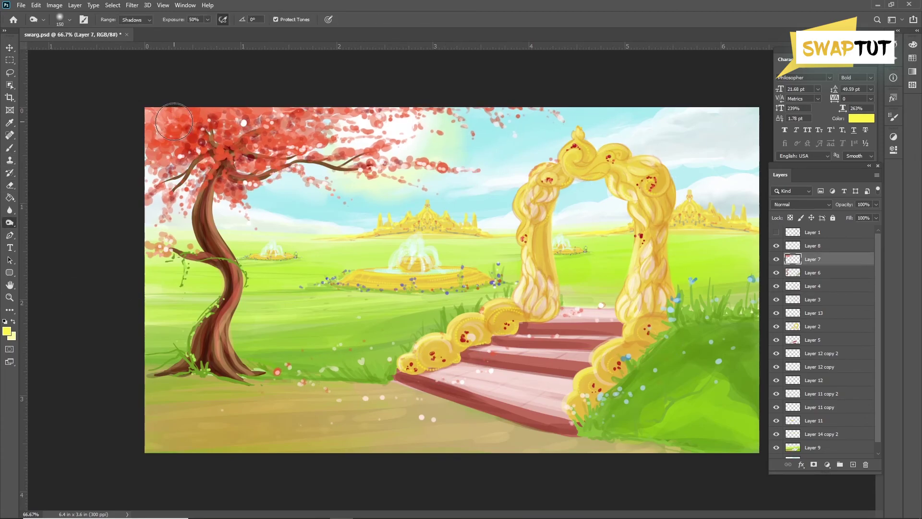
key("bracketright")
key("bracketright")
key("bracketright")
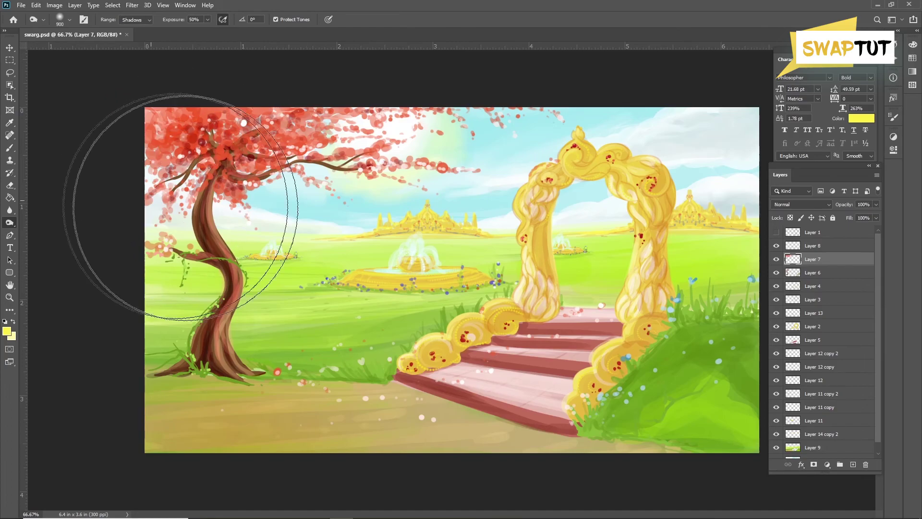
key("bracketright")
key("bracketright")
key("bracketright")
key("bracketright")
key("bracketright")
key("bracketright")
key("bracketleft")
key("bracketleft")
key("bracketleft")
key("bracketleft")
key("bracketleft")
key("bracketleft")
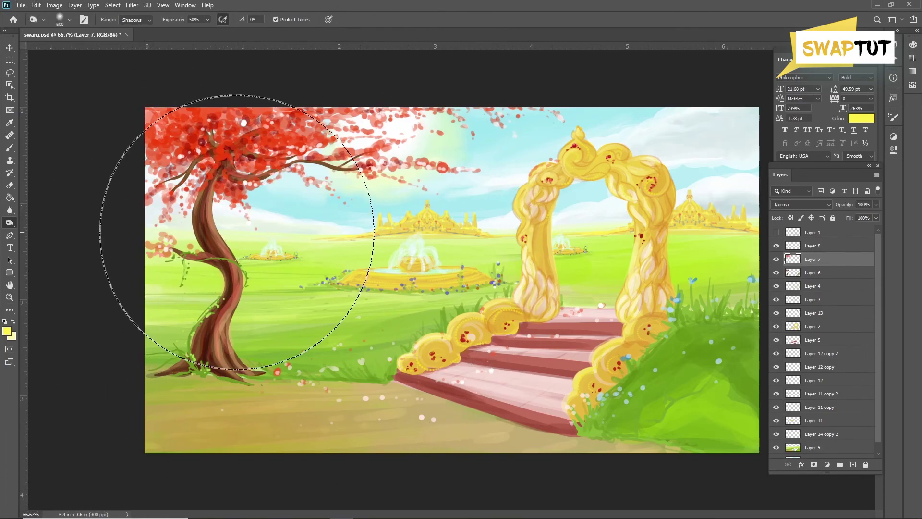
Step: Burn shadows on the tree trunk and meadow, then select the distant palace layer
key("v")
key("alt+bracketleft")
left_click(10, 223)
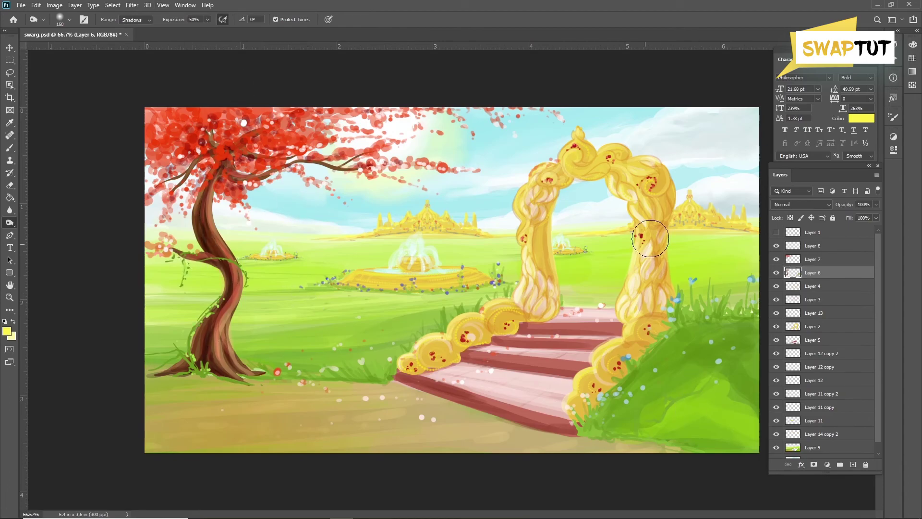
left_click(370, 439, "ctrl")
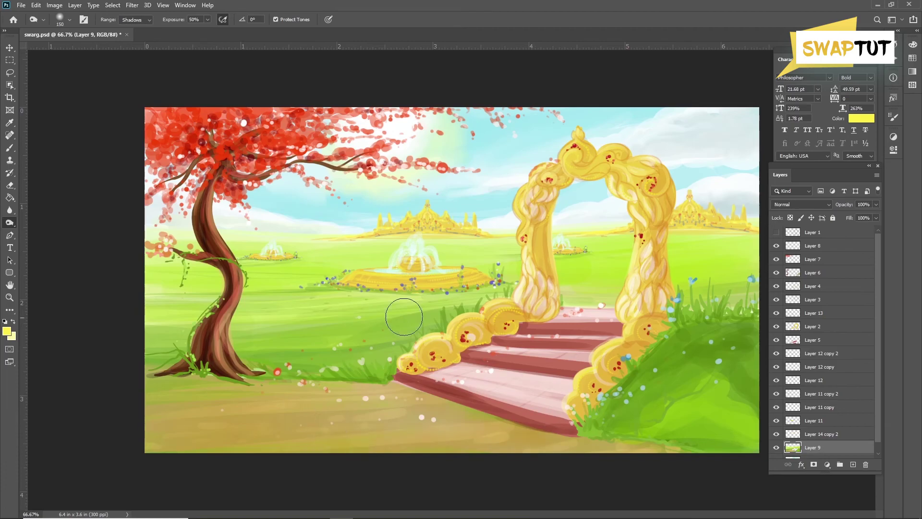
key("alt+bracketright")
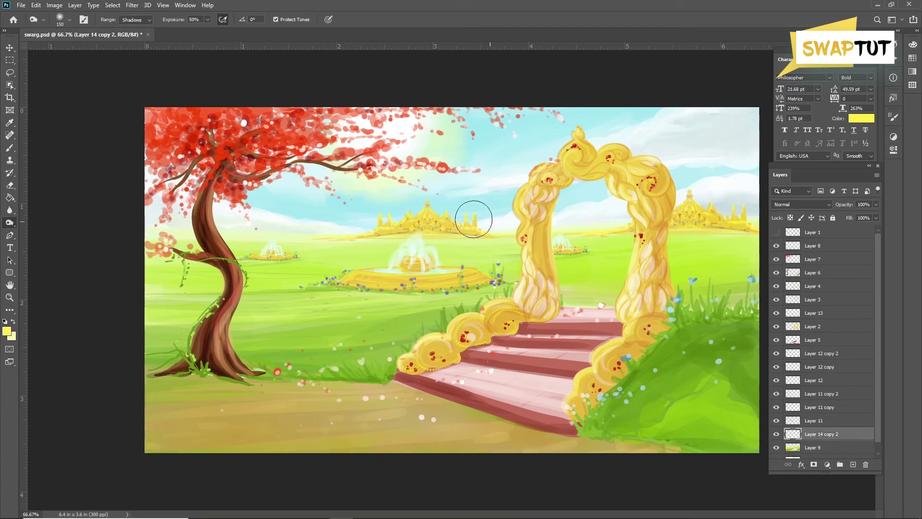
Step: Dodge highlights on the palace, red-blossom tree and tree trunk layers
right_click(9, 223)
left_click(38, 224)
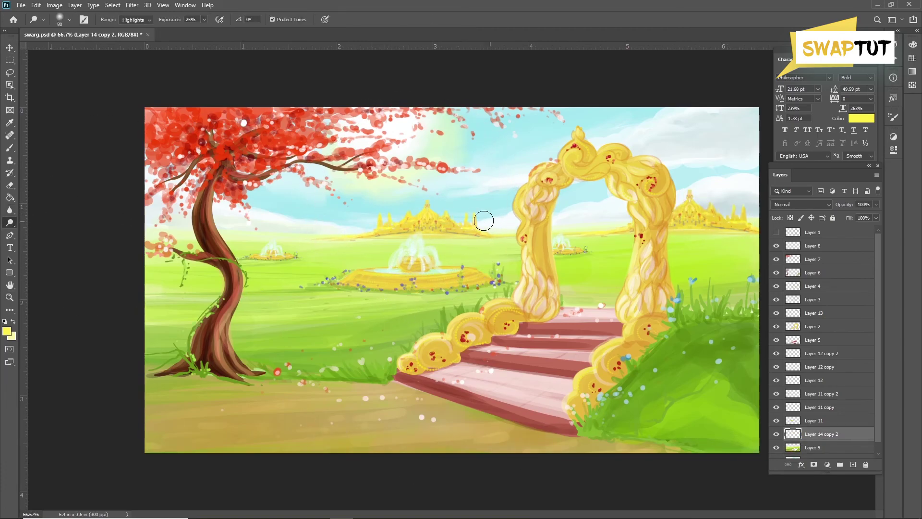
left_click(315, 148, "ctrl")
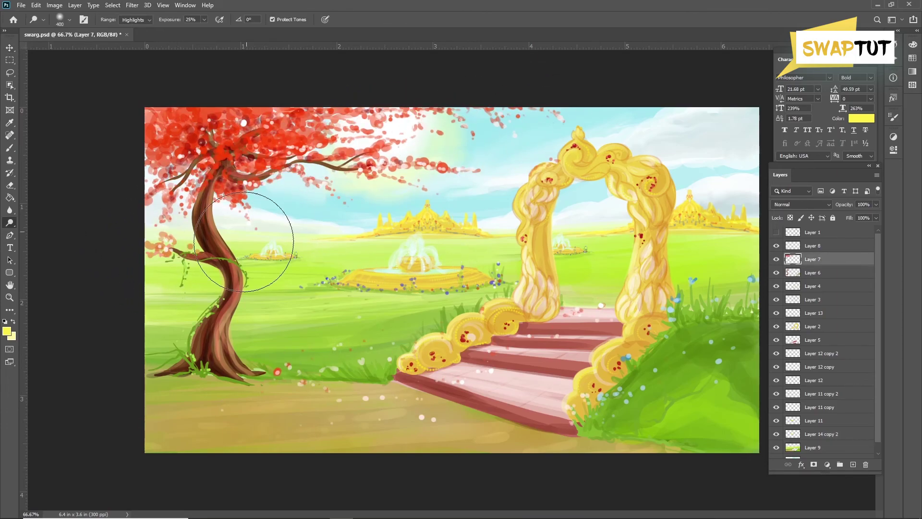
left_click(216, 206, "ctrl")
key("bracketleft")
key("bracketleft")
key("bracketleft")
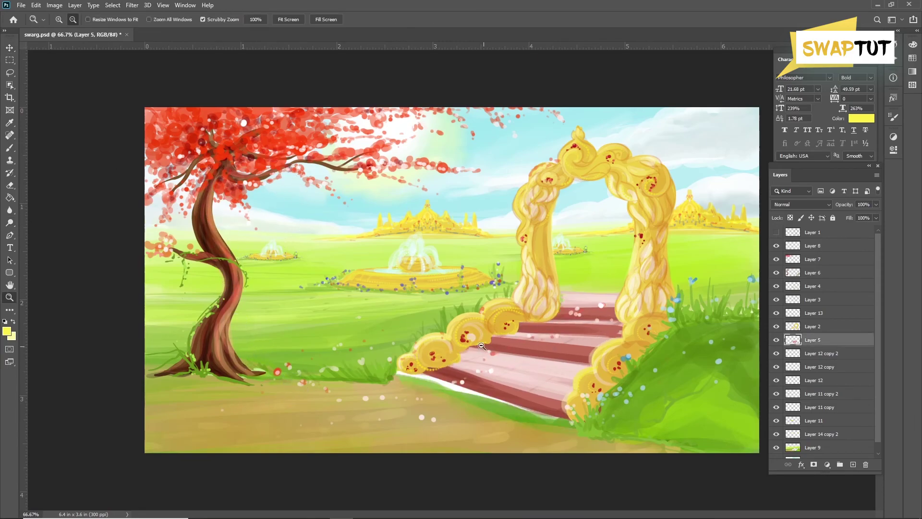
Step: Dodge to brighten the highlights across the pink steps on Layer 5
left_click(570, 343, "ctrl")
left_click_drag(571, 343, 409, 380)
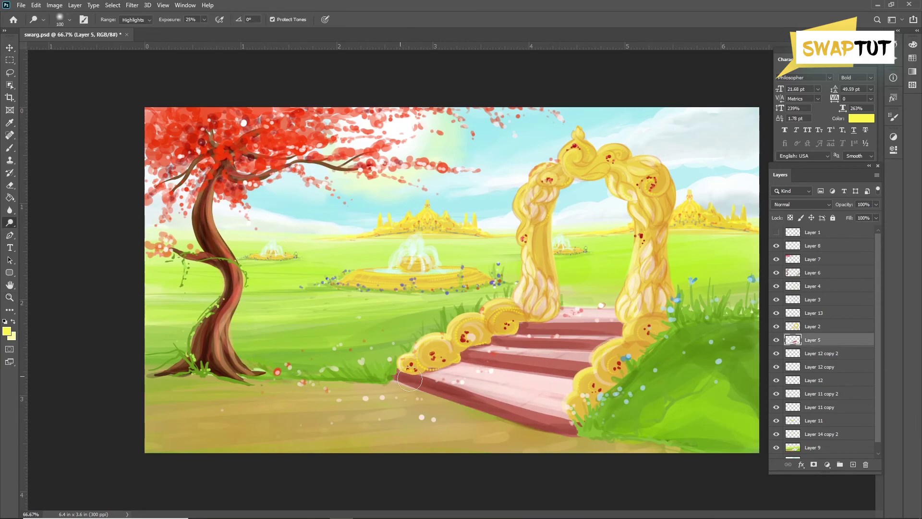
key("b")
left_click(556, 308, "ctrl")
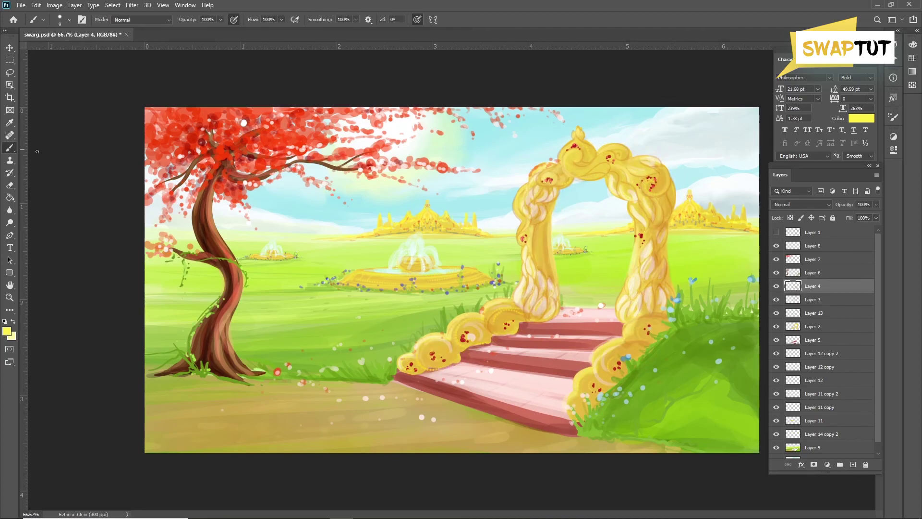
key("o")
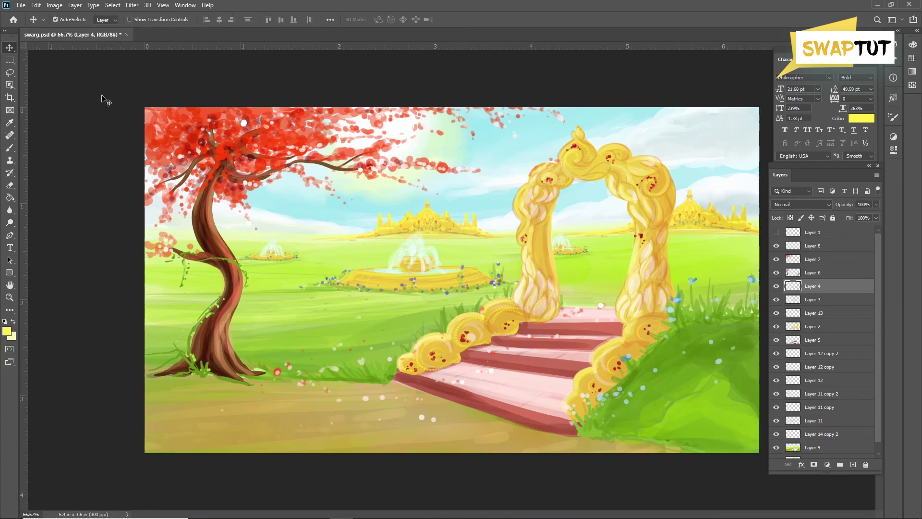
Step: Touch up the meadow grass on Layer 9 with Burn and Dodge
left_click(600, 269, "ctrl")
key("shift+o")
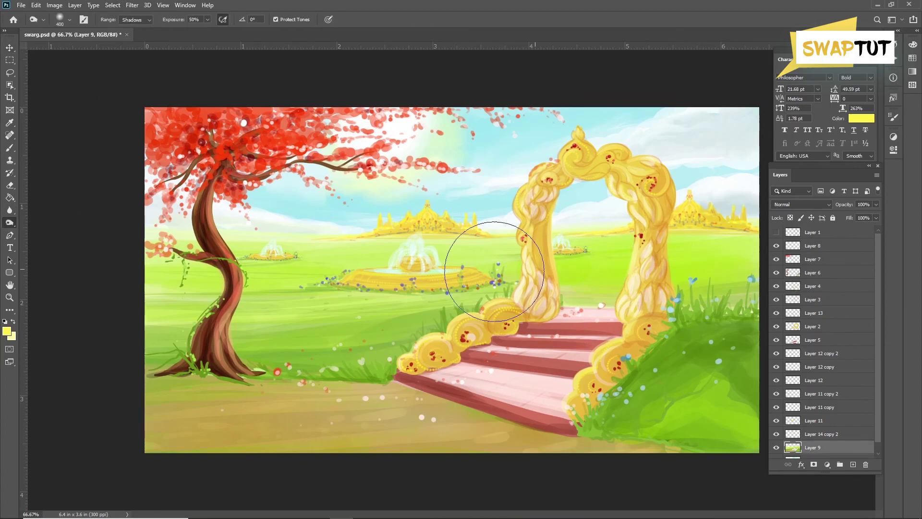
key("shift+o")
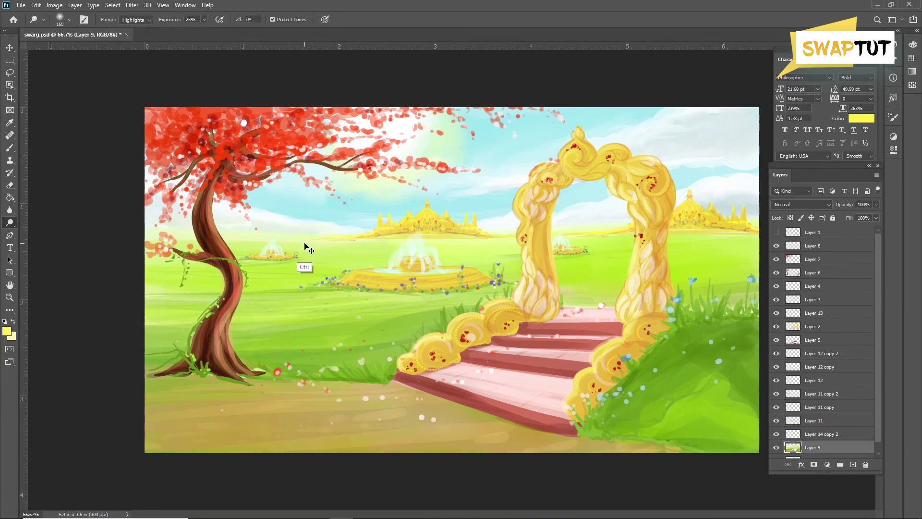
Step: Shift the right distant palace (Layer 14 copy 2) slightly right, then select Layer 8
left_click(724, 212, "ctrl")
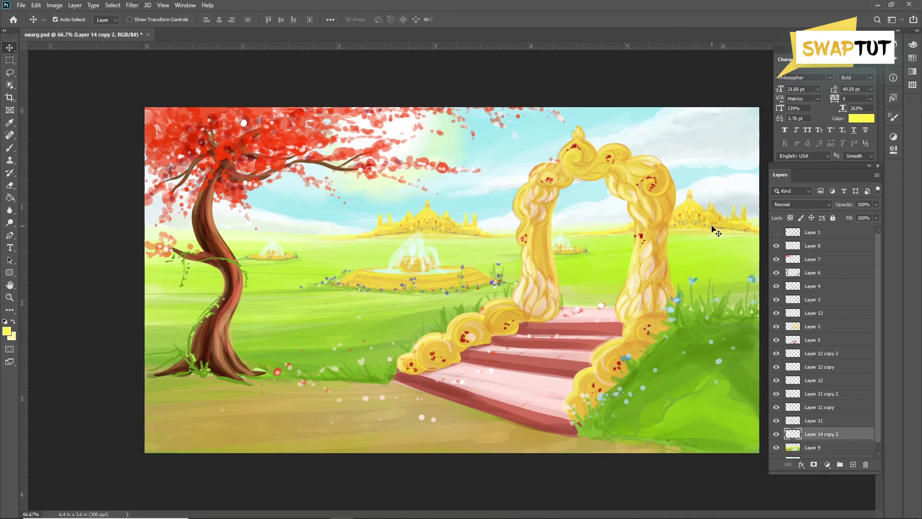
key("ctrl+t")
left_click_drag(701, 224, 713, 223)
key("Return")
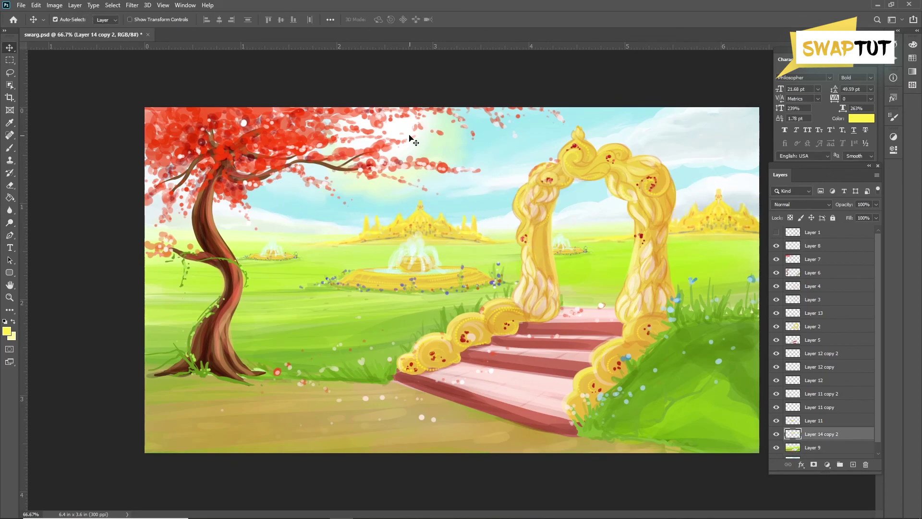
left_click(822, 434, "ctrl")
left_click(822, 244)
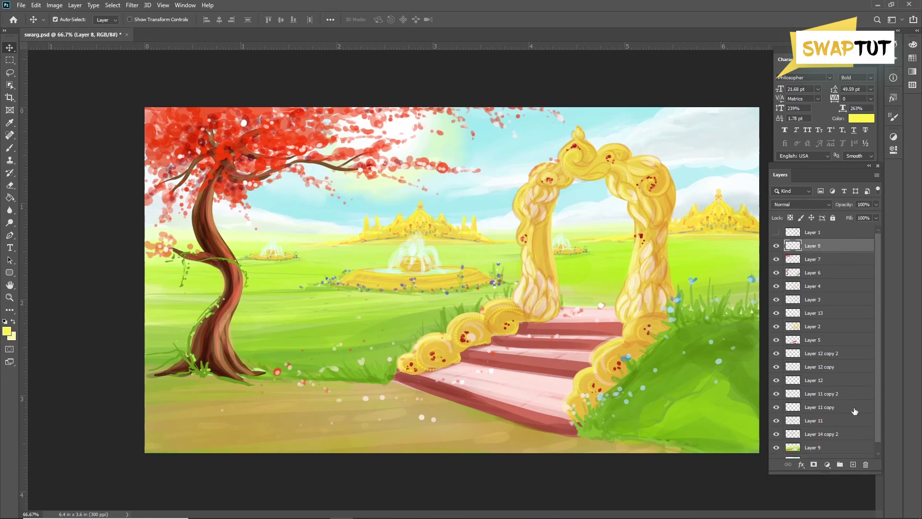